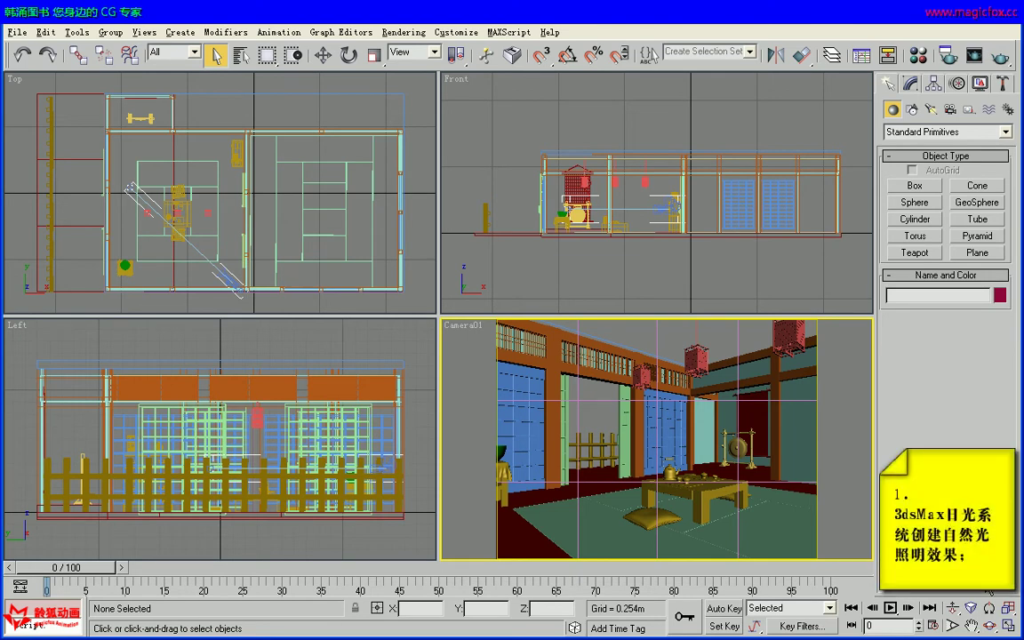
pyautogui.press('alt')
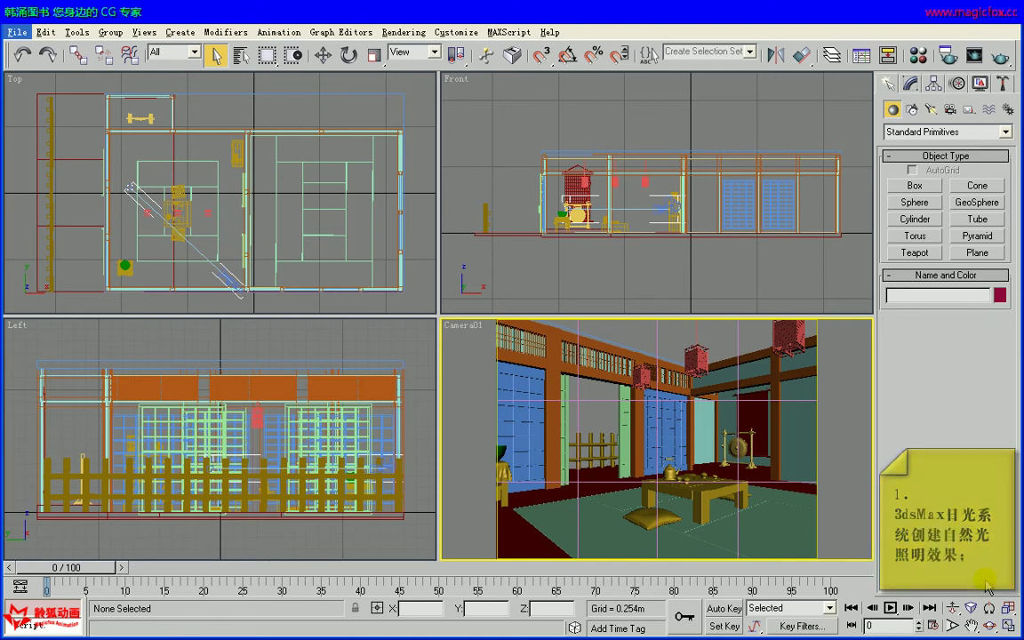
pyautogui.press('Escape')
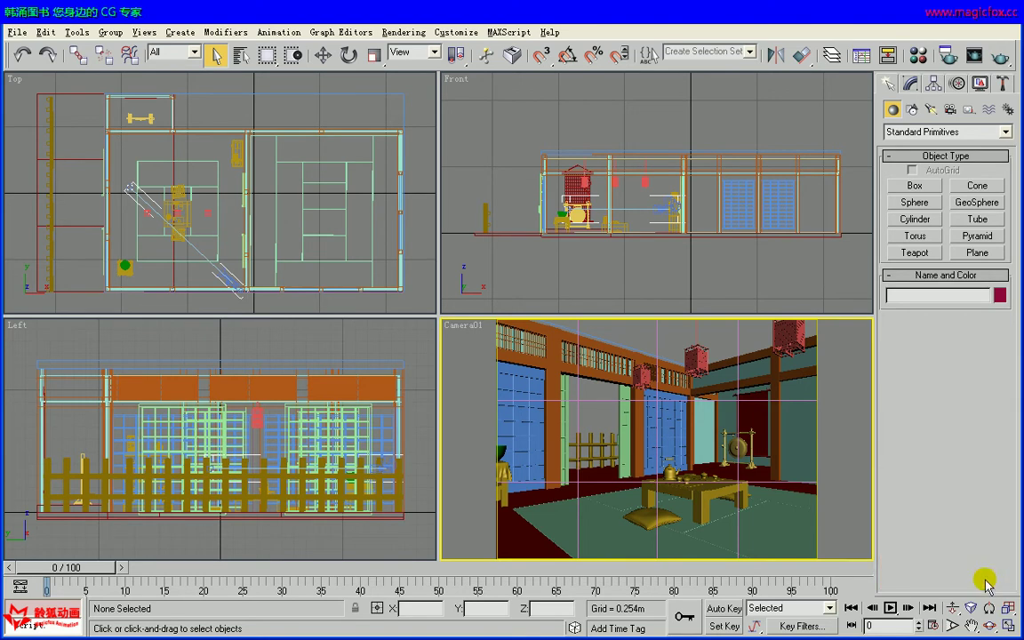
pyautogui.press('alt')
pyautogui.press('alt')
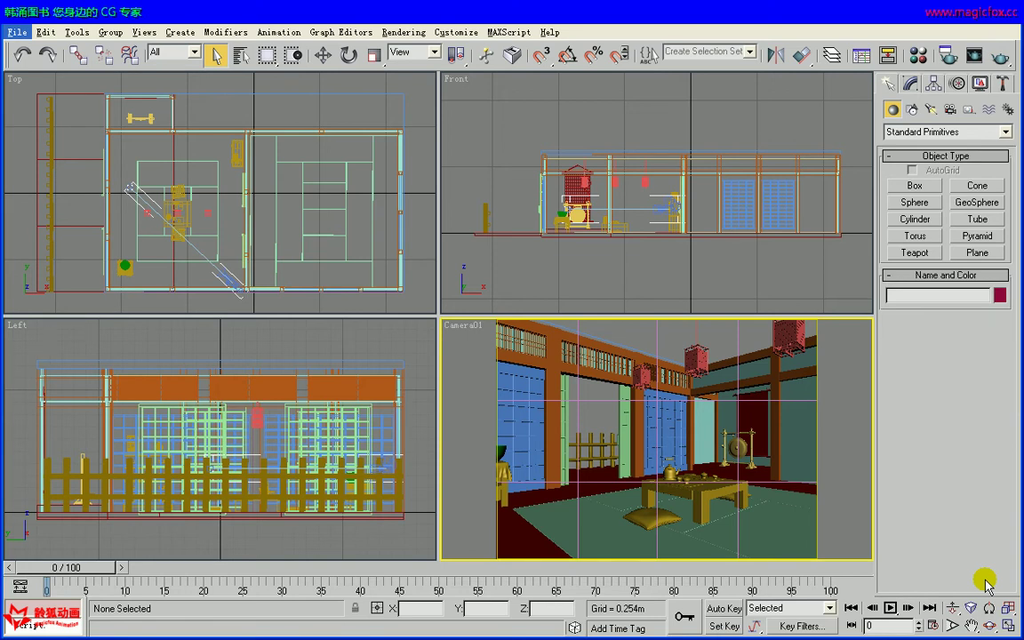
pyautogui.press('alt')
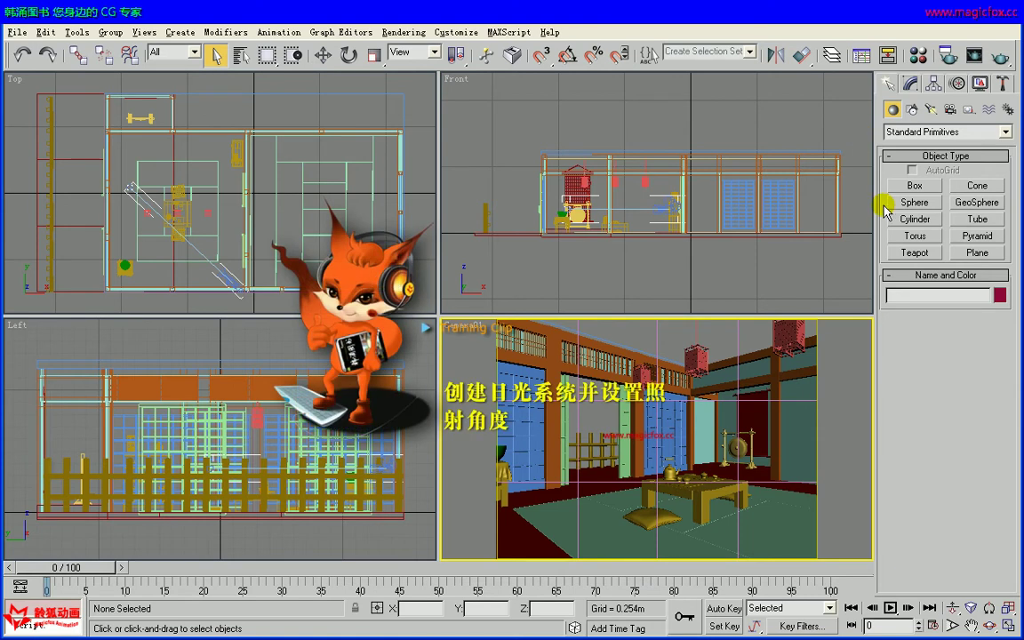
# Create a Daylight system in the Top view over the tea table, accepting the Logarithmic Exposure Control with the Exterior Daylight flag.
pyautogui.click(1008, 108)
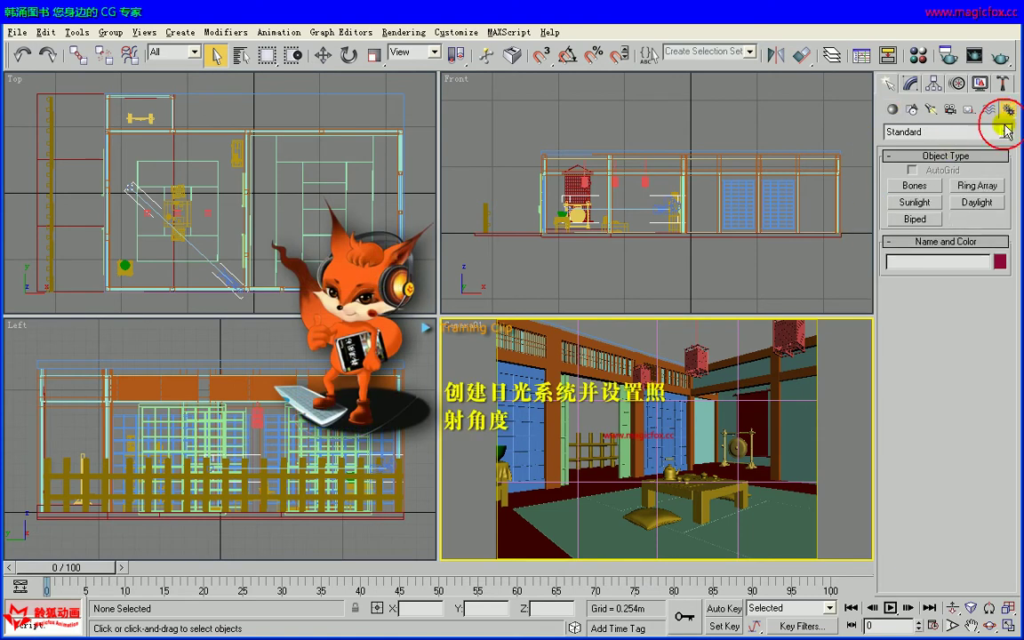
pyautogui.click(976, 203)
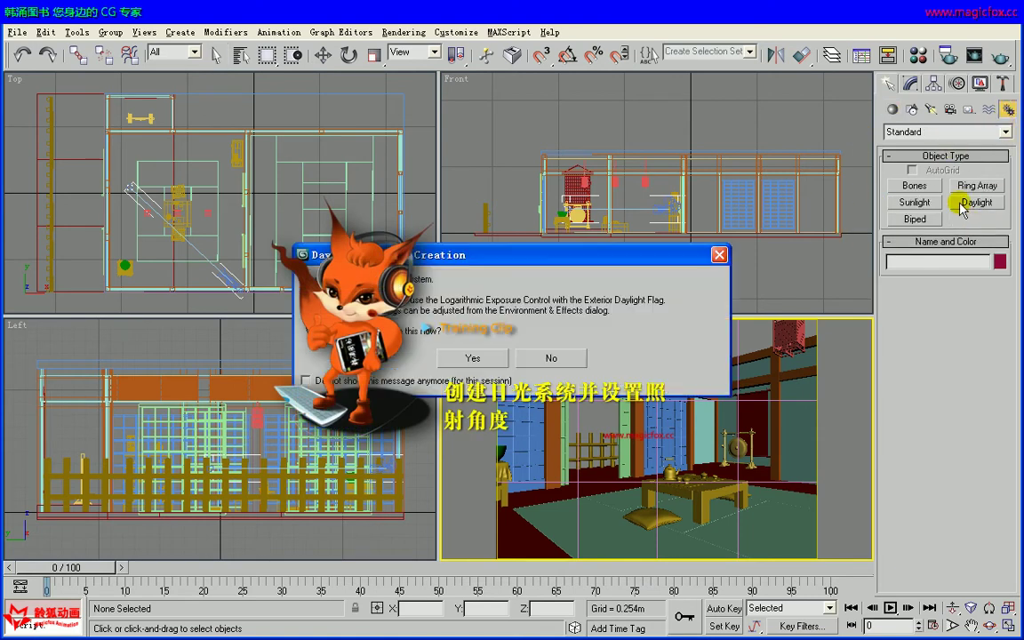
pyautogui.click(471, 358)
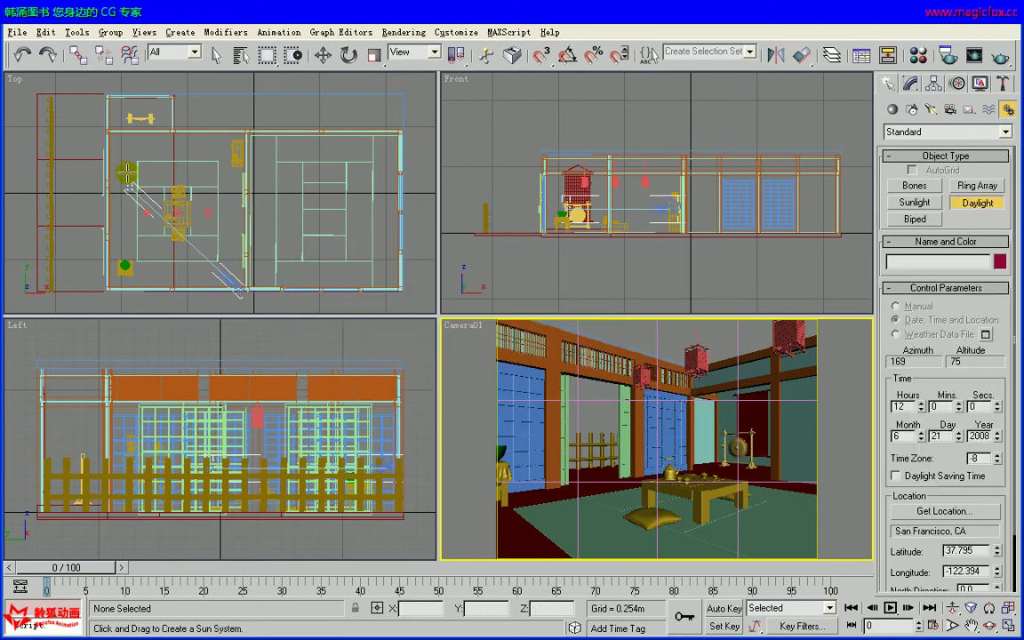
pyautogui.moveTo(165, 182); pyautogui.dragTo(265, 287)
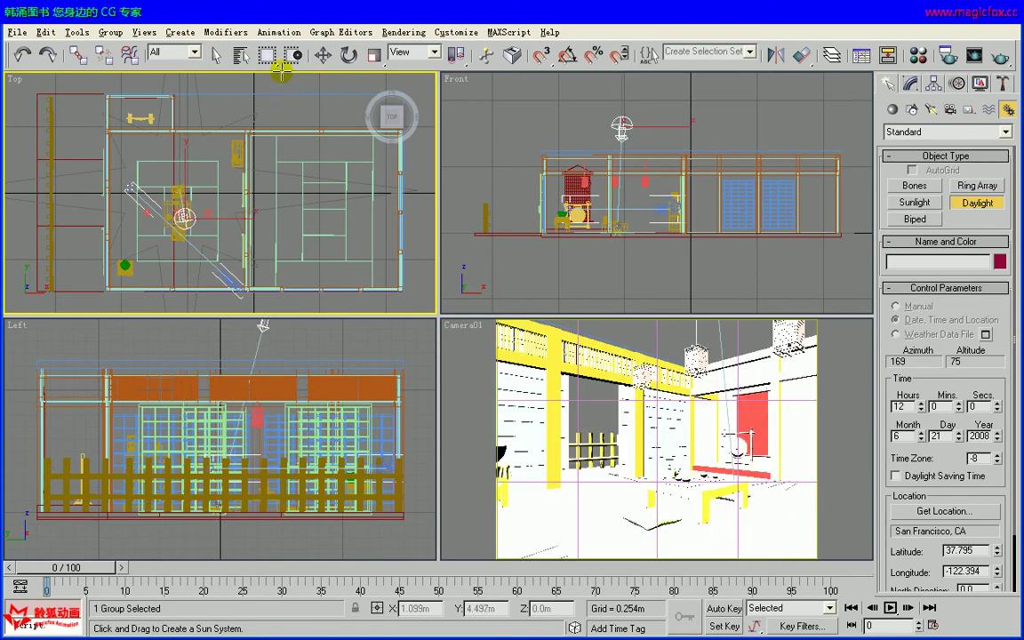
pyautogui.click(272, 102)
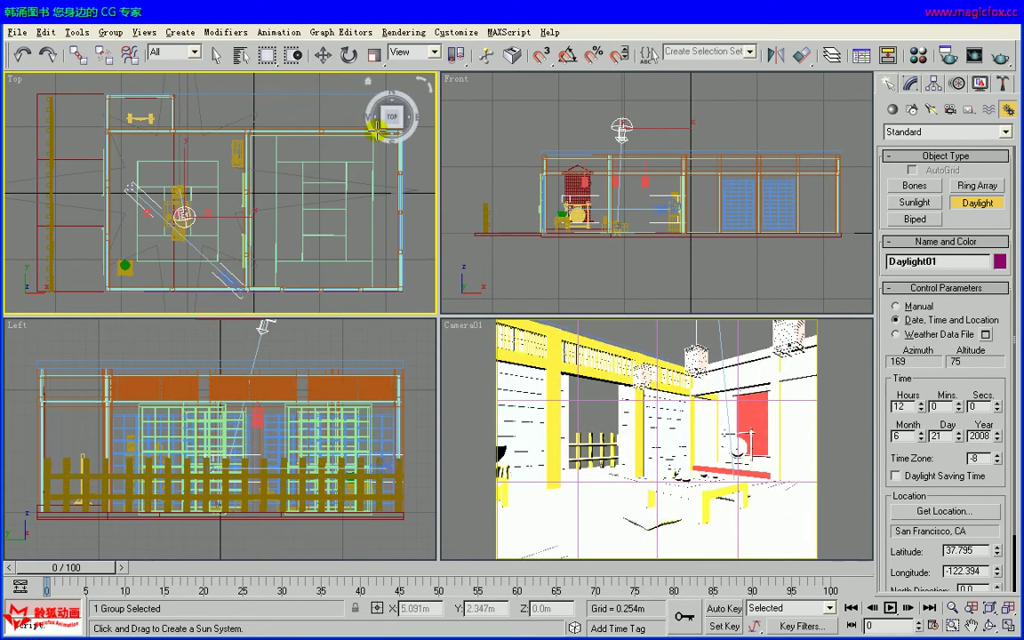
pyautogui.rightClick(294, 182)
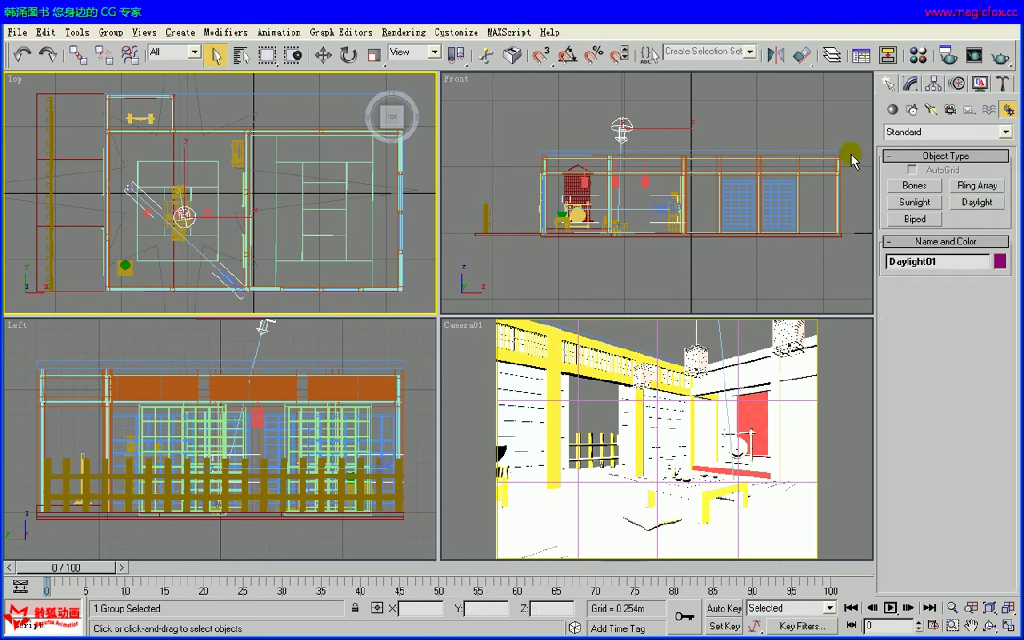
# Set the daylight's sunlight to mr Sun and skylight to mr Sky, accepting the mr Physical Sky environment map.
pyautogui.click(911, 83)
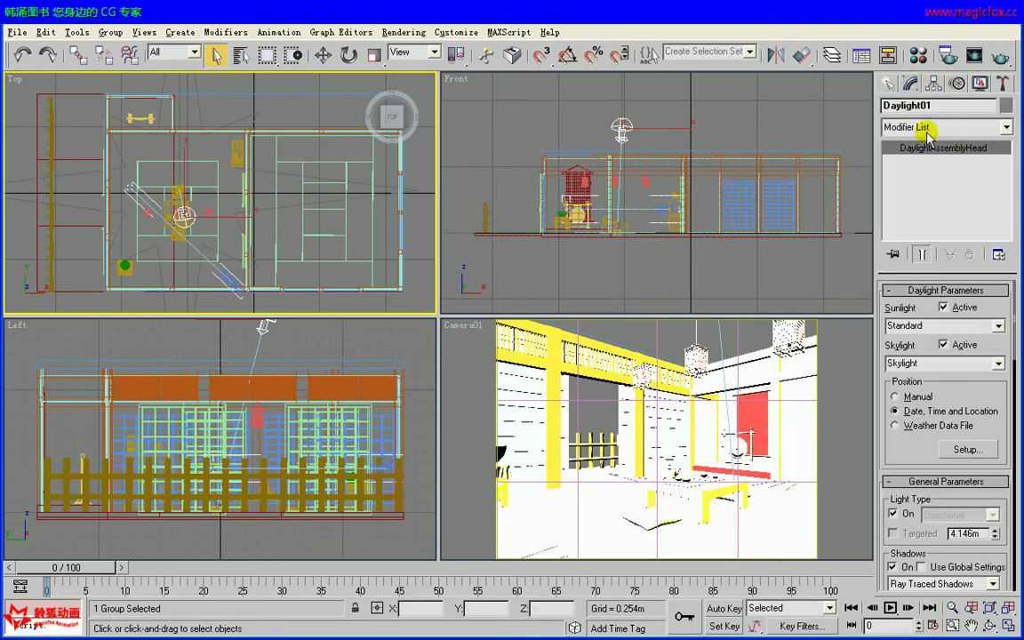
pyautogui.click(1000, 327)
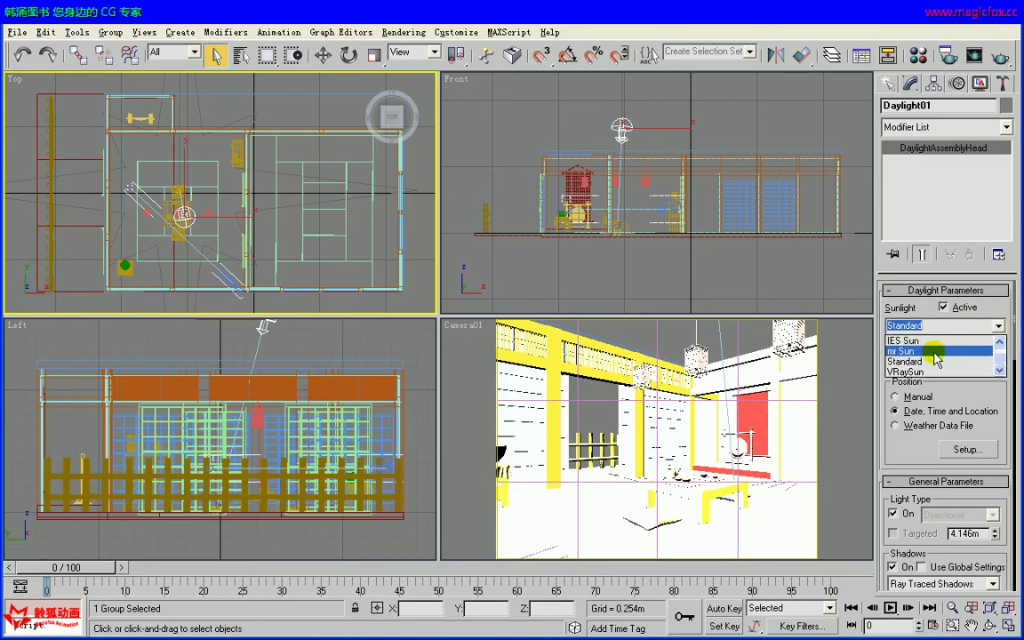
pyautogui.click(933, 352)
pyautogui.click(997, 363)
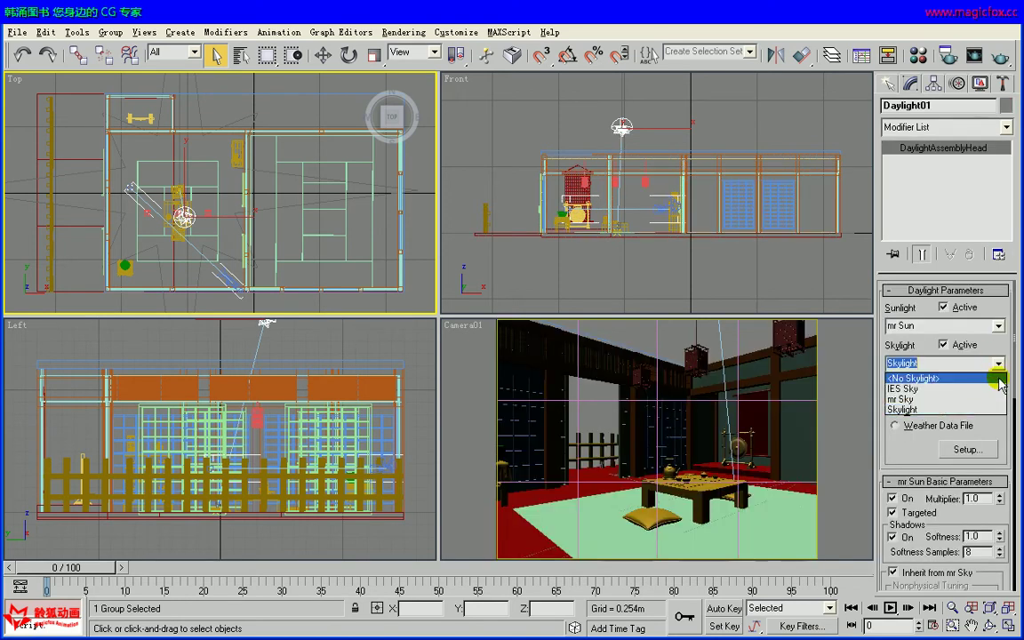
pyautogui.click(931, 400)
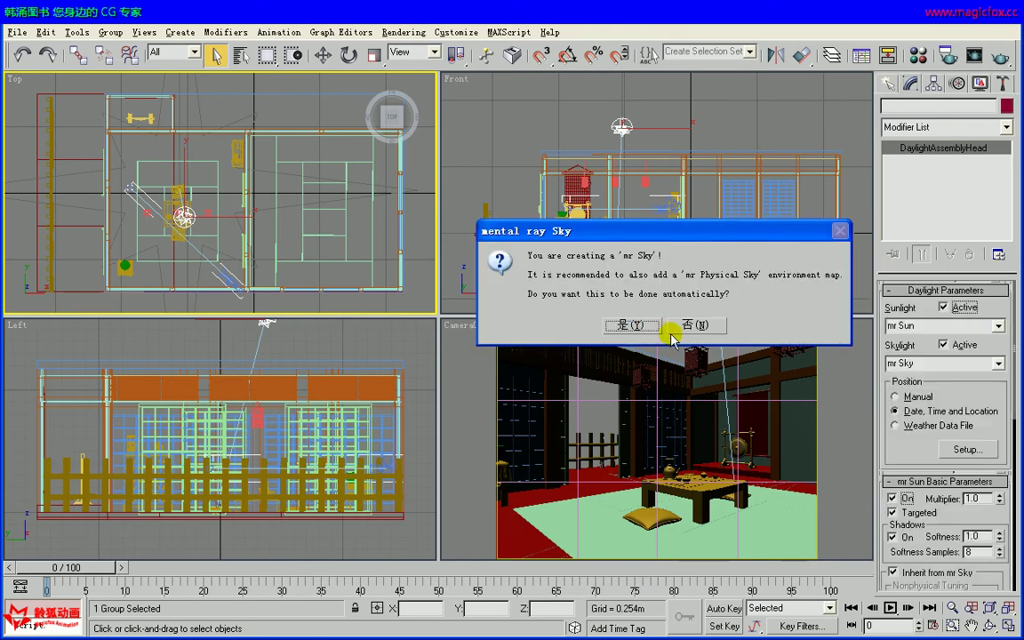
pyautogui.click(613, 324)
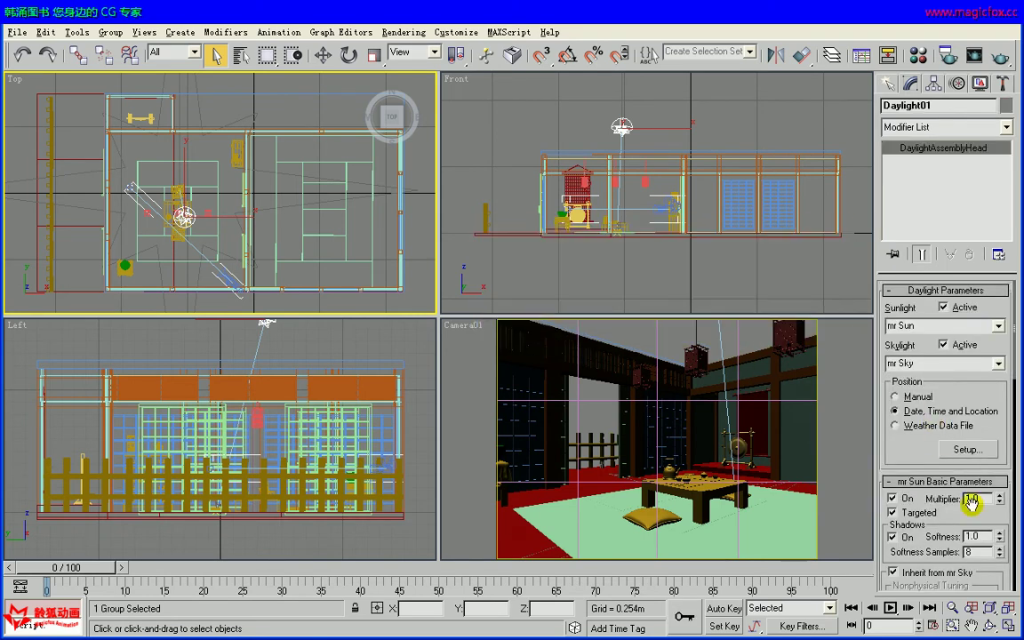
# Set the daylight system's geographic location to Wuhan China on the Asia map.
pyautogui.click(1009, 607)
pyautogui.press('alt')
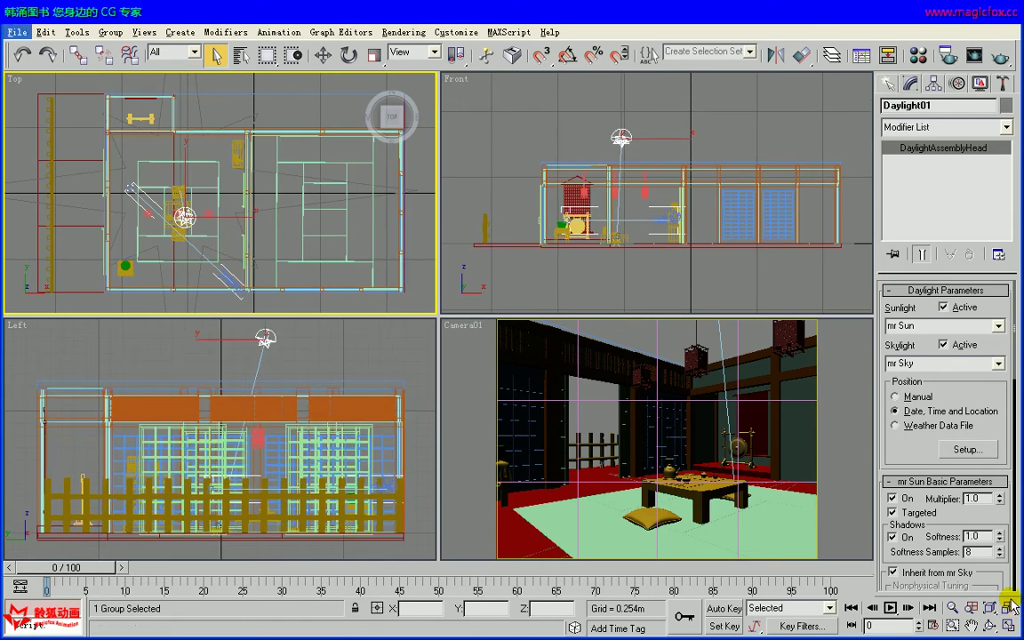
pyautogui.rightClick(458, 360)
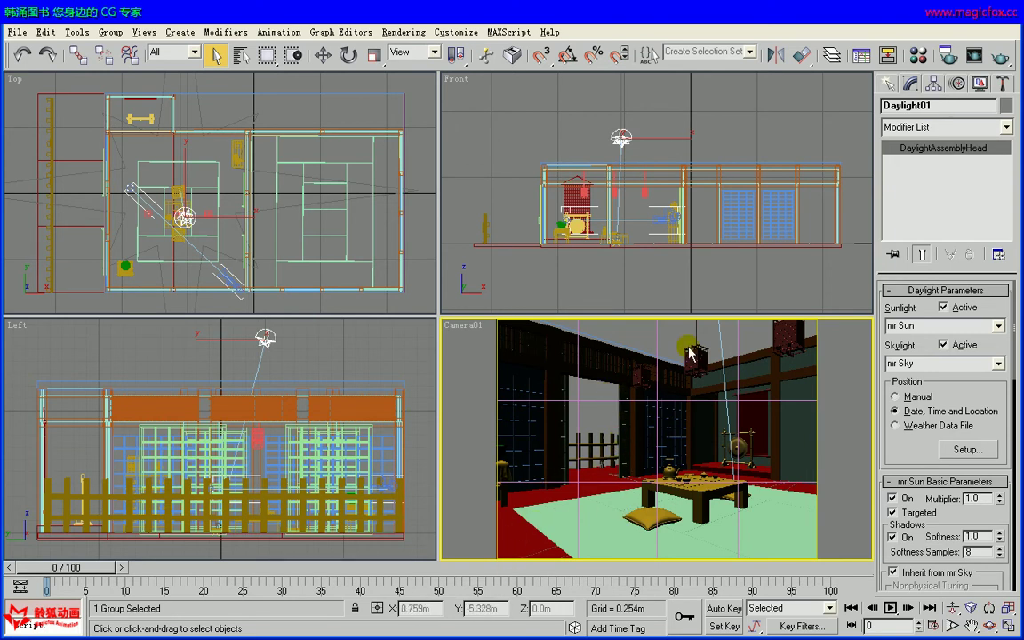
pyautogui.click(957, 83)
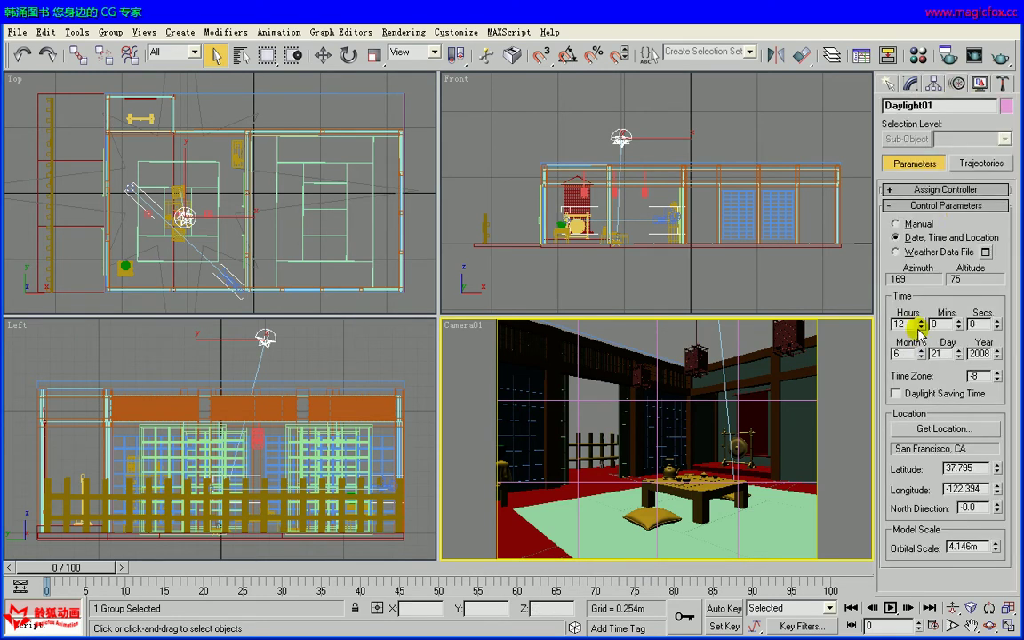
pyautogui.click(969, 428)
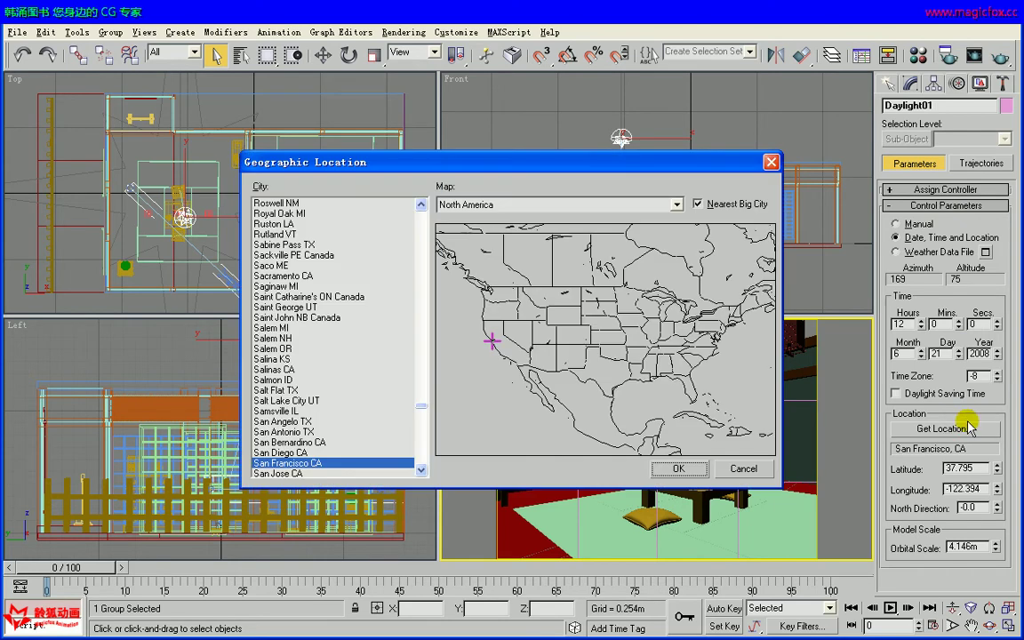
pyautogui.click(540, 207)
pyautogui.click(513, 221)
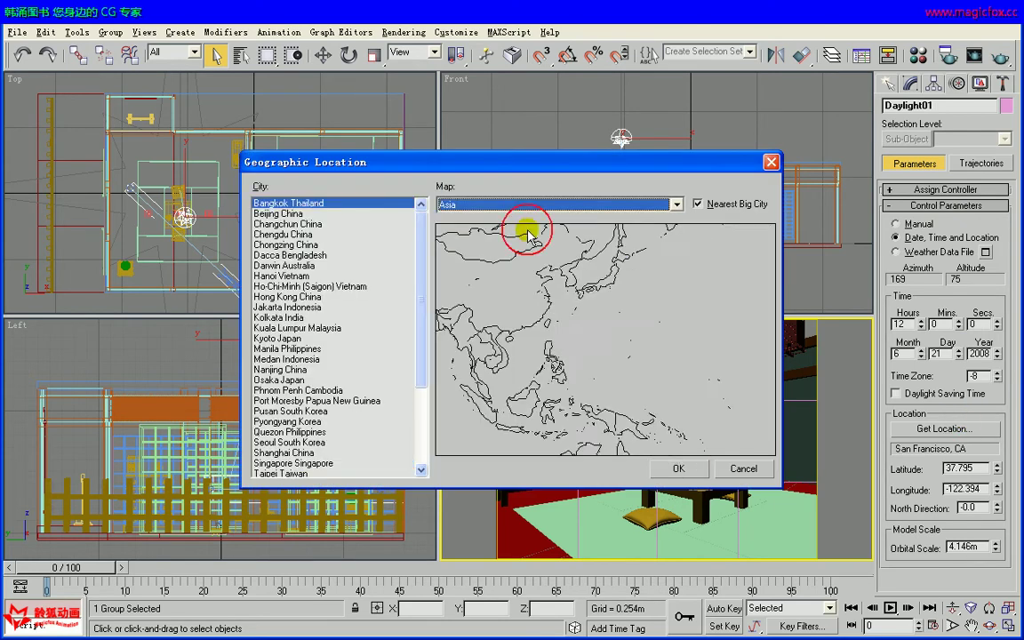
pyautogui.click(522, 306)
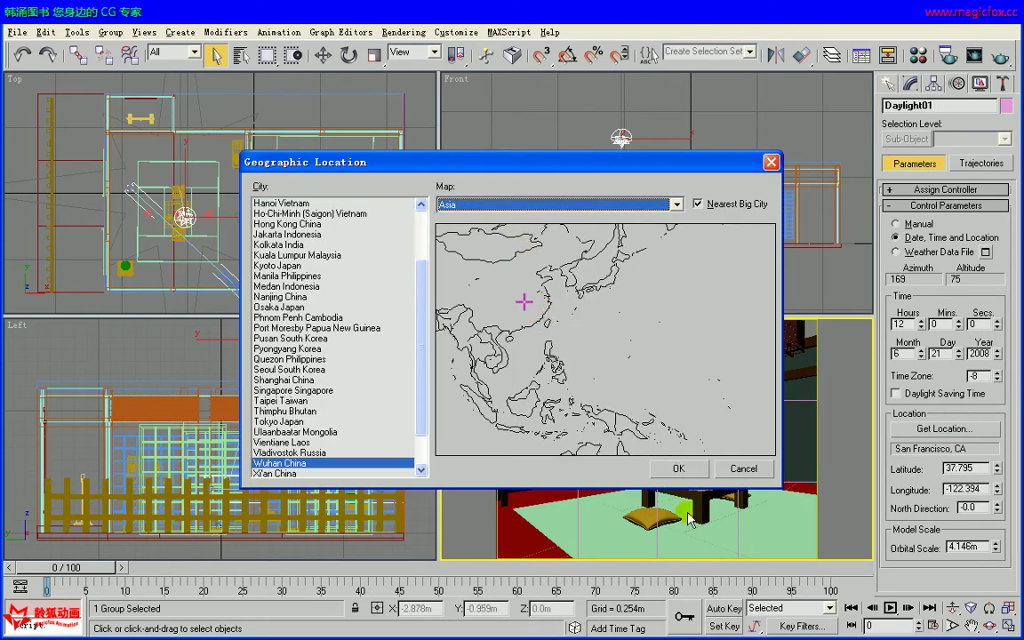
pyautogui.click(698, 471)
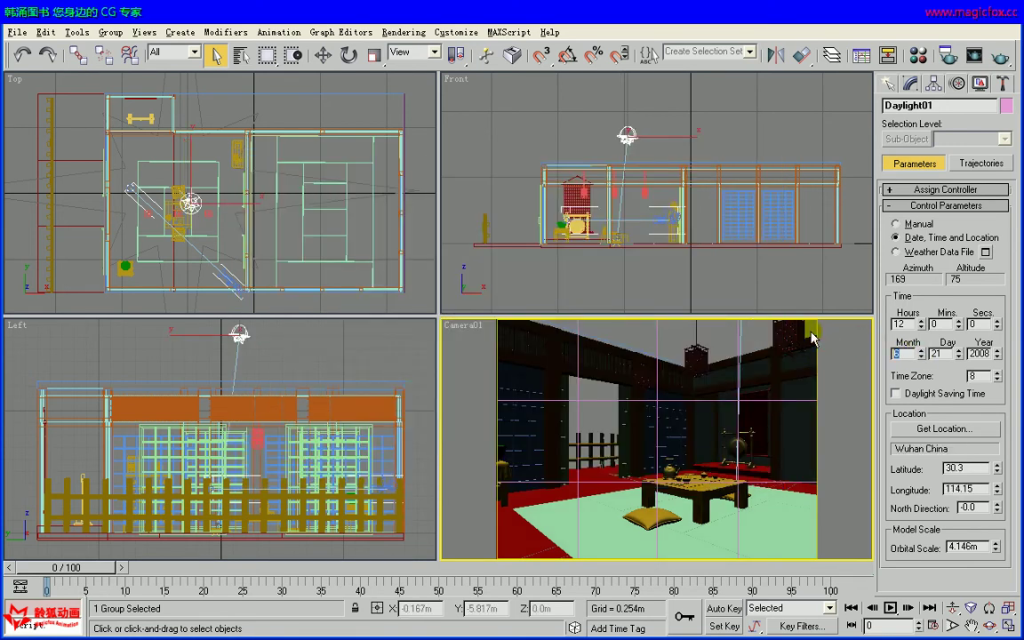
# Set the daylight system's date to month 8, day 23, and its time to 16 hours.
pyautogui.press('Tab')
pyautogui.write('23')
pyautogui.press('Return')
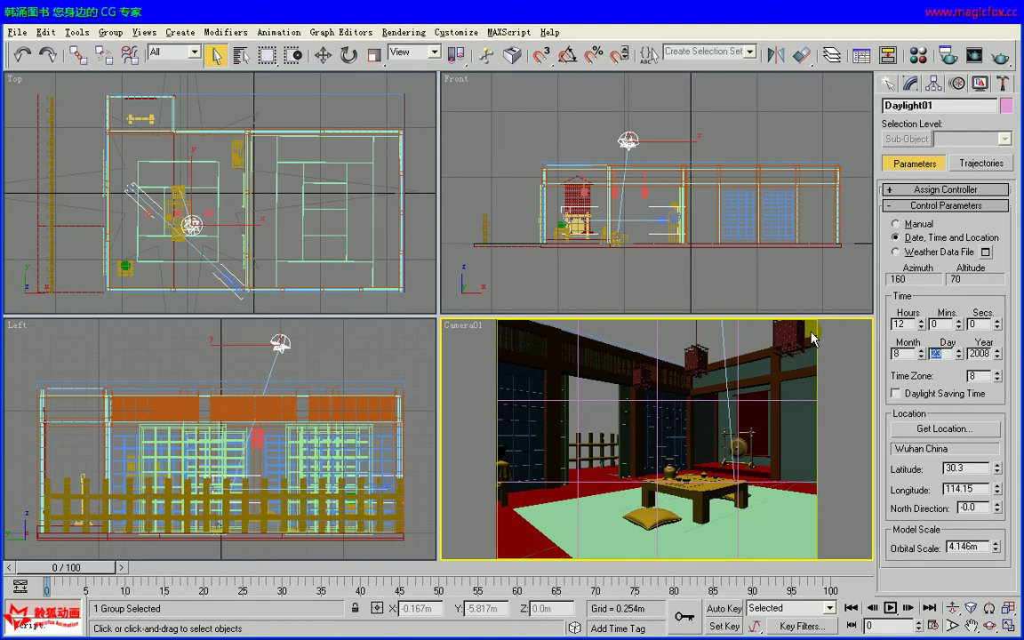
pyautogui.click(922, 320)
pyautogui.click(922, 320)
pyautogui.click(922, 320)
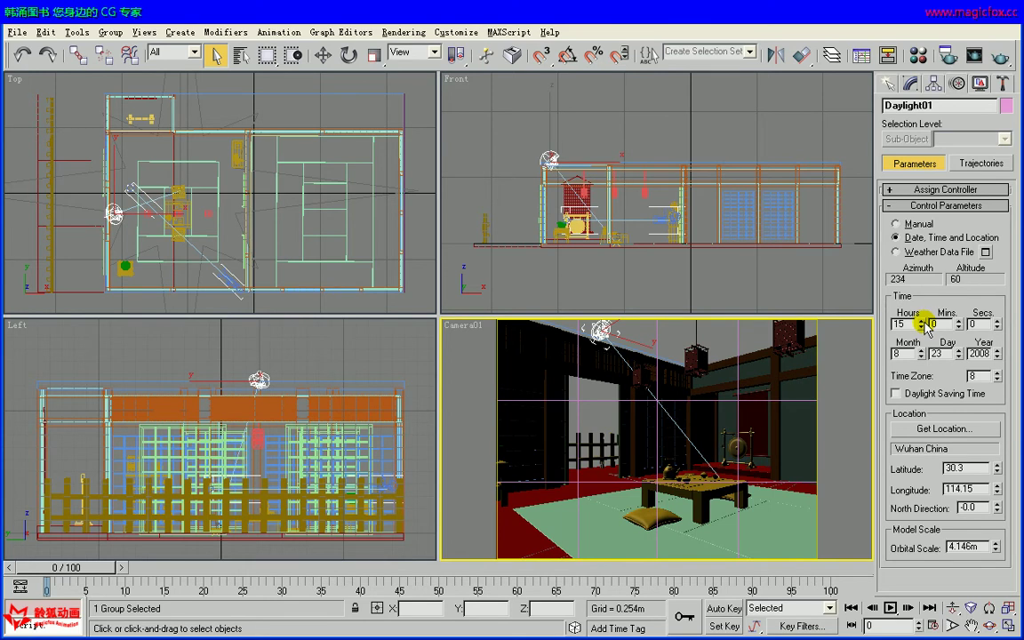
pyautogui.click(922, 320)
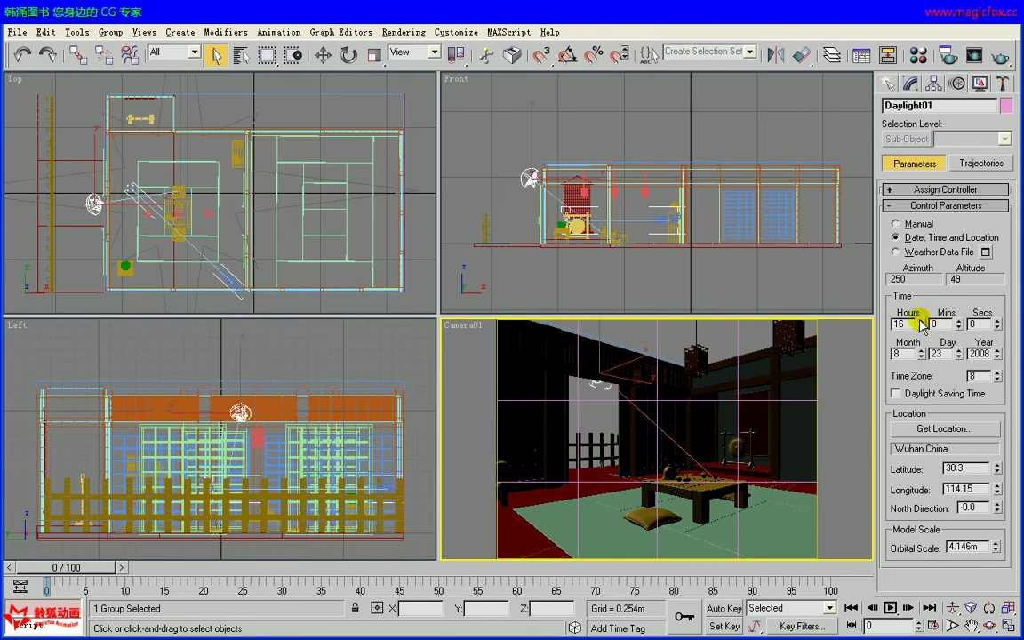
# Rotate the daylight compass about -40 degrees around Z in the Top view to redirect the sun.
pyautogui.click(24, 187)
pyautogui.click(188, 192)
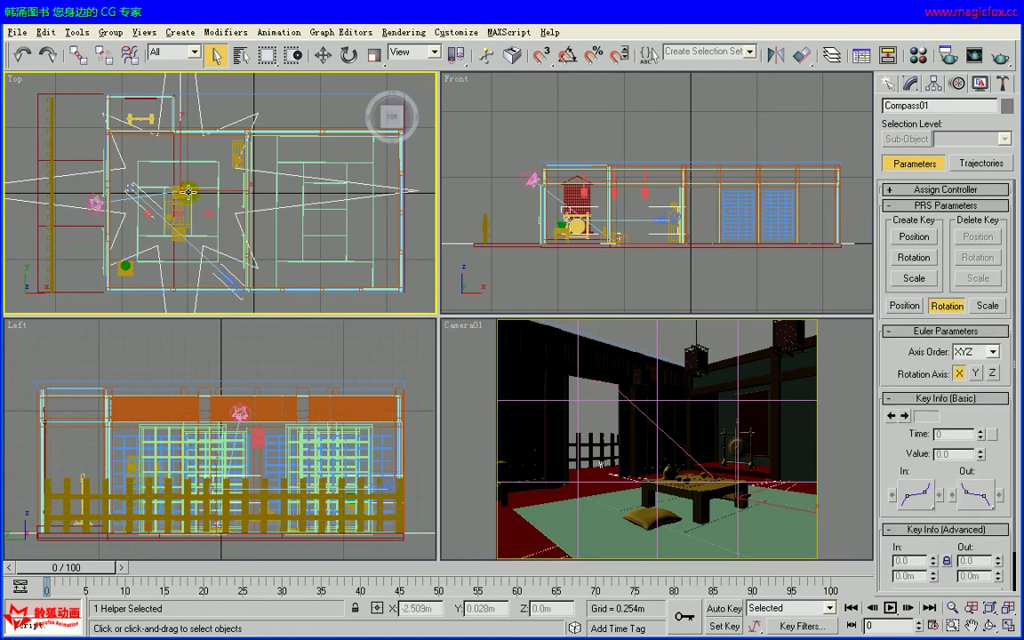
pyautogui.click(348, 55)
pyautogui.moveTo(219, 210); pyautogui.dragTo(194, 261)
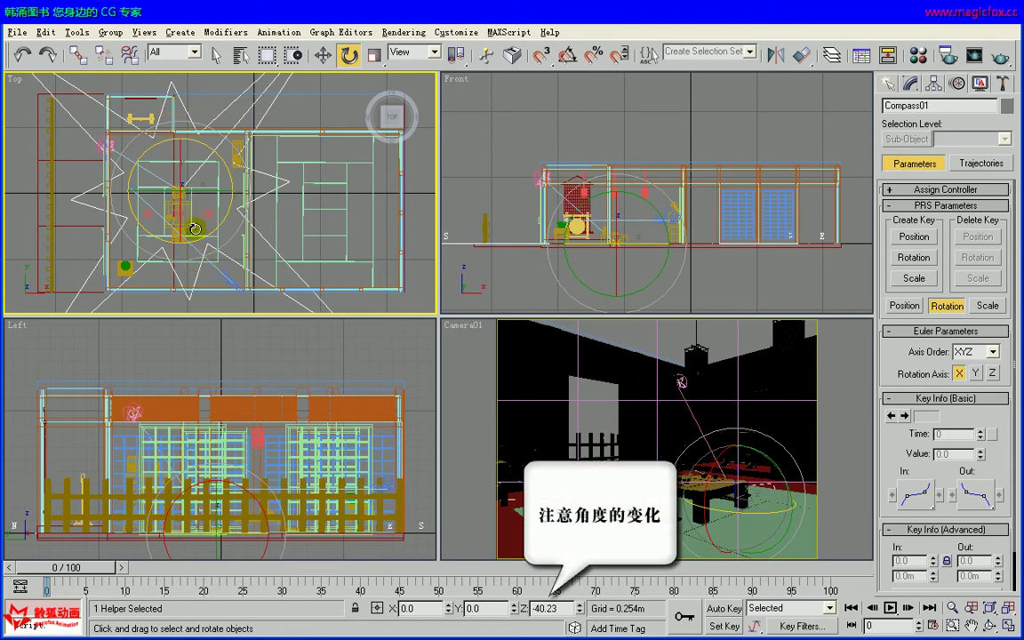
pyautogui.press('alt')
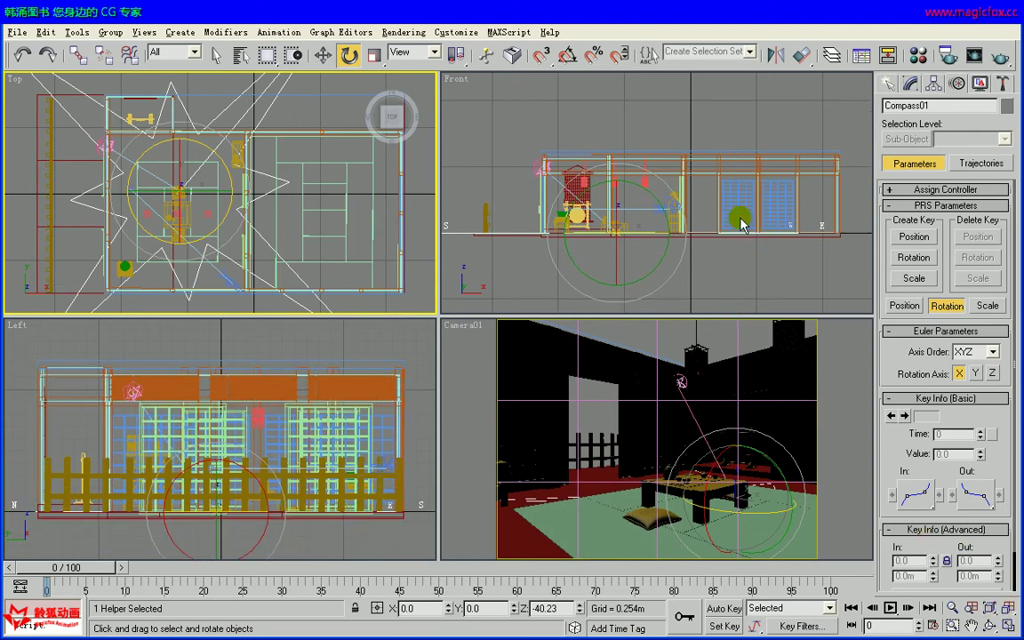
pyautogui.press('alt')
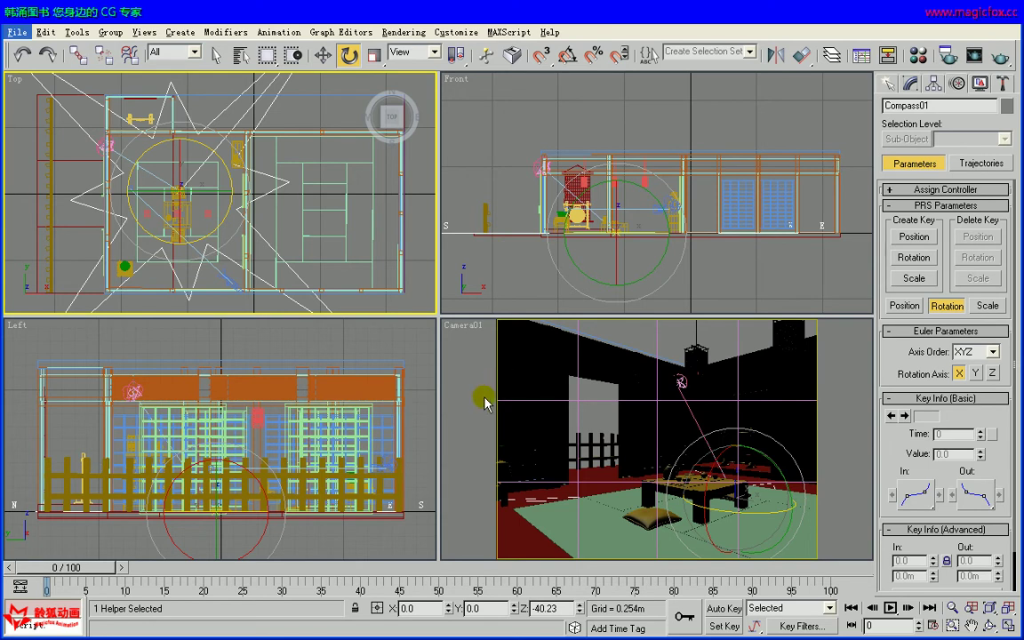
# Make Camera01 the active view and assign the mental ray Renderer as the production renderer.
pyautogui.click(464, 359)
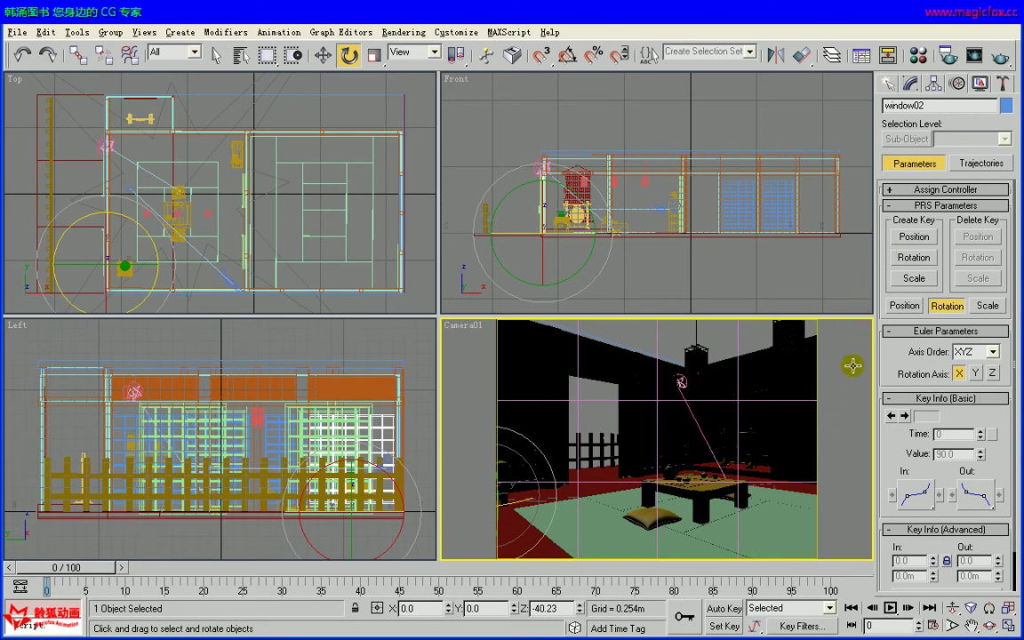
pyautogui.press('alt')
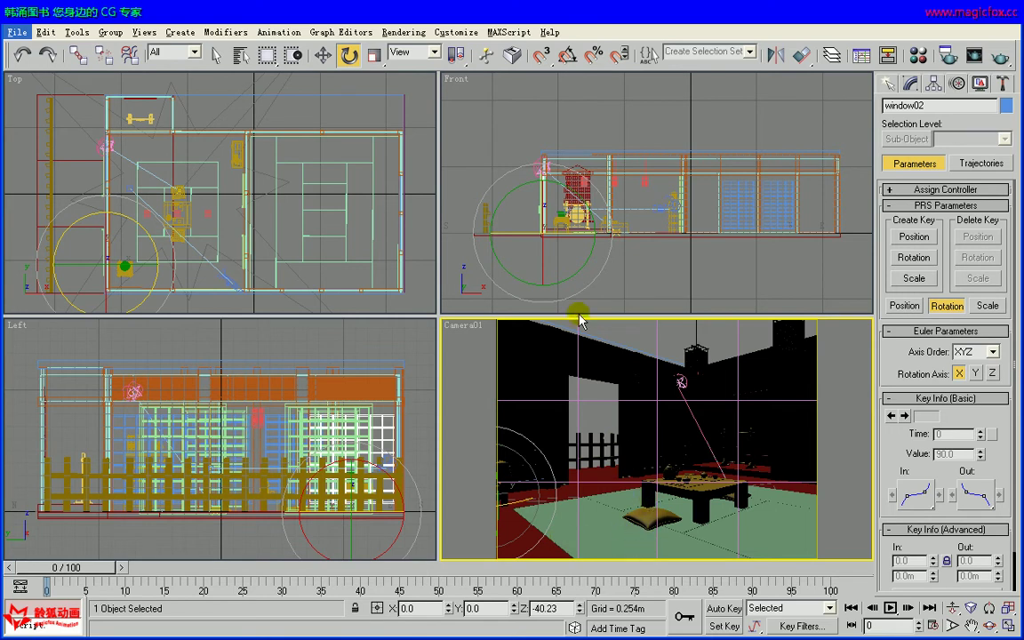
pyautogui.click(970, 63)
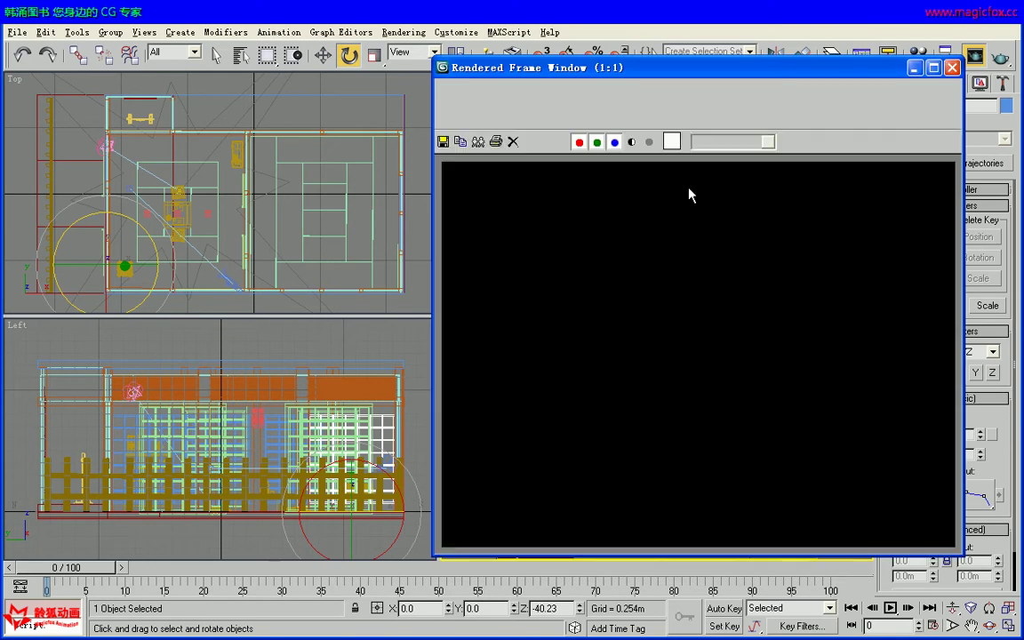
pyautogui.click(794, 115)
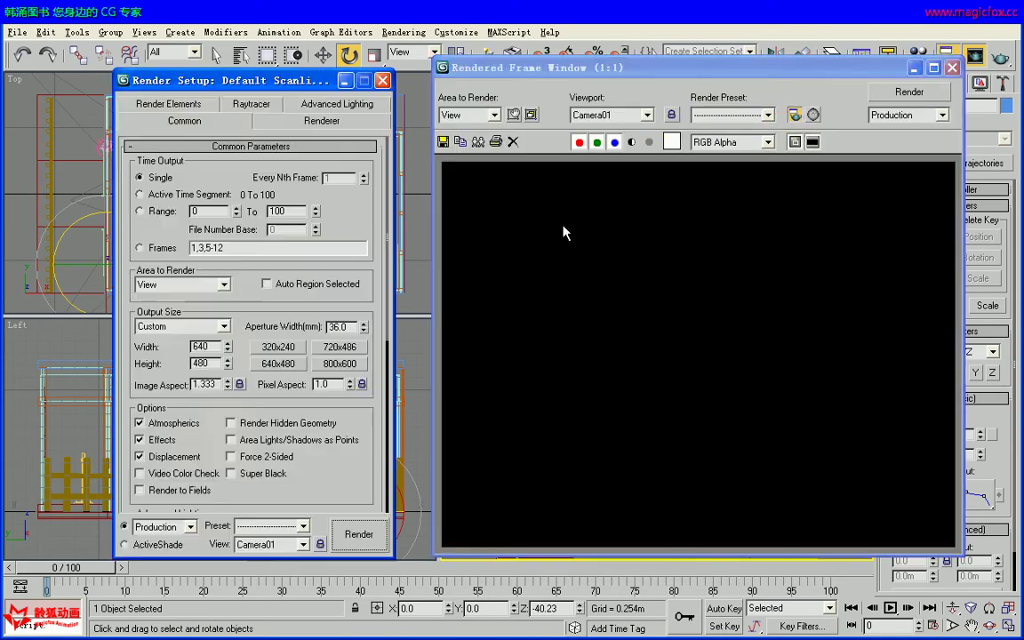
pyautogui.click(251, 145)
pyautogui.click(316, 194)
pyautogui.click(330, 215)
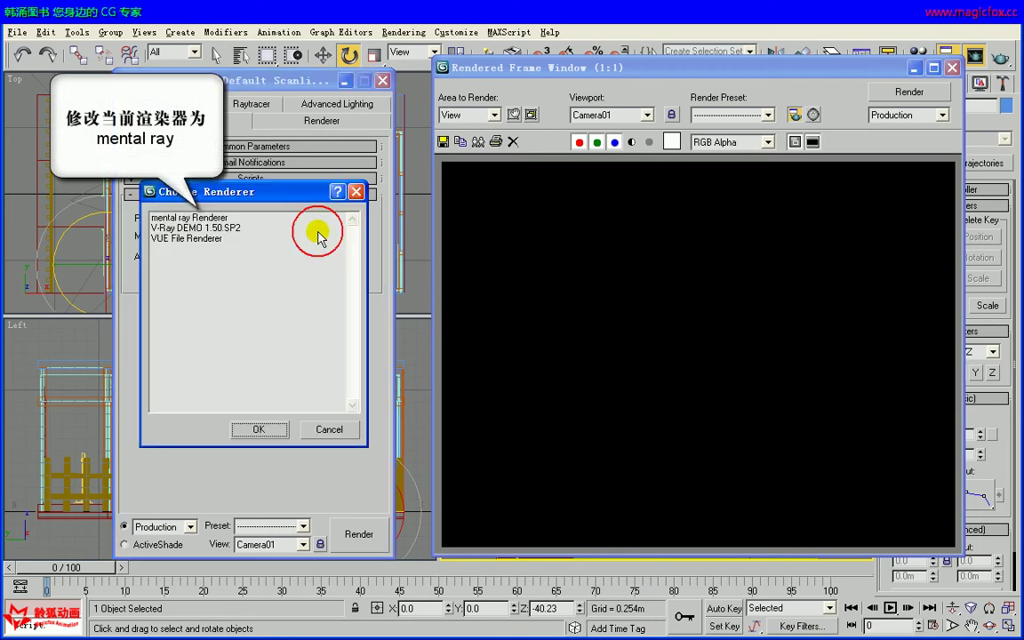
pyautogui.click(214, 217)
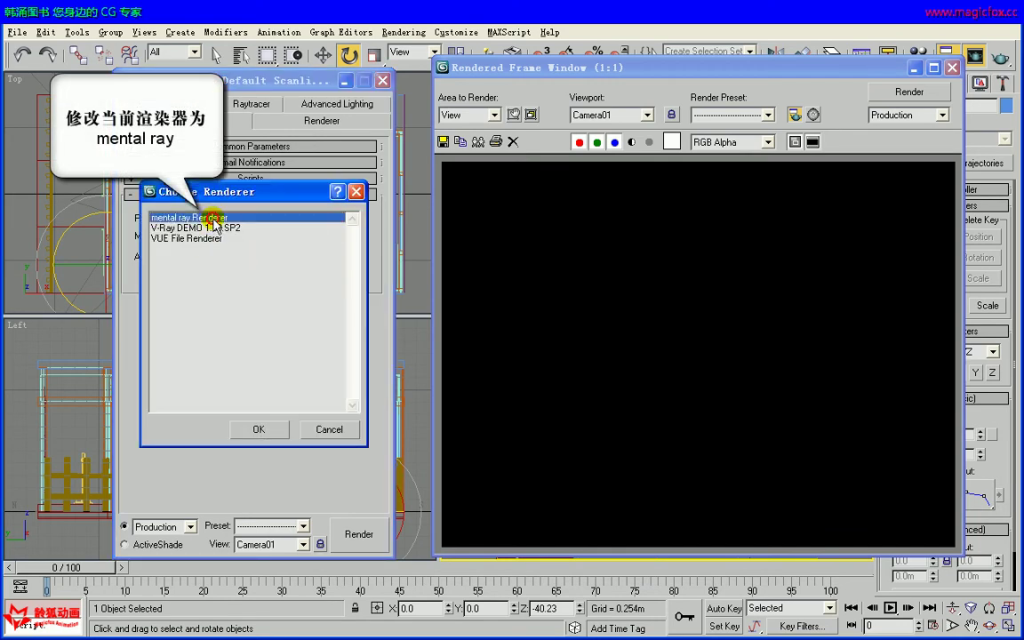
pyautogui.click(269, 428)
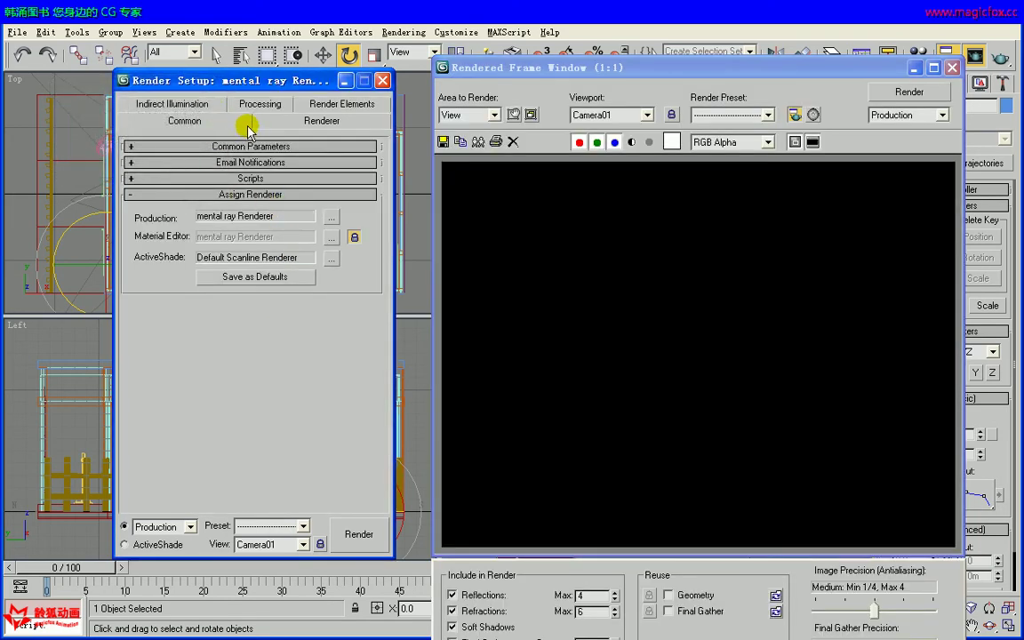
# Disable Final Gather in the indirect illumination settings and close the render setup.
pyautogui.click(200, 102)
pyautogui.click(153, 145)
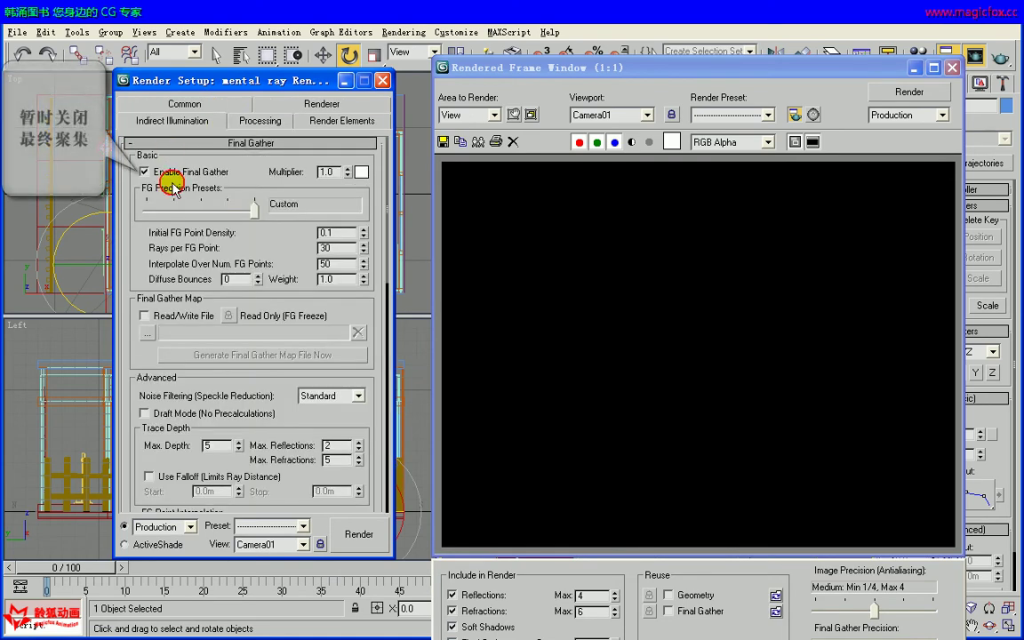
pyautogui.click(144, 171)
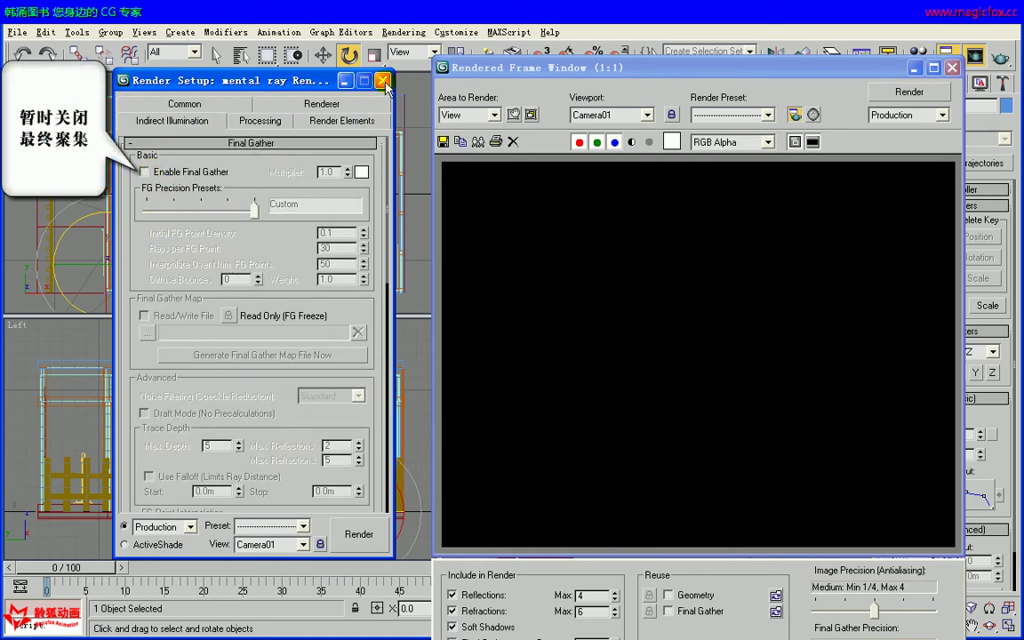
pyautogui.click(383, 81)
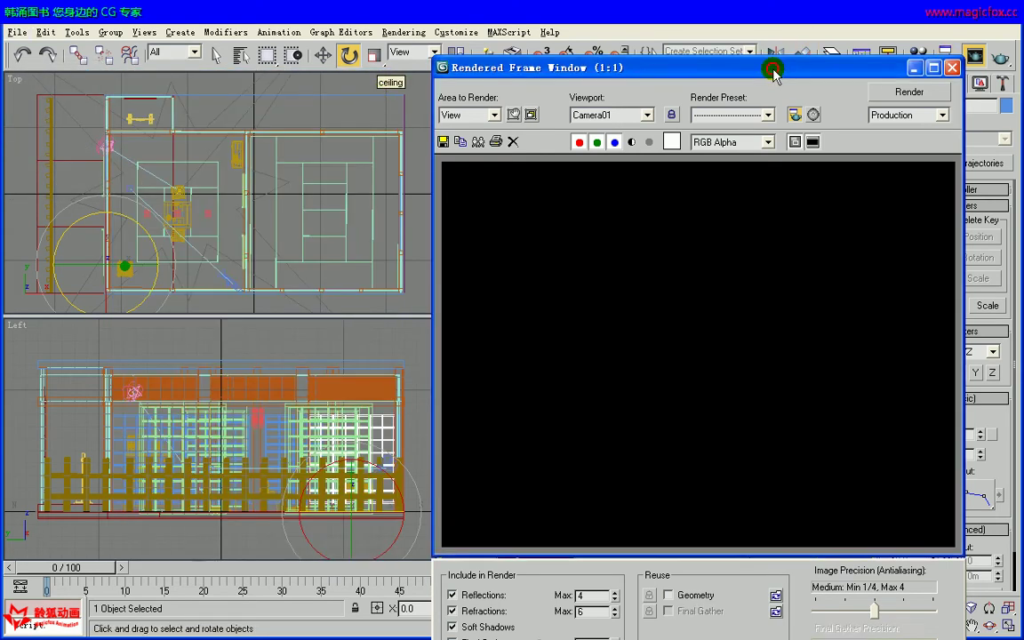
# Test-render the Camera01 view to check the sunlight, then minimize the rendered image.
pyautogui.moveTo(753, 71); pyautogui.dragTo(758, 42)
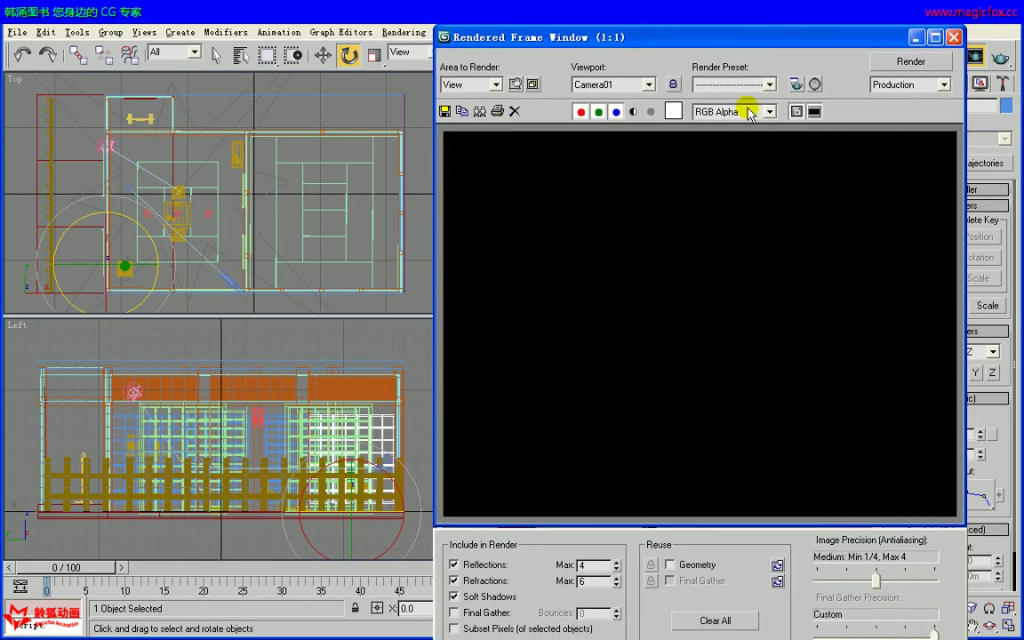
pyautogui.click(910, 61)
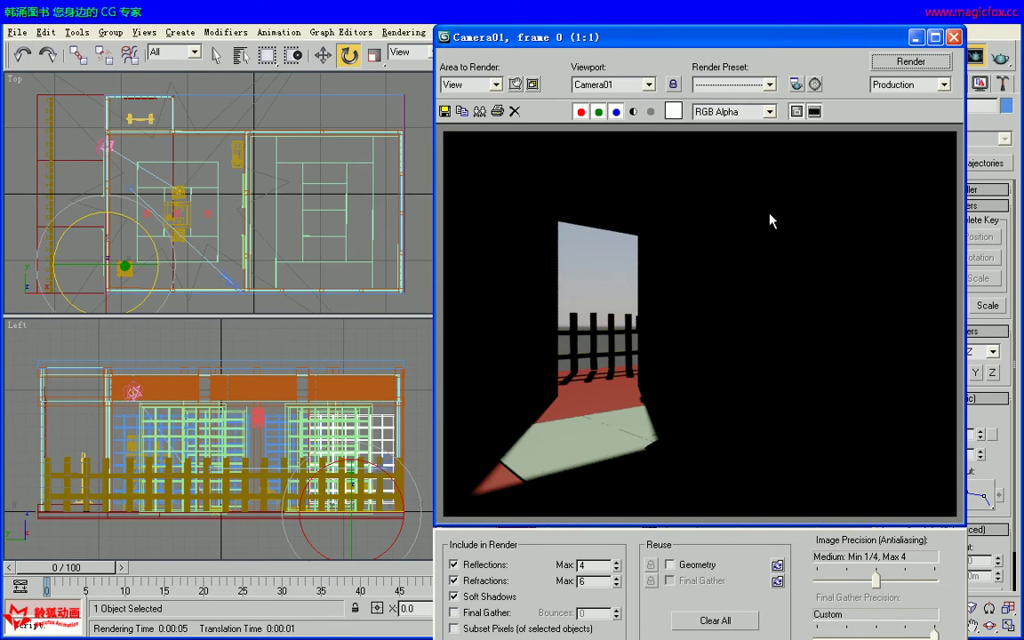
pyautogui.click(916, 37)
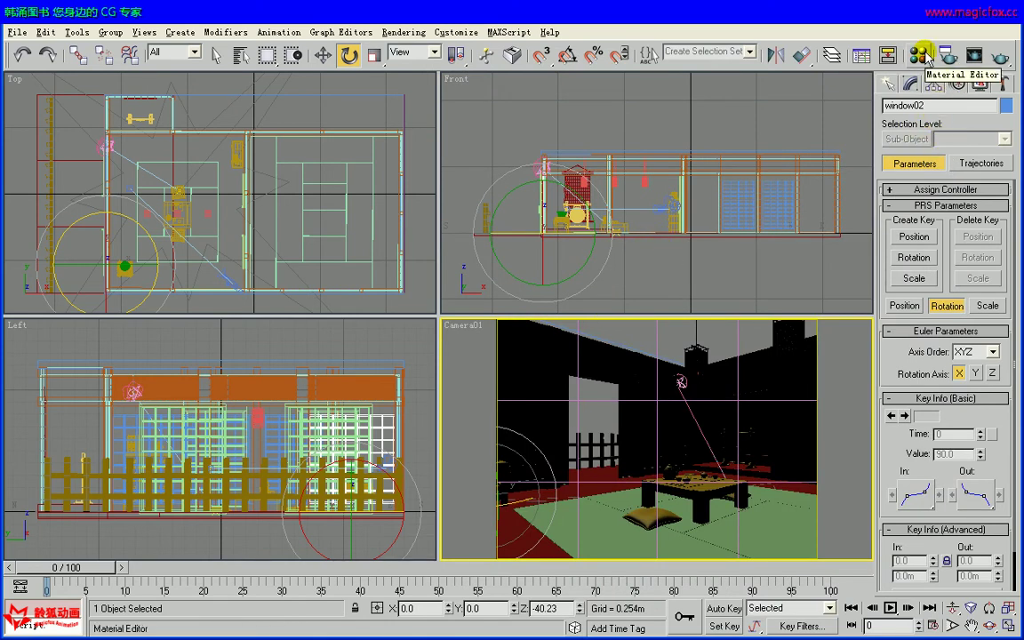
# Activate the Front view and deselect the window object.
pyautogui.press('alt')
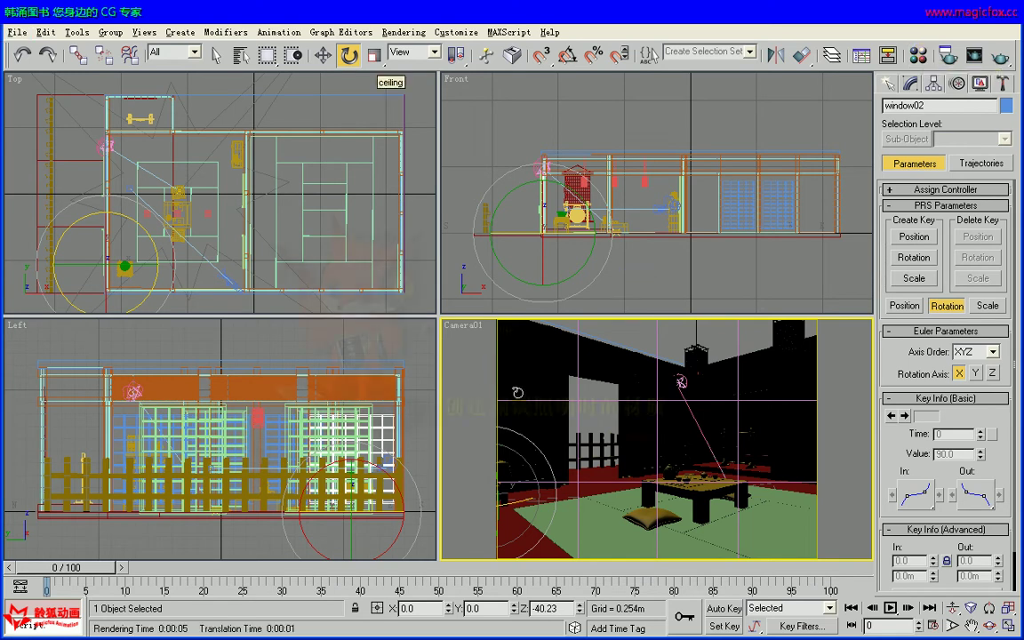
pyautogui.click(462, 271)
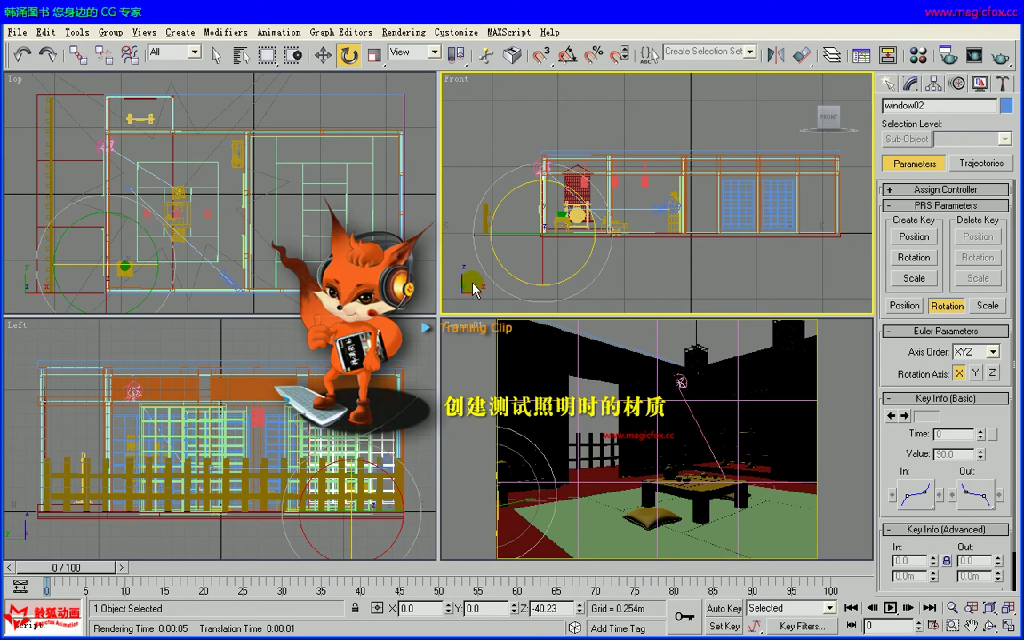
pyautogui.click(673, 278)
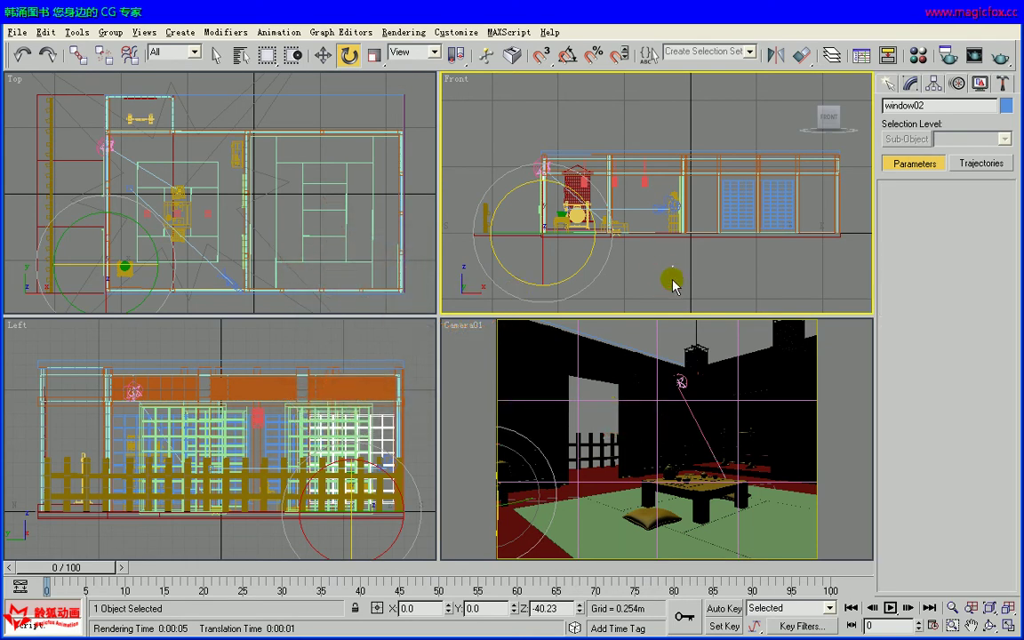
pyautogui.click(671, 281)
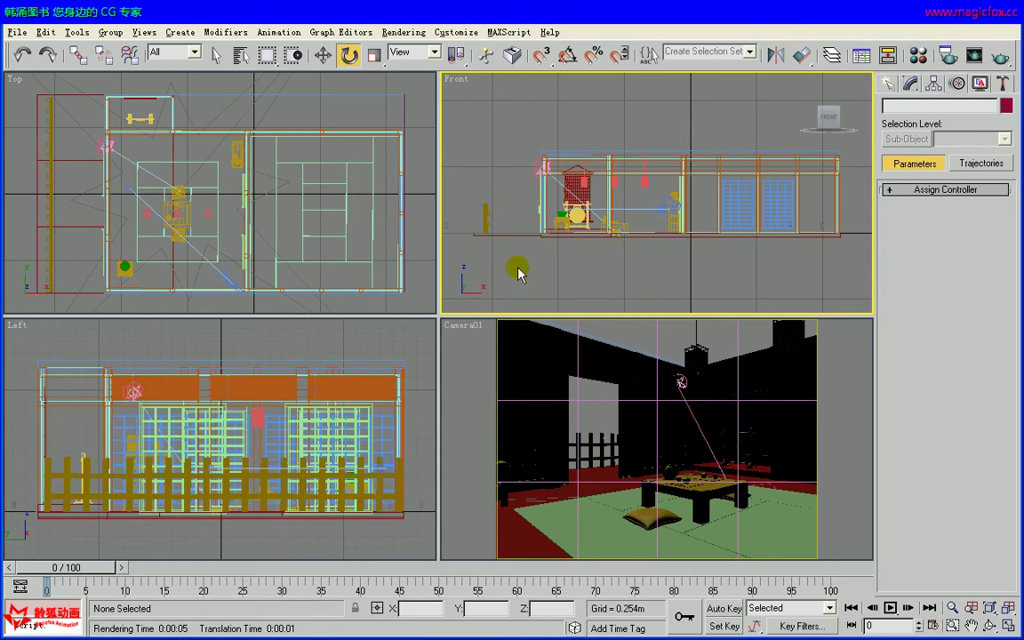
pyautogui.press('alt')
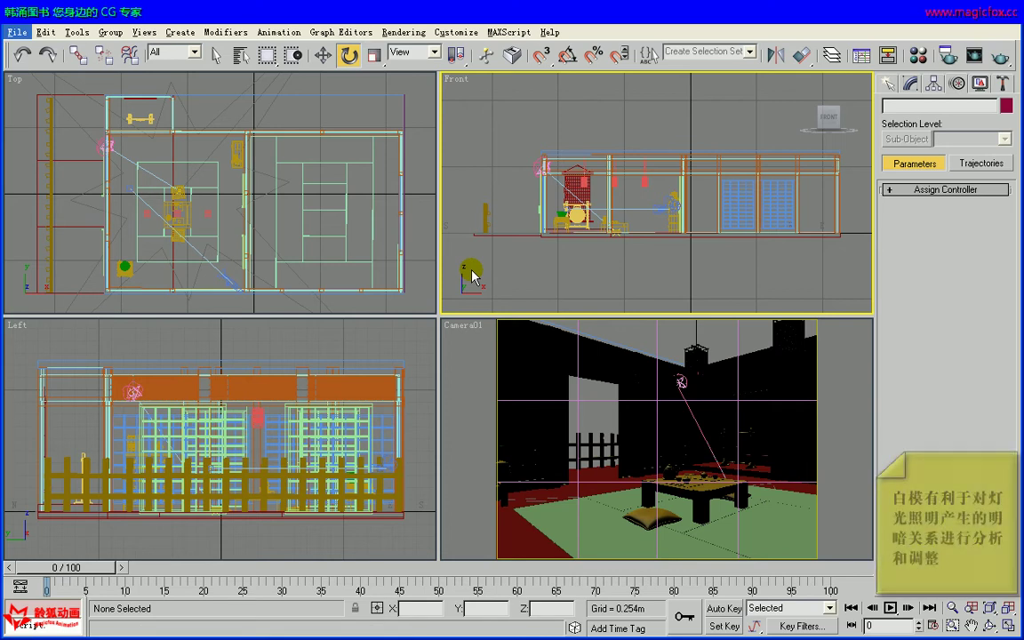
pyautogui.press('alt')
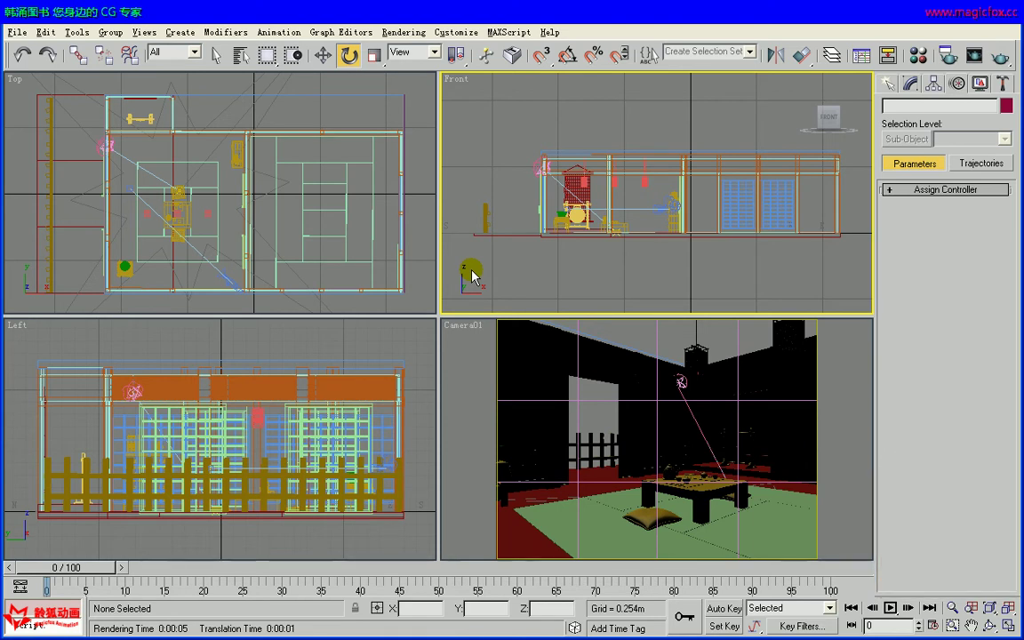
pyautogui.press('alt')
pyautogui.press('alt')
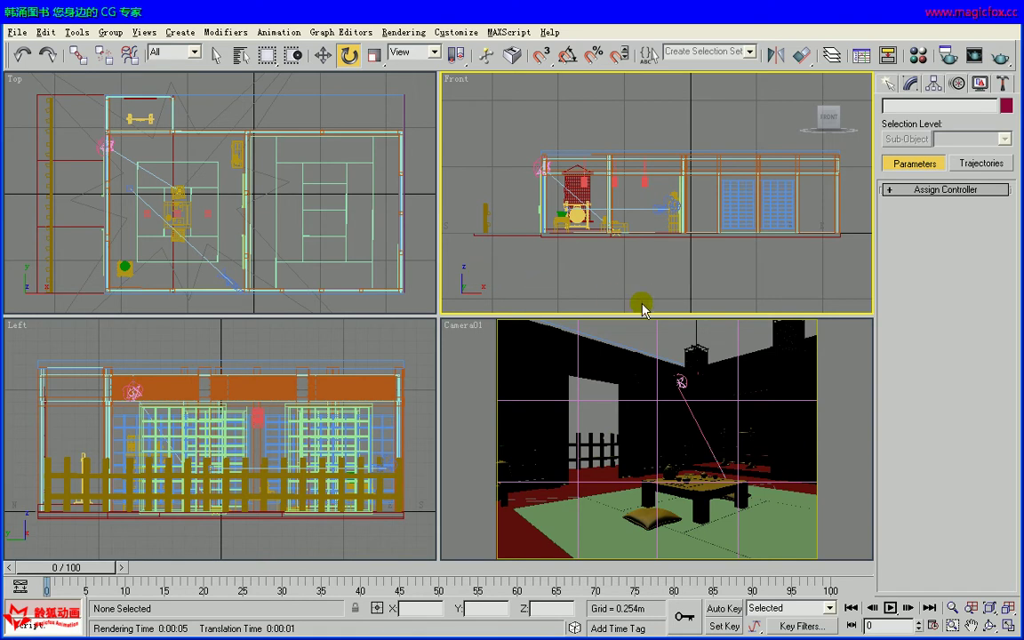
pyautogui.press('alt')
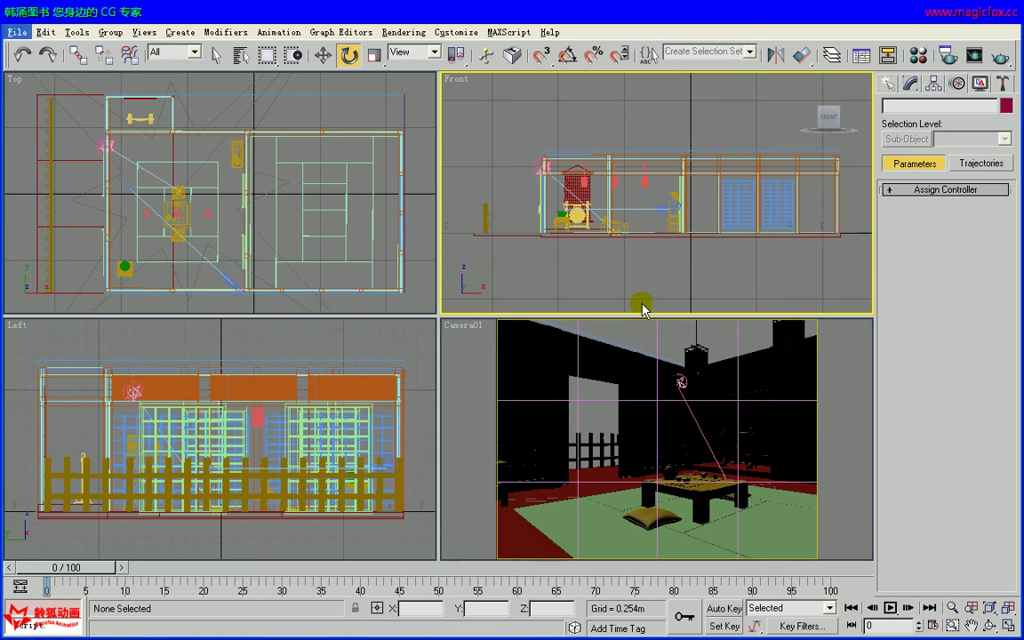
pyautogui.press('alt')
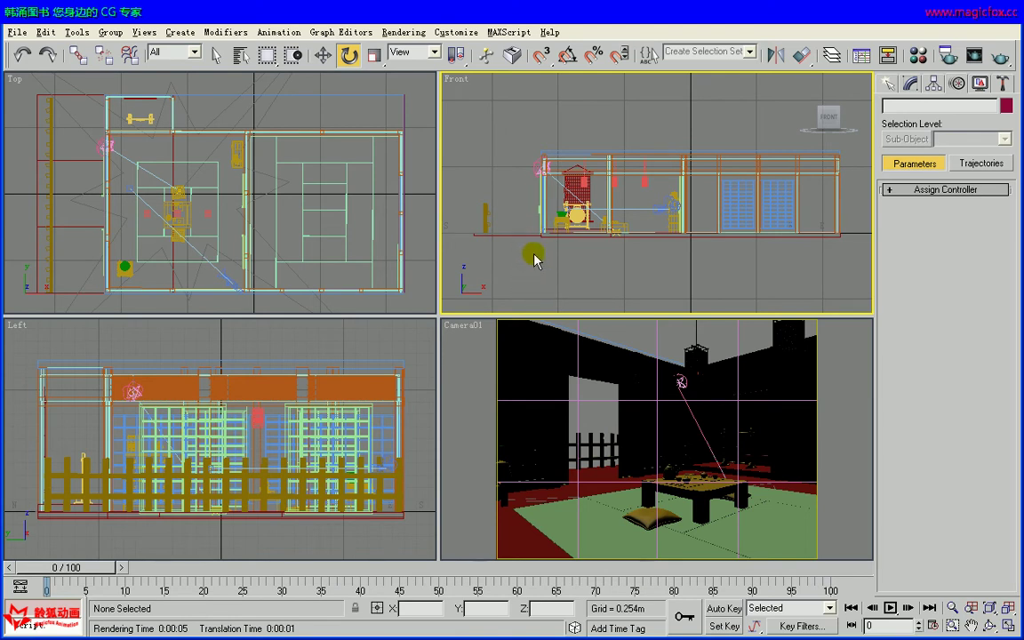
pyautogui.press('alt')
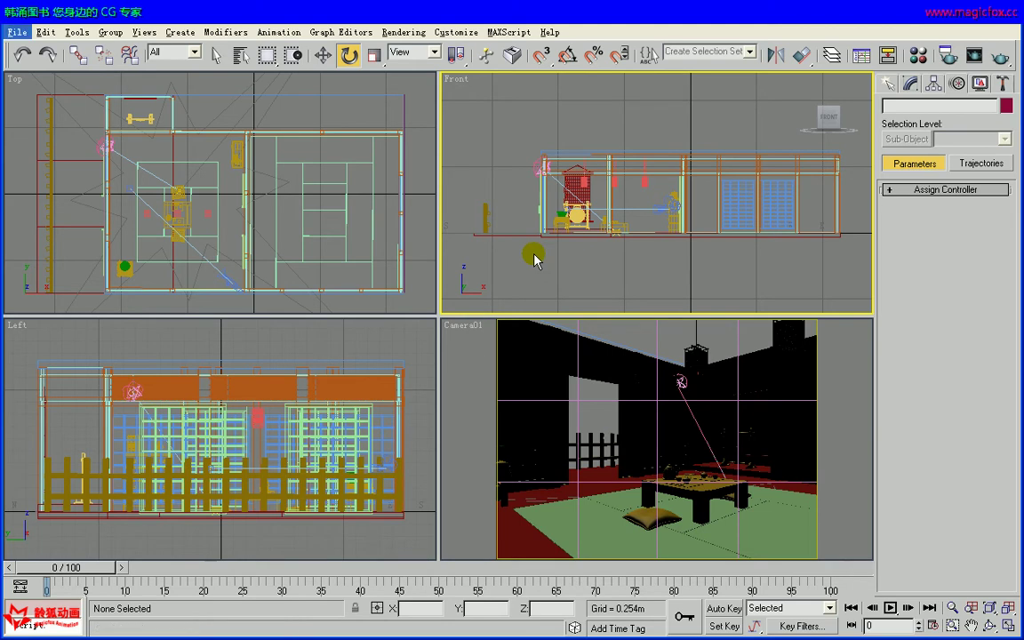
pyautogui.press('alt')
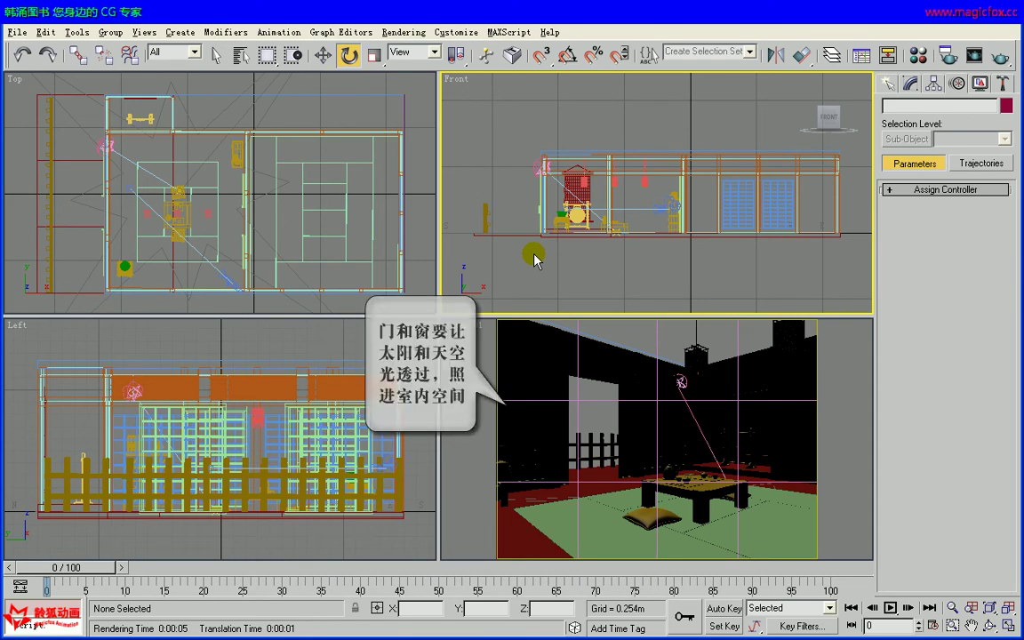
pyautogui.press('alt')
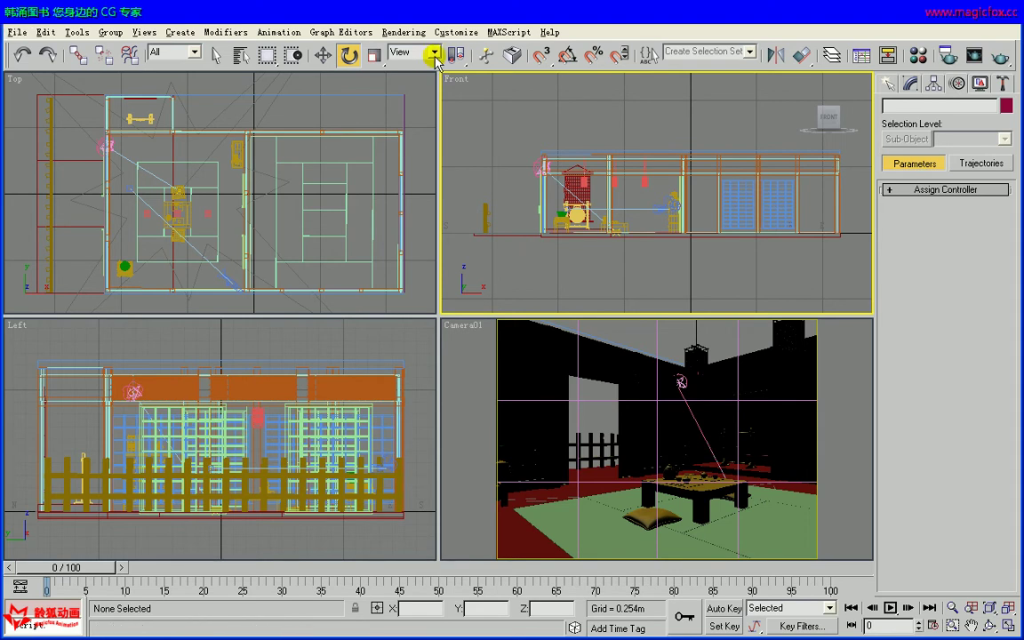
# Limit the selection filter to Geometry and select the whole building with its furnishings in the Front view.
pyautogui.click(193, 53)
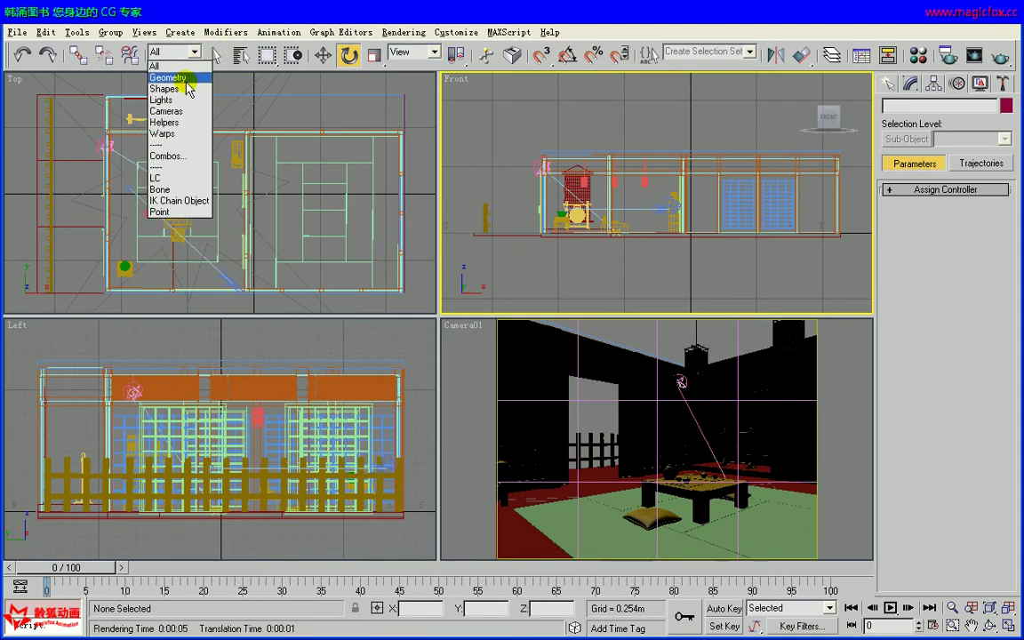
pyautogui.click(165, 64)
pyautogui.moveTo(457, 130); pyautogui.dragTo(850, 255)
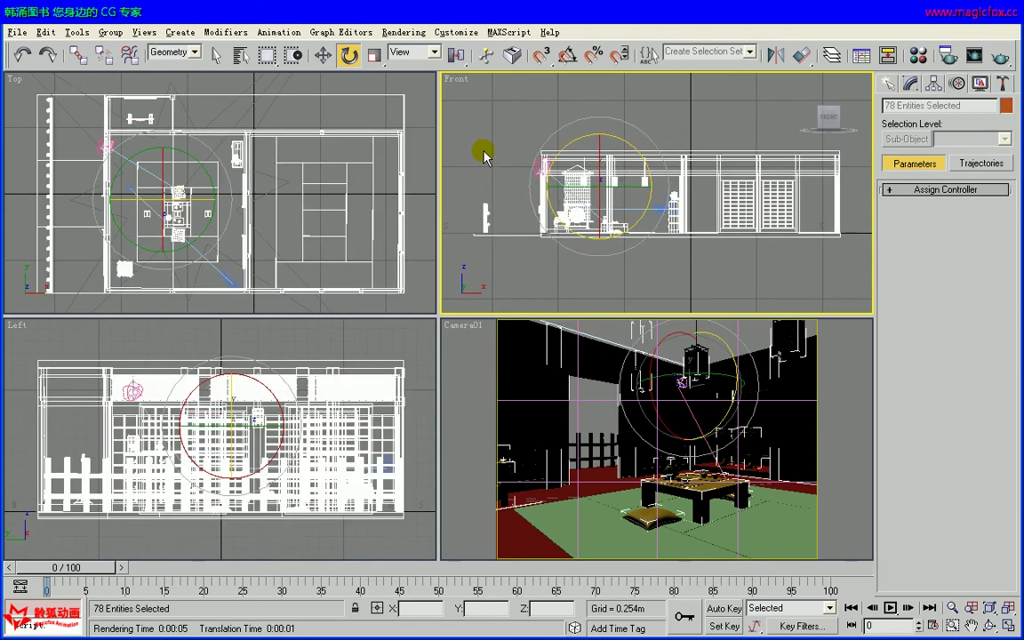
# Change the first sample material to Arch & Design (mi) and apply the Matte Finish template to it.
pyautogui.click(918, 55)
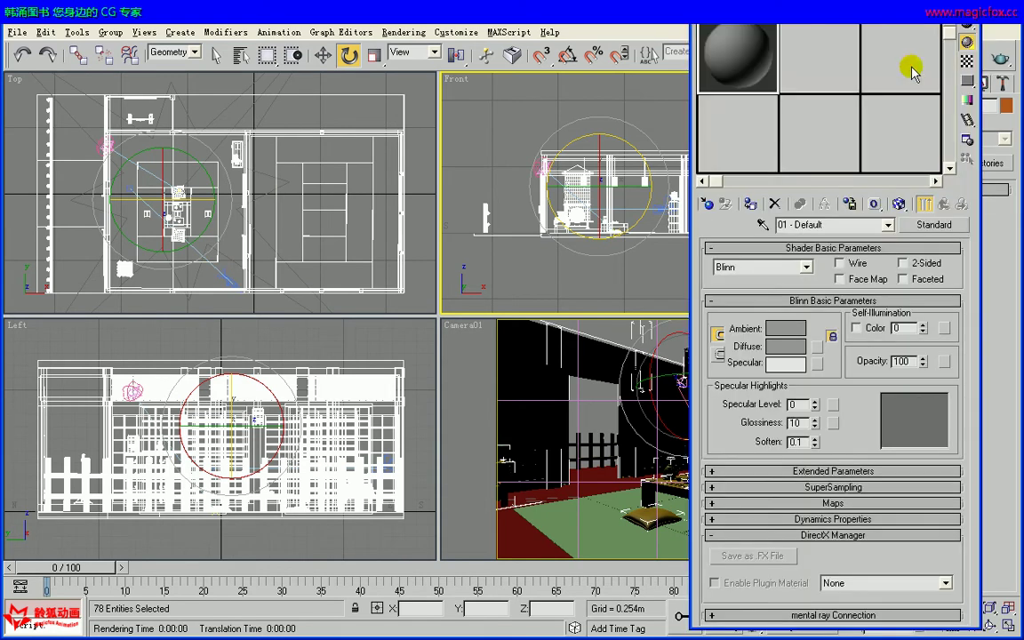
pyautogui.moveTo(849, 5); pyautogui.dragTo(165, 90)
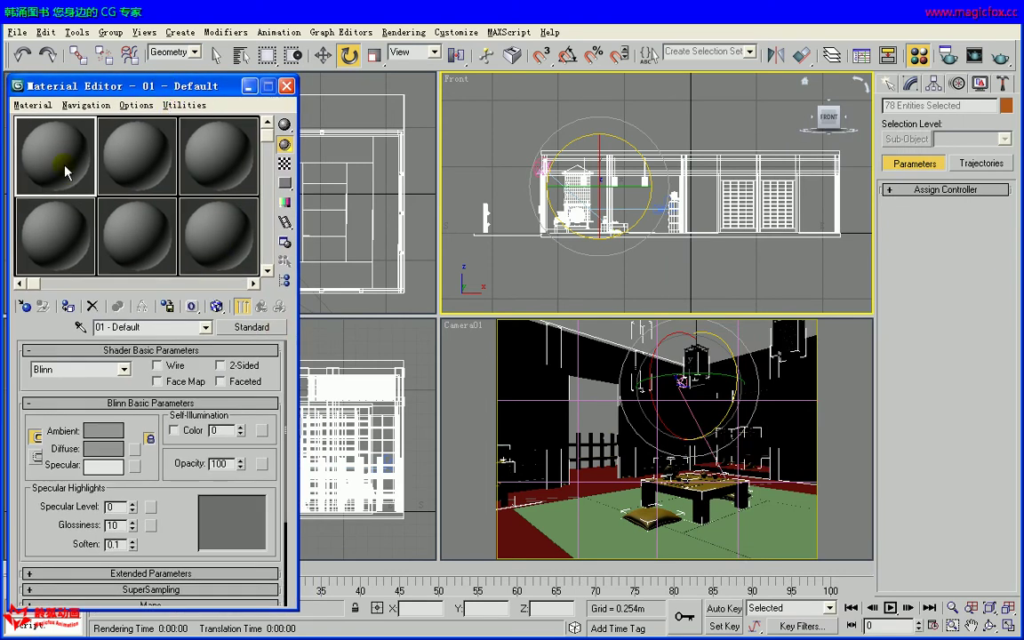
pyautogui.click(253, 326)
pyautogui.click(613, 156)
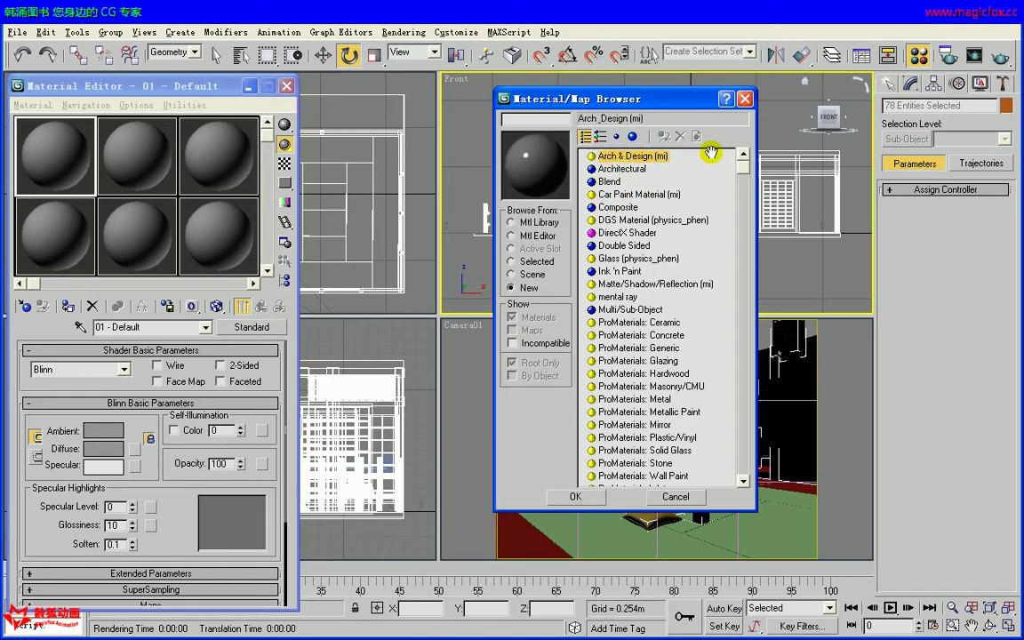
pyautogui.click(560, 495)
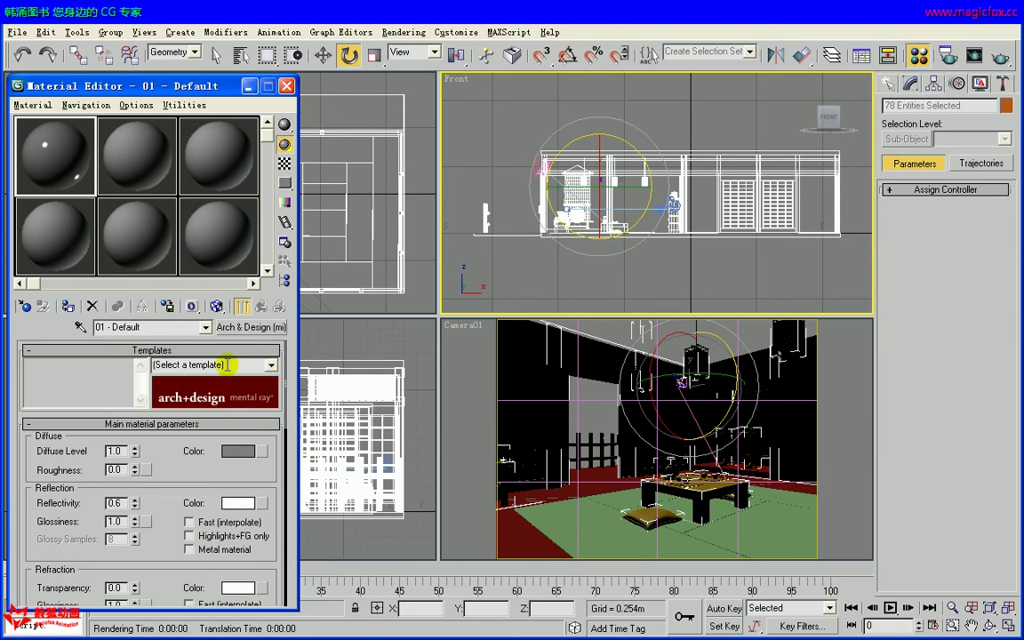
pyautogui.click(270, 364)
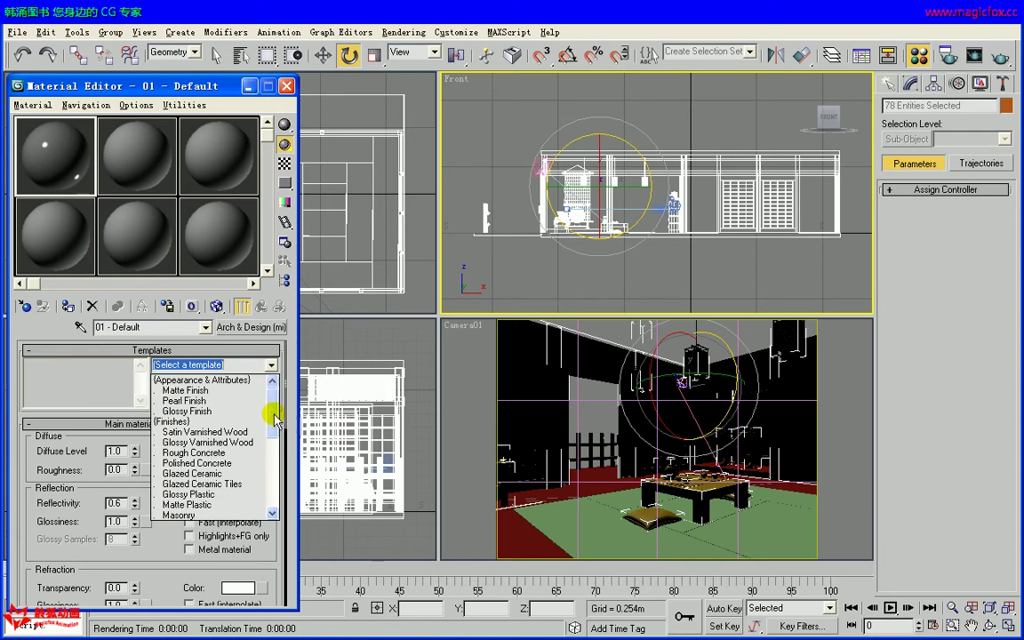
pyautogui.click(229, 391)
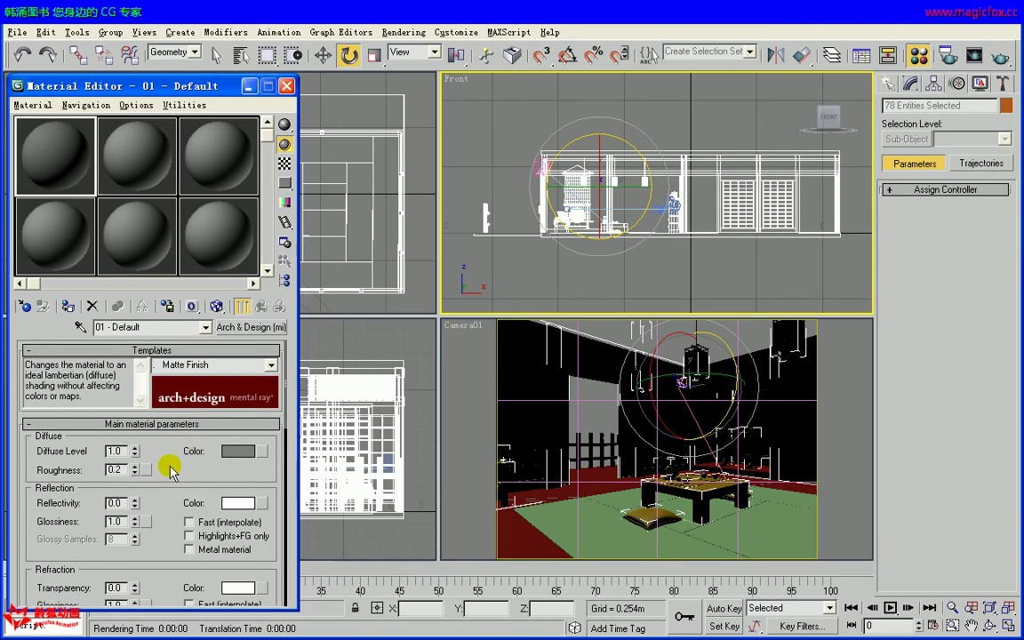
# Set the diffuse color value of the first material to 0.85, a light neutral grey.
pyautogui.click(238, 451)
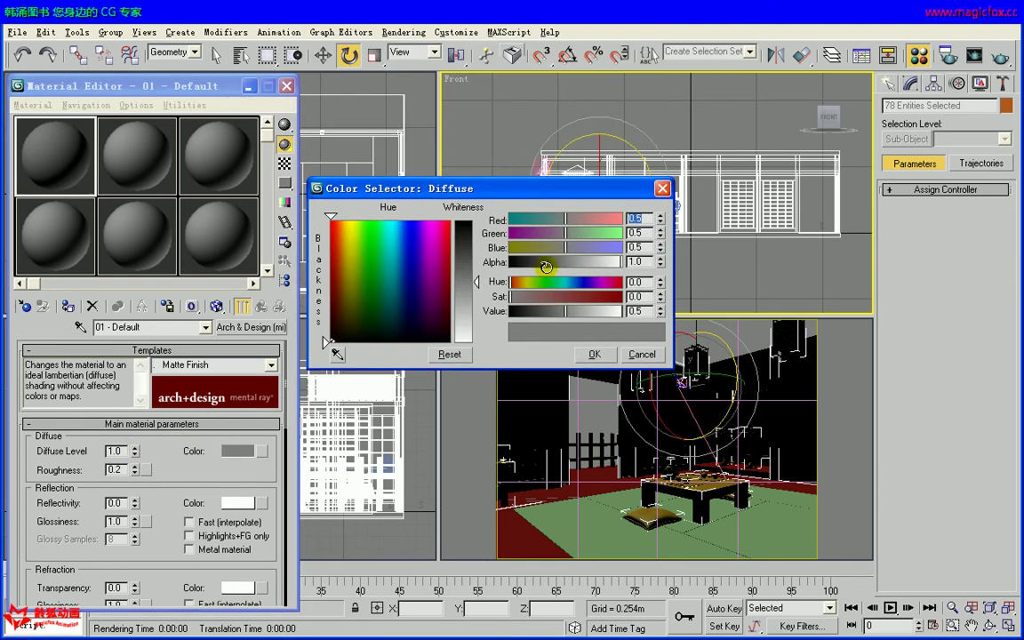
pyautogui.click(612, 311)
pyautogui.moveTo(612, 313); pyautogui.dragTo(615, 320)
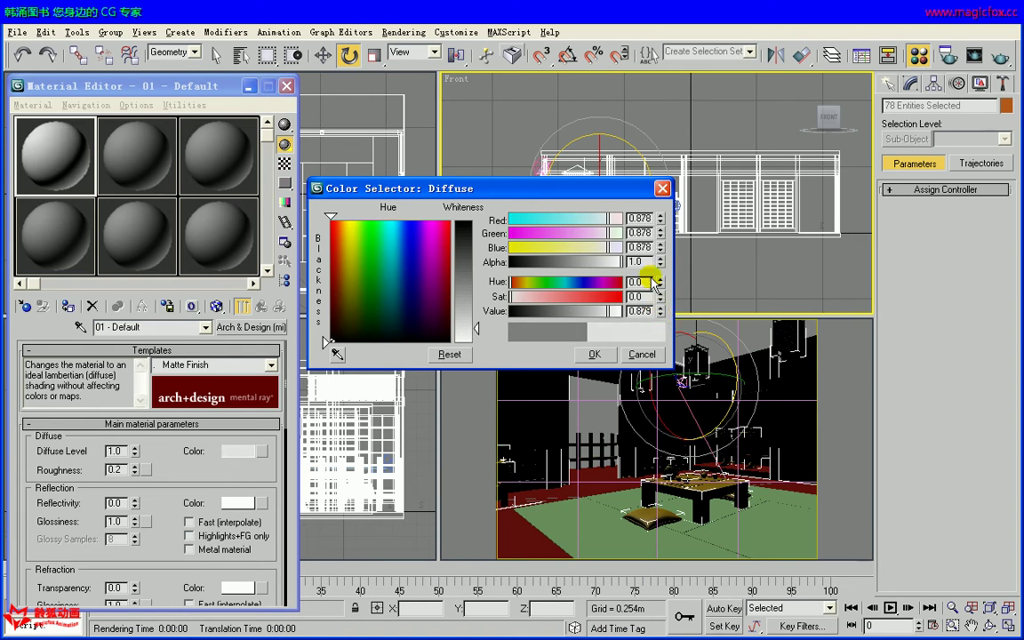
pyautogui.click(646, 313)
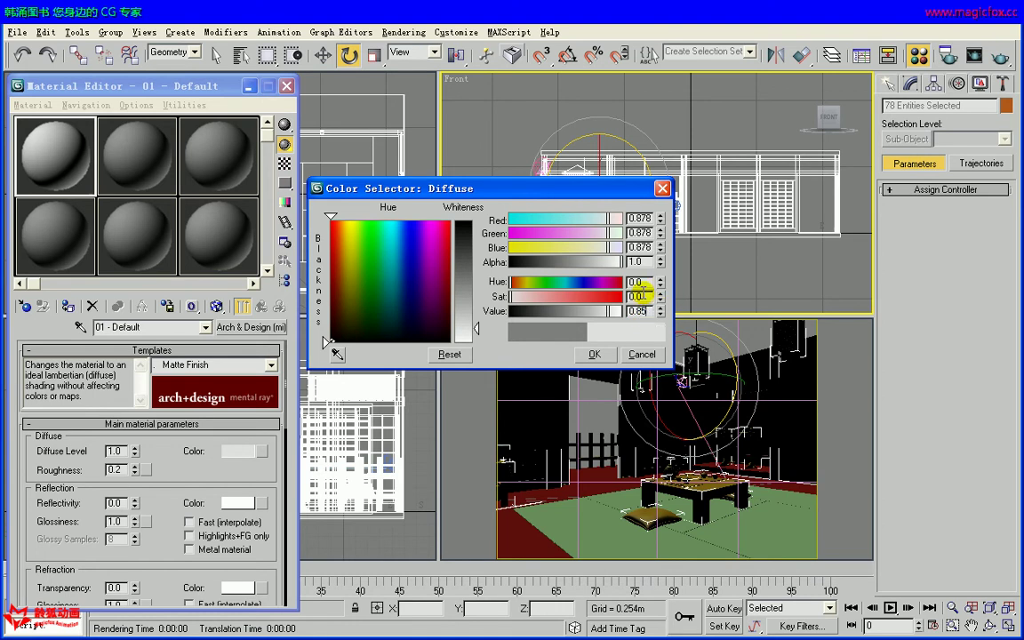
pyautogui.click(604, 355)
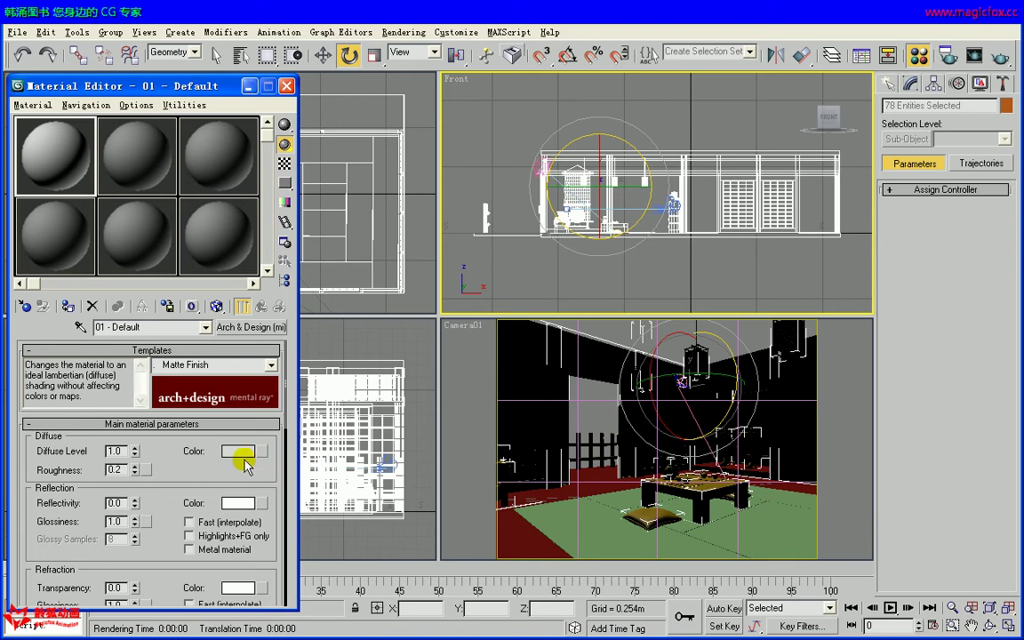
pyautogui.click(242, 451)
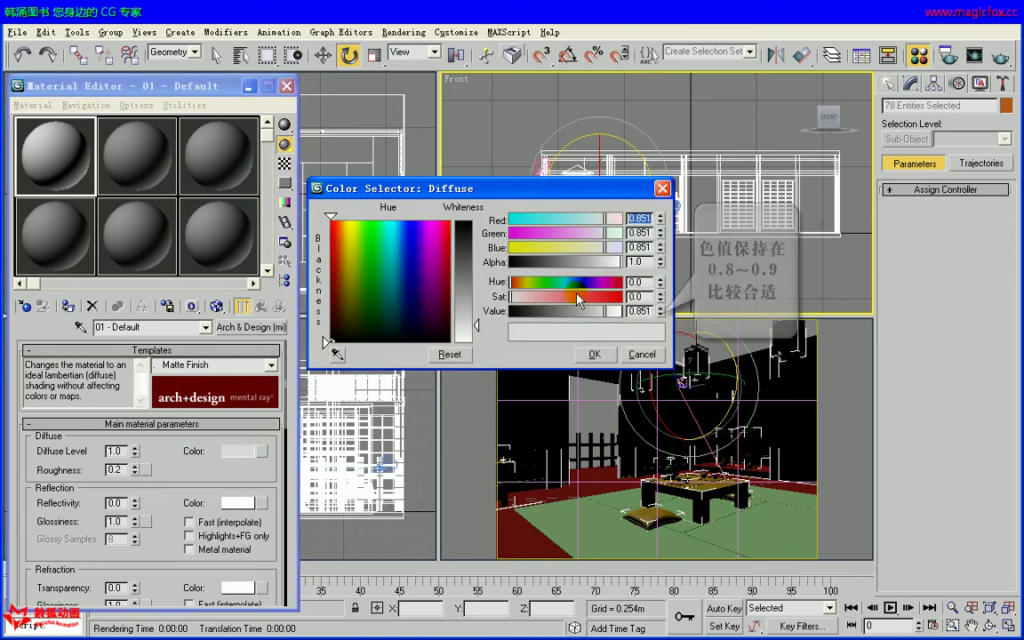
pyautogui.click(586, 360)
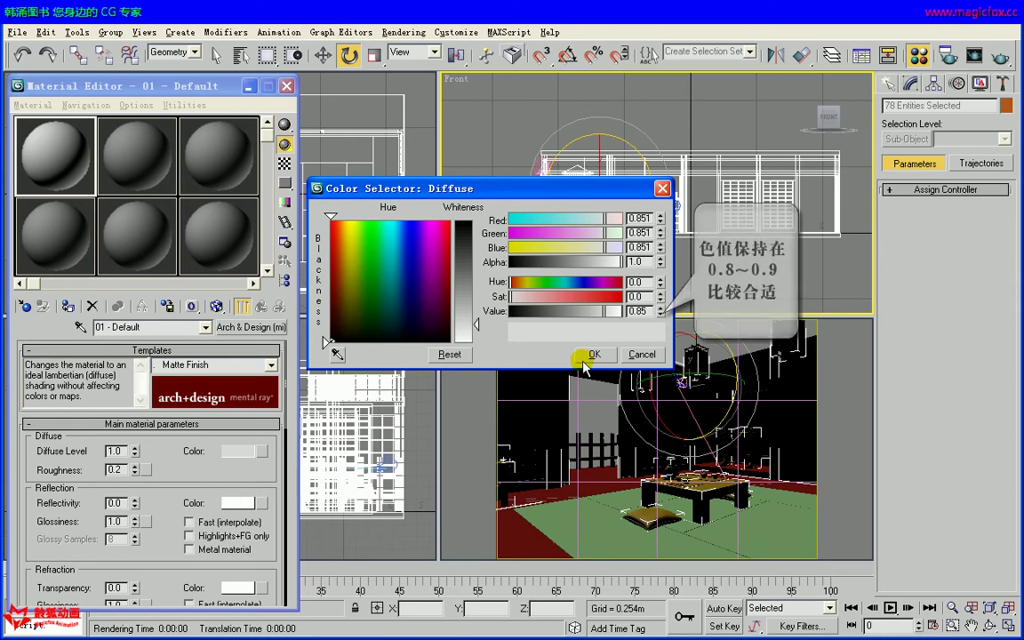
pyautogui.click(585, 356)
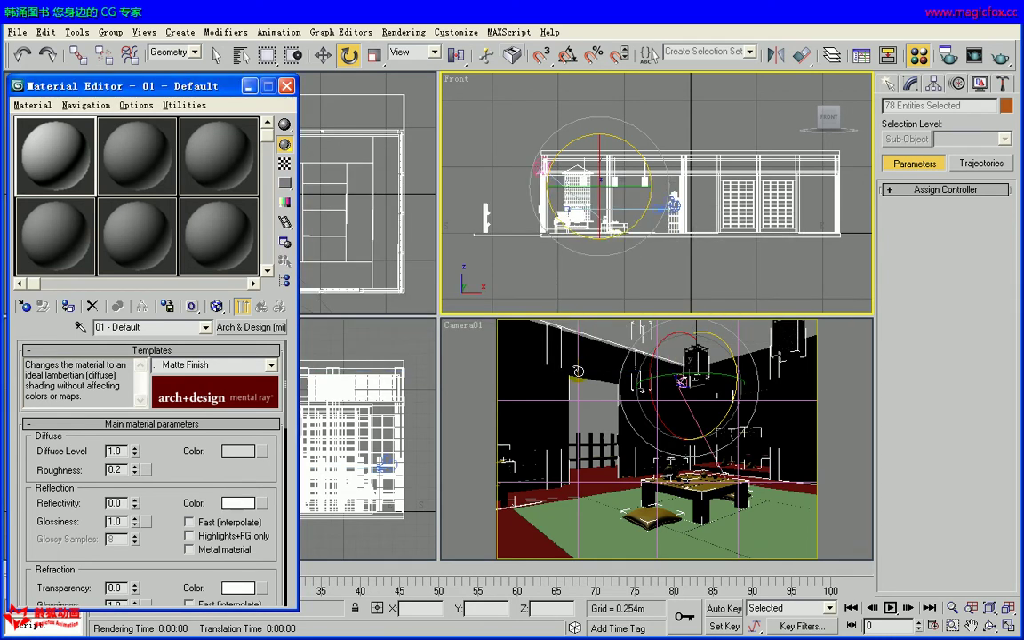
# Assign the matte material to the selected building and furnishings, then minimize the Material Editor.
pyautogui.press('alt')
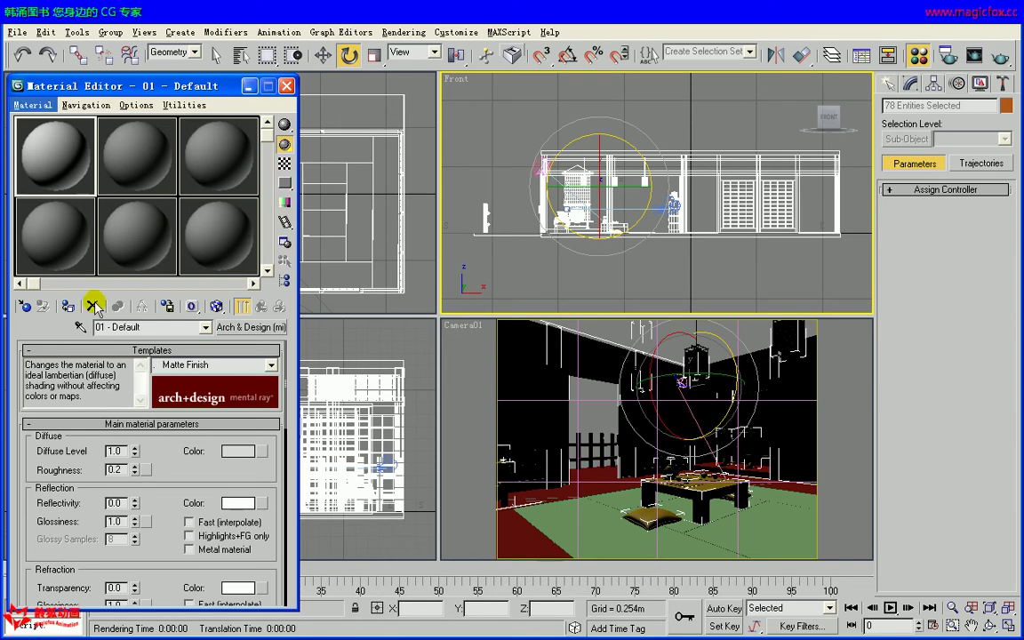
pyautogui.click(68, 306)
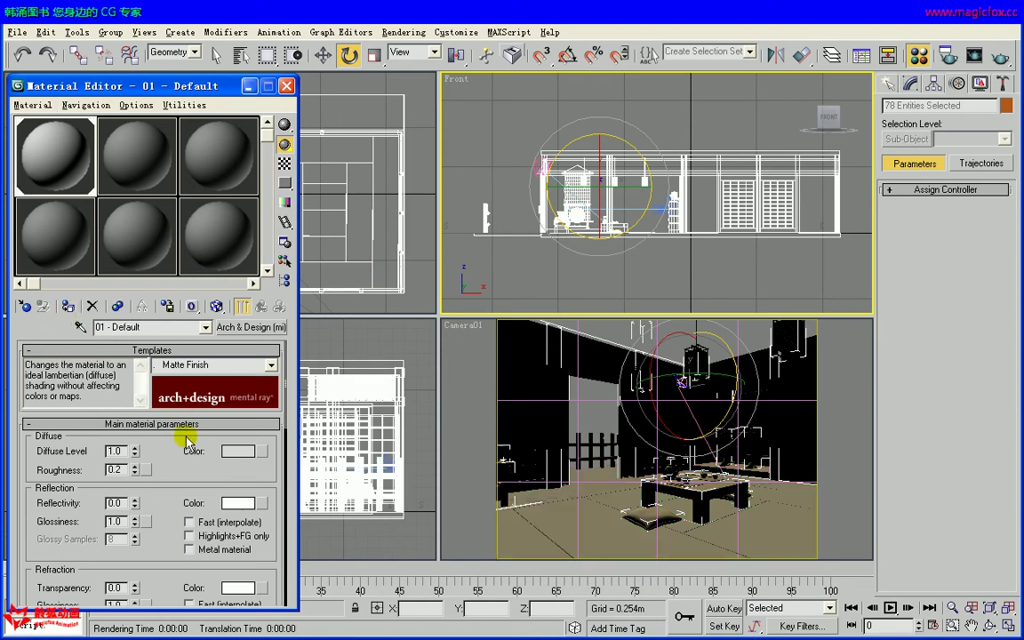
pyautogui.moveTo(163, 523); pyautogui.dragTo(158, 480)
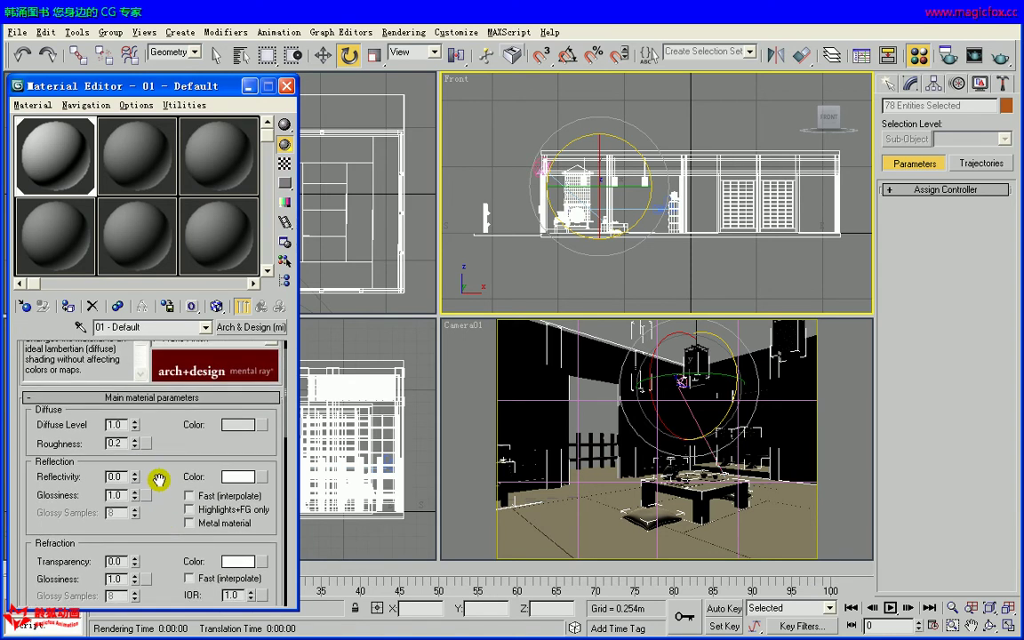
pyautogui.click(253, 87)
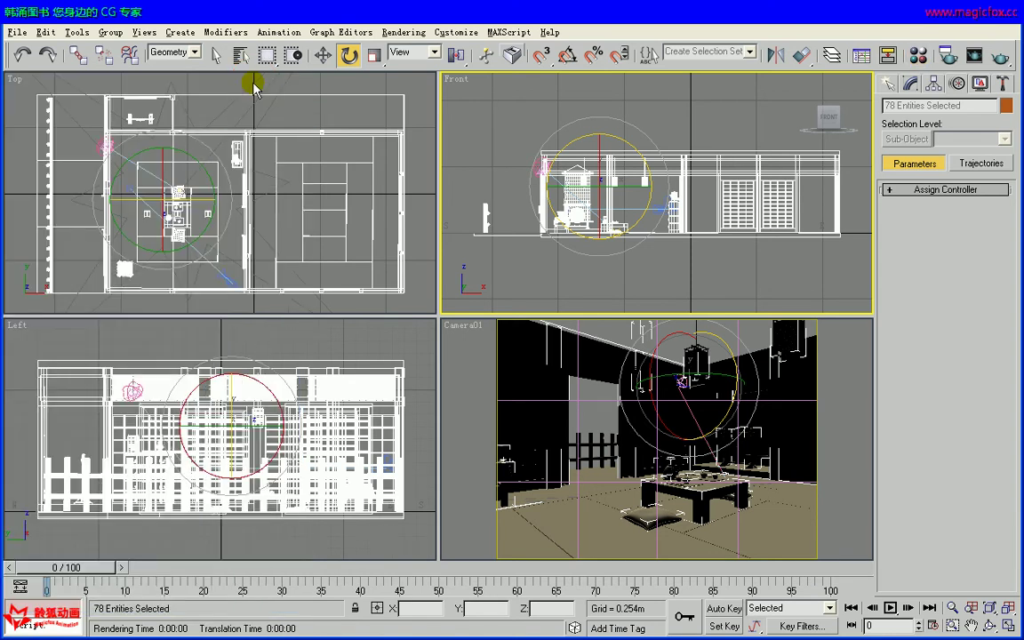
# Hide all scene layers from building to window, leaving only the default layer shown.
pyautogui.click(832, 55)
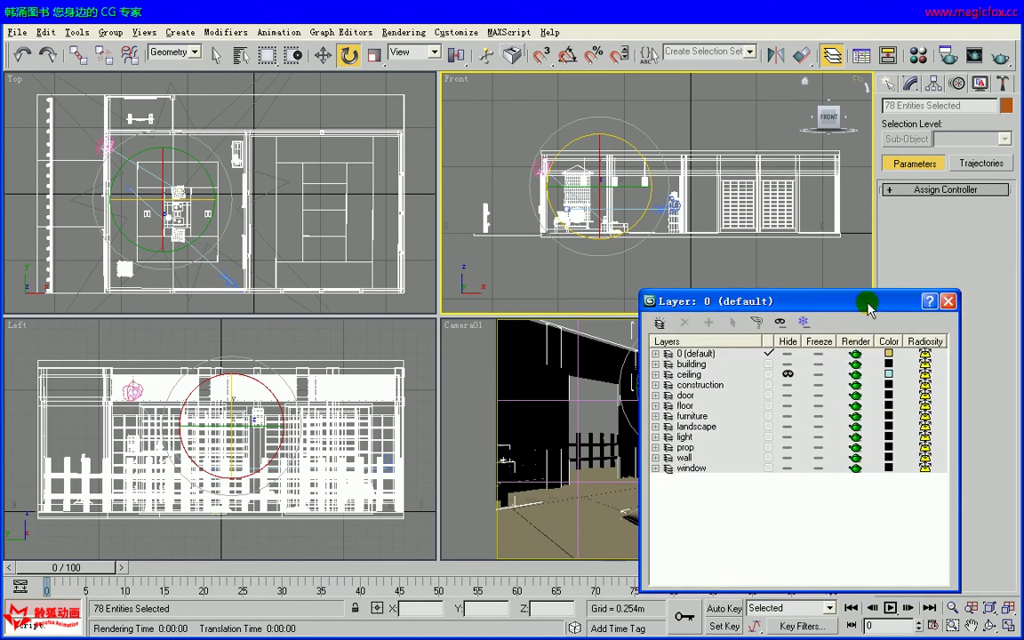
pyautogui.moveTo(801, 290); pyautogui.dragTo(804, 285)
pyautogui.click(628, 344)
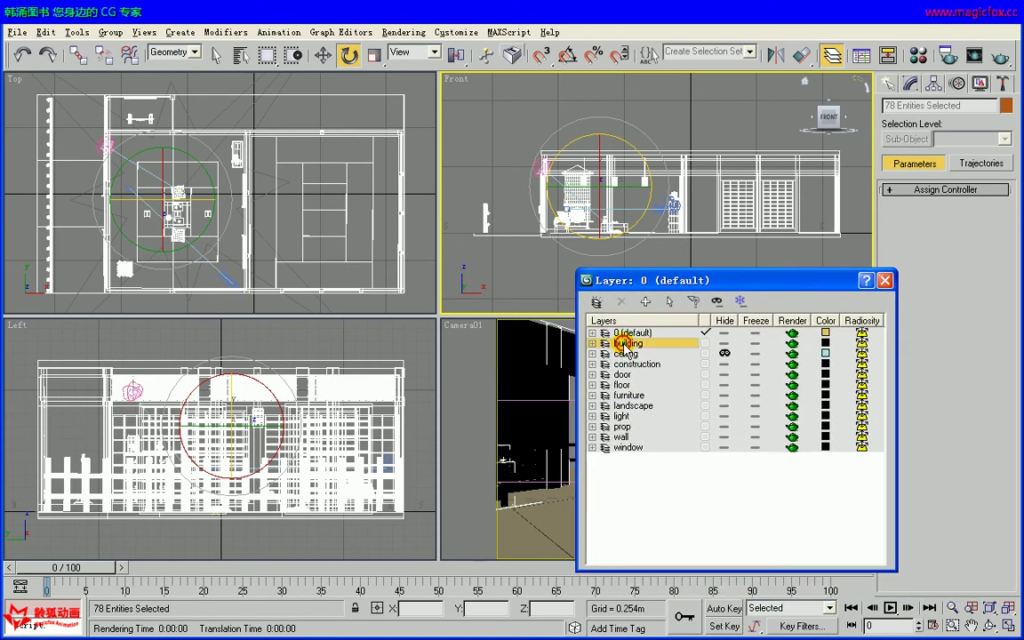
pyautogui.keyDown('shift'); pyautogui.click(627, 447); pyautogui.keyUp('shift')
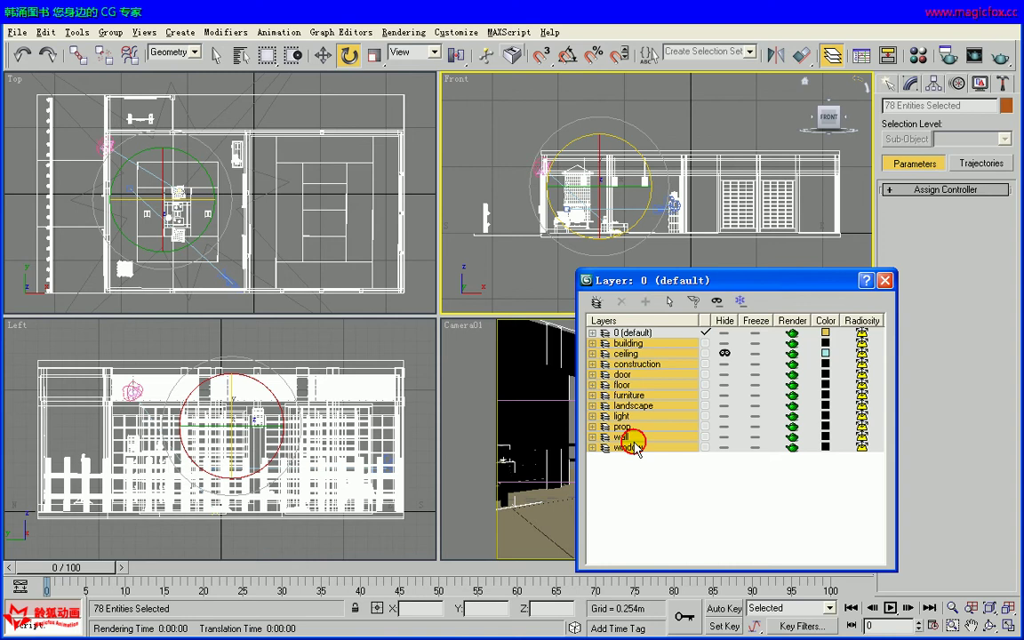
pyautogui.click(724, 447)
pyautogui.click(700, 484)
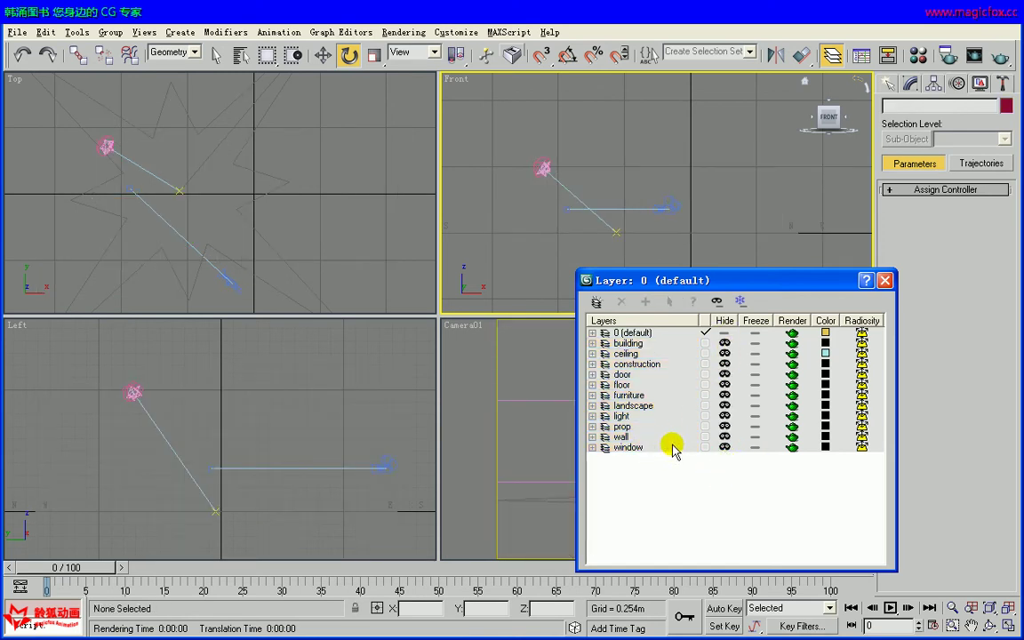
# Unhide the window and door layers and select all their objects in the Front view.
pyautogui.click(724, 447)
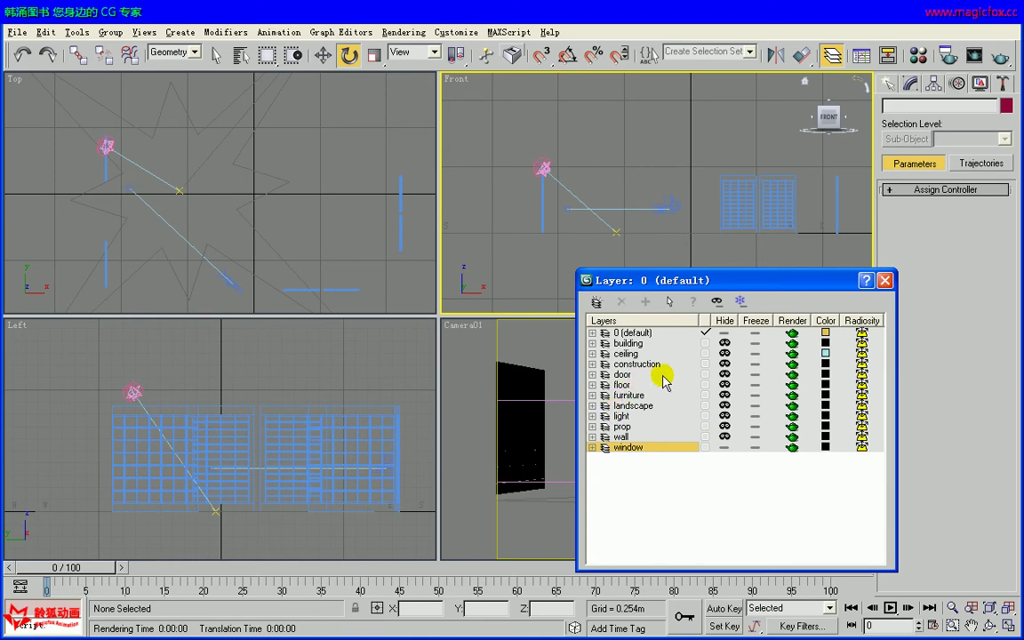
pyautogui.click(726, 376)
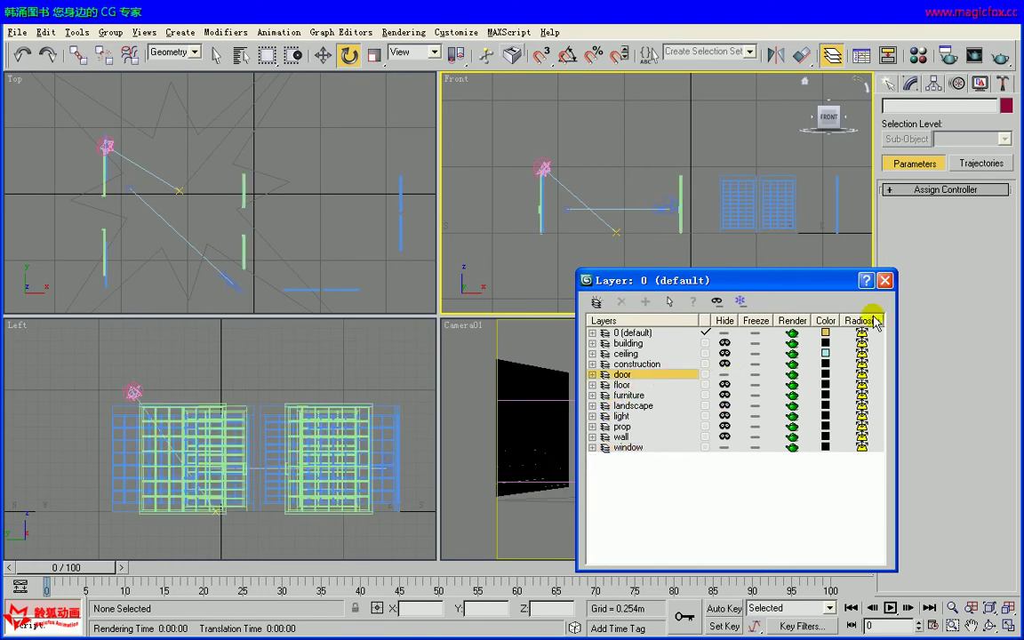
pyautogui.click(884, 280)
pyautogui.moveTo(500, 123); pyautogui.dragTo(844, 294)
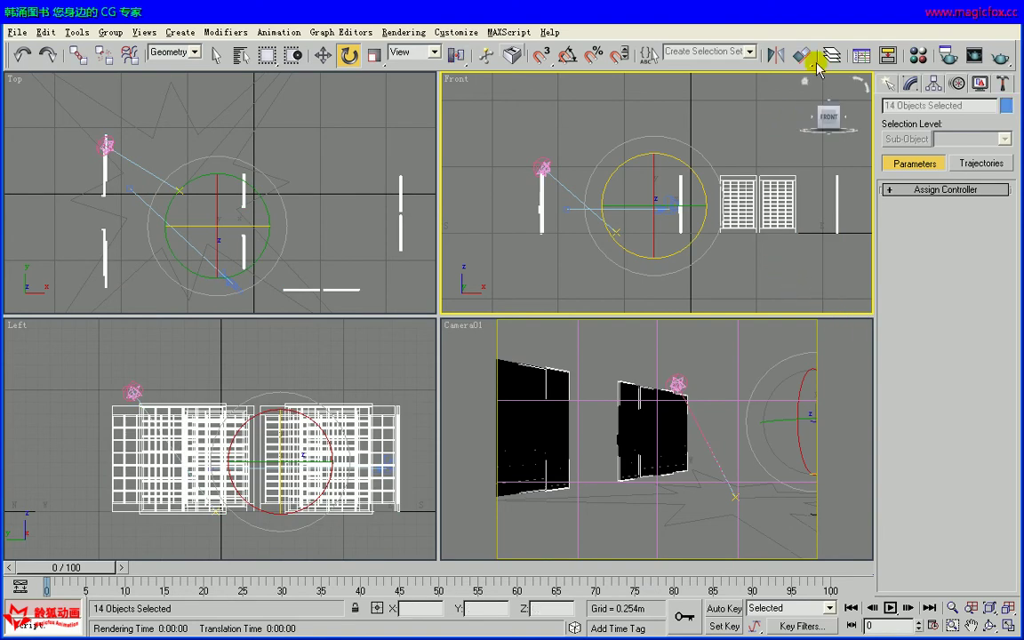
# Change the second sample material to Multi/Sub-Object, keeping the old material as a sub-material.
pyautogui.click(916, 56)
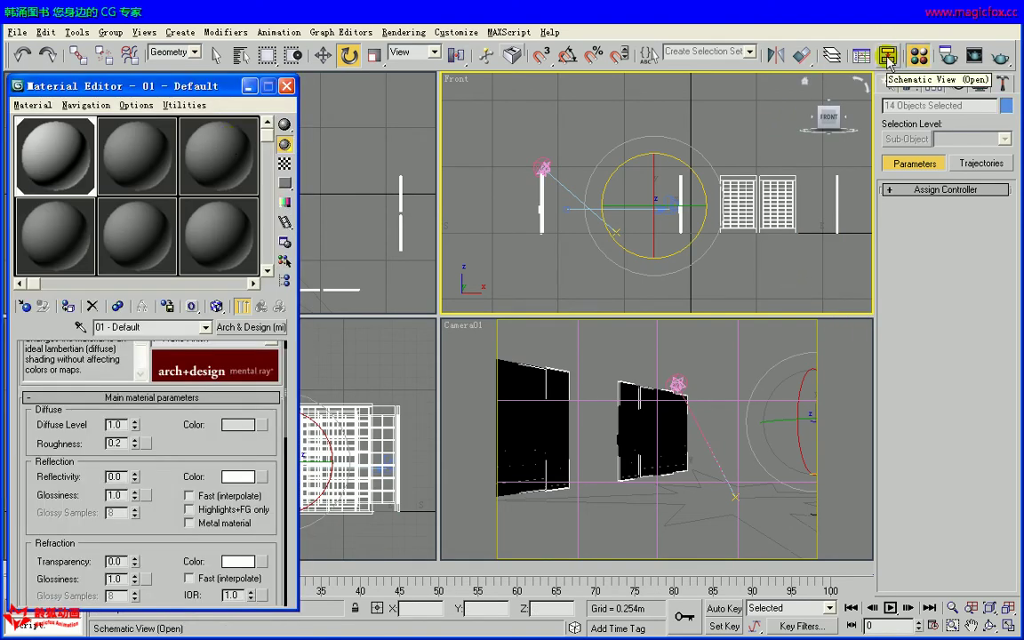
pyautogui.click(140, 157)
pyautogui.click(256, 327)
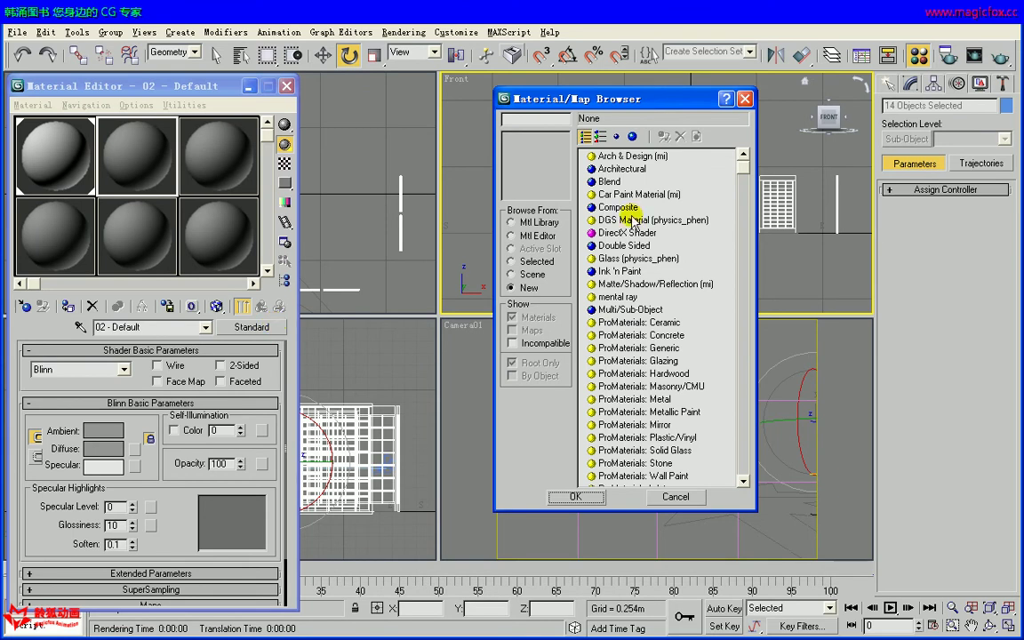
pyautogui.click(632, 310)
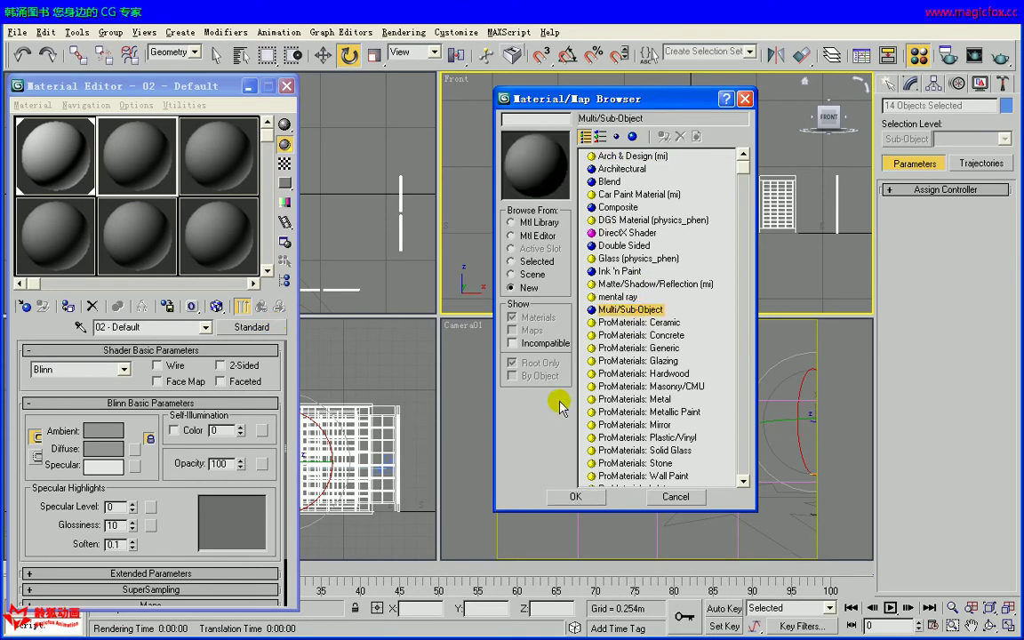
pyautogui.click(560, 497)
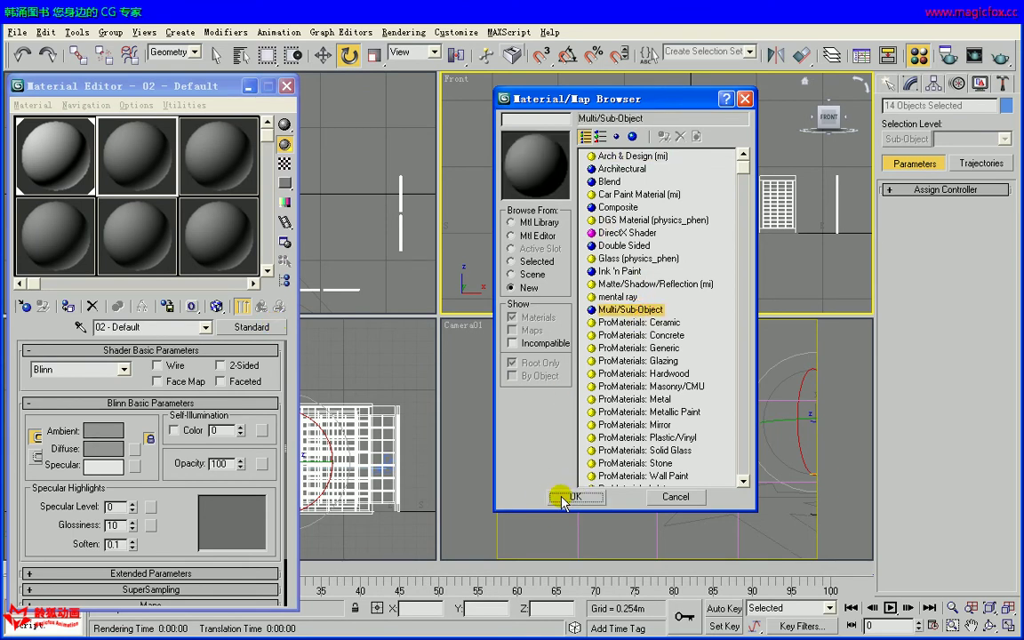
pyautogui.click(132, 385)
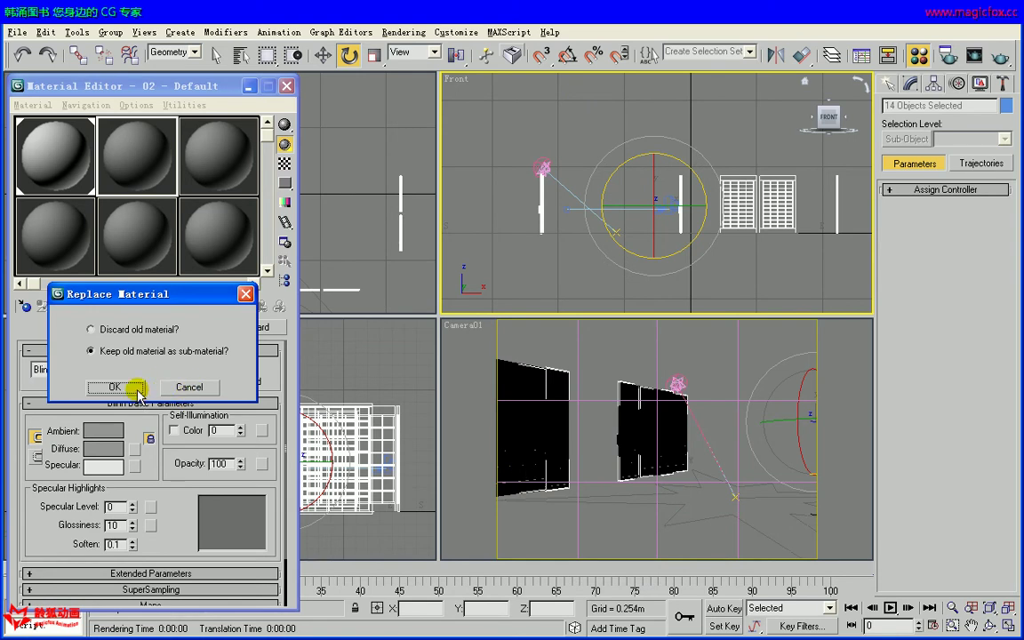
# Set the number of sub-materials to 5 and assign the Multi/Sub-Object material to the selected doors and windows.
pyautogui.click(86, 374)
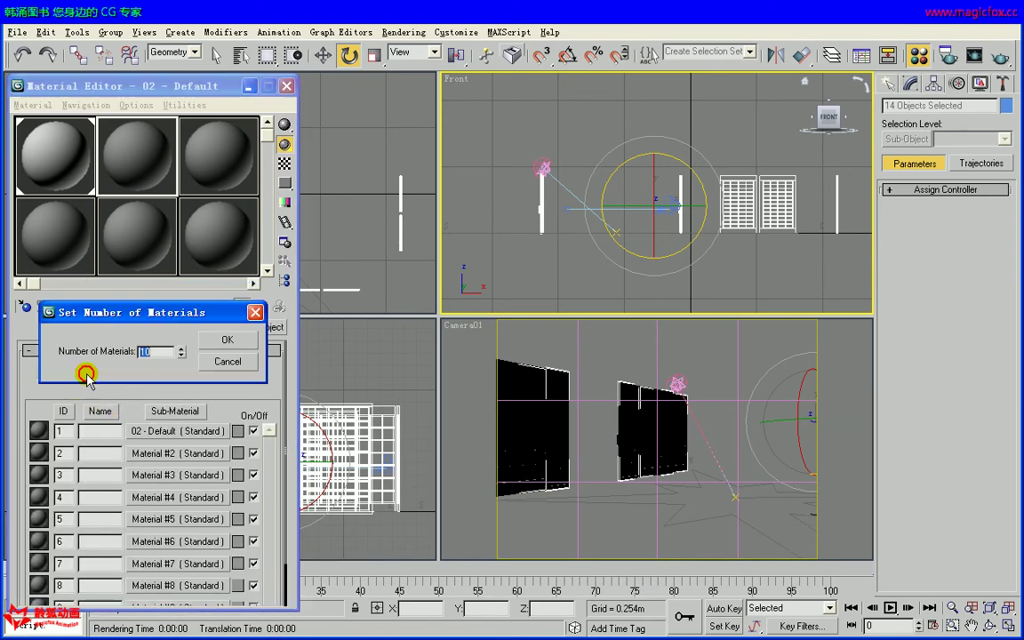
pyautogui.write('5')
pyautogui.click(228, 339)
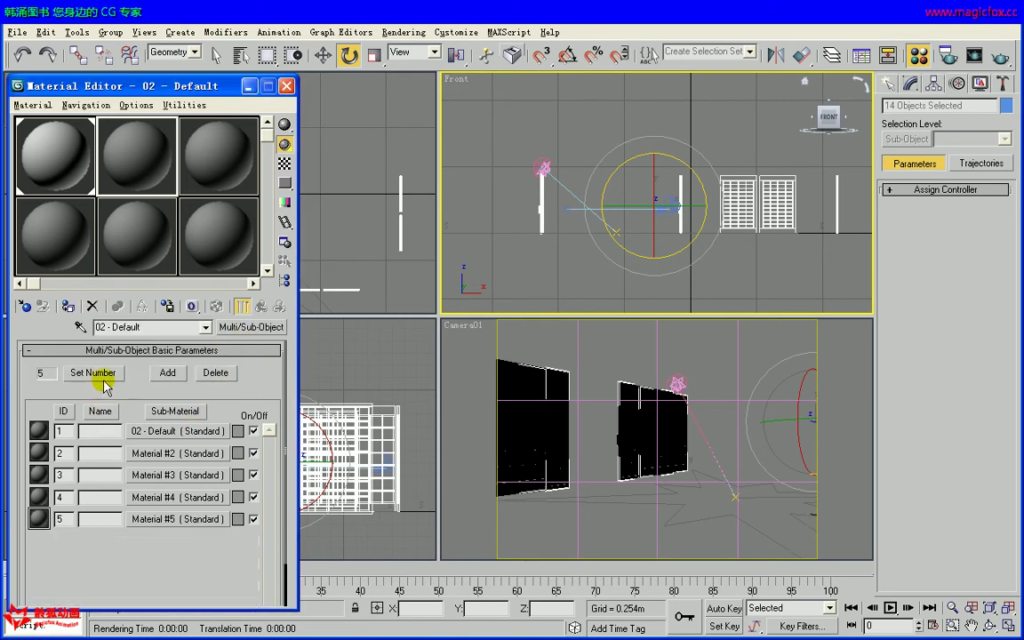
pyautogui.click(67, 306)
# Place the matte material from the first sample as an instance in sub-materials 1, 2, 4 and 5.
pyautogui.moveTo(41, 155); pyautogui.dragTo(166, 435)
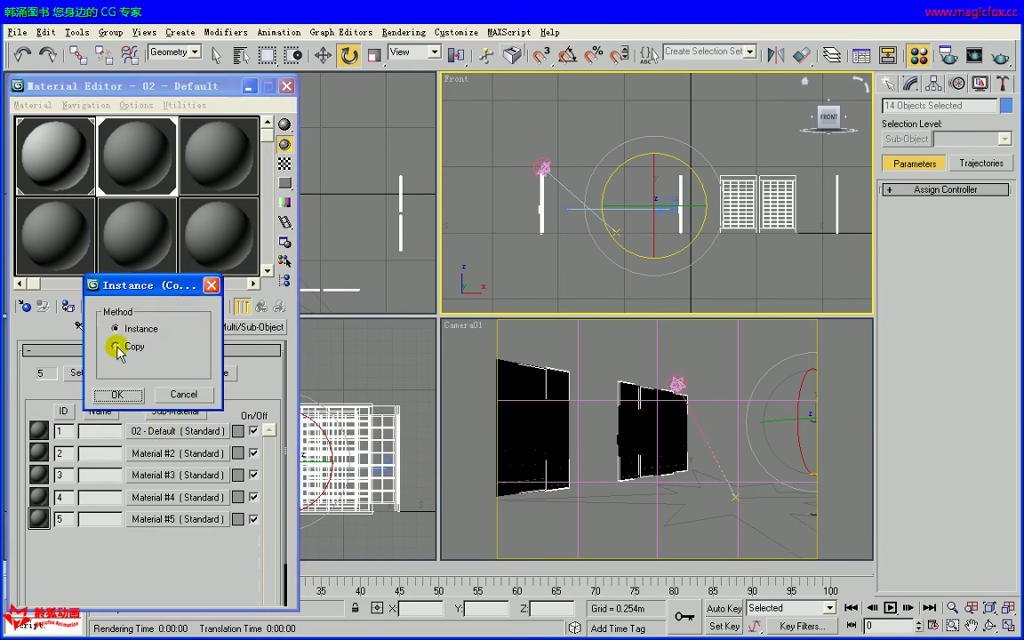
pyautogui.click(121, 395)
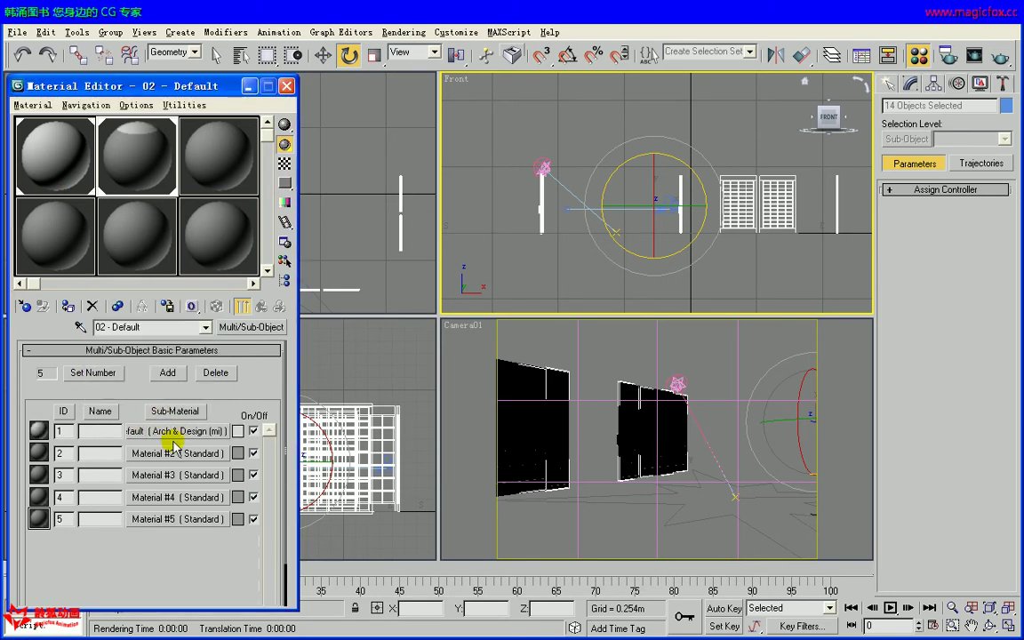
pyautogui.moveTo(172, 456); pyautogui.dragTo(172, 494)
pyautogui.click(124, 394)
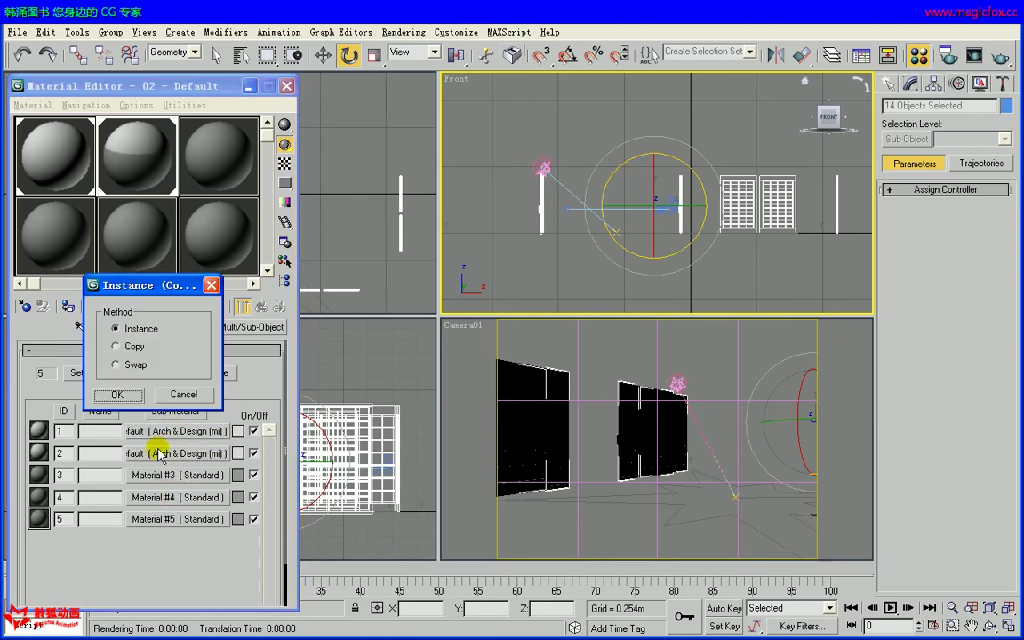
pyautogui.click(119, 393)
pyautogui.moveTo(138, 436); pyautogui.dragTo(169, 522)
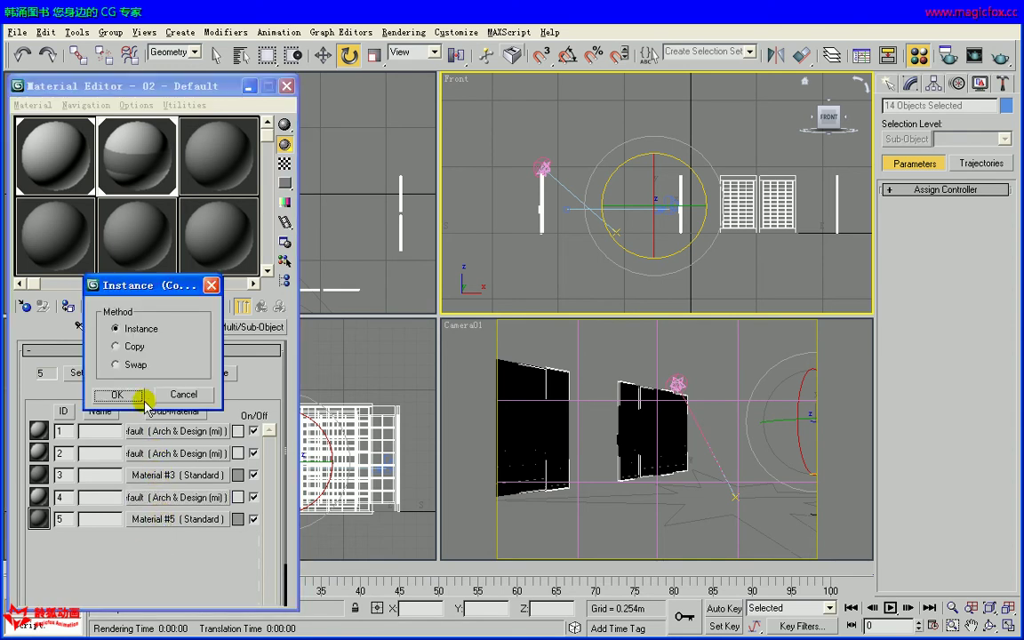
pyautogui.click(119, 395)
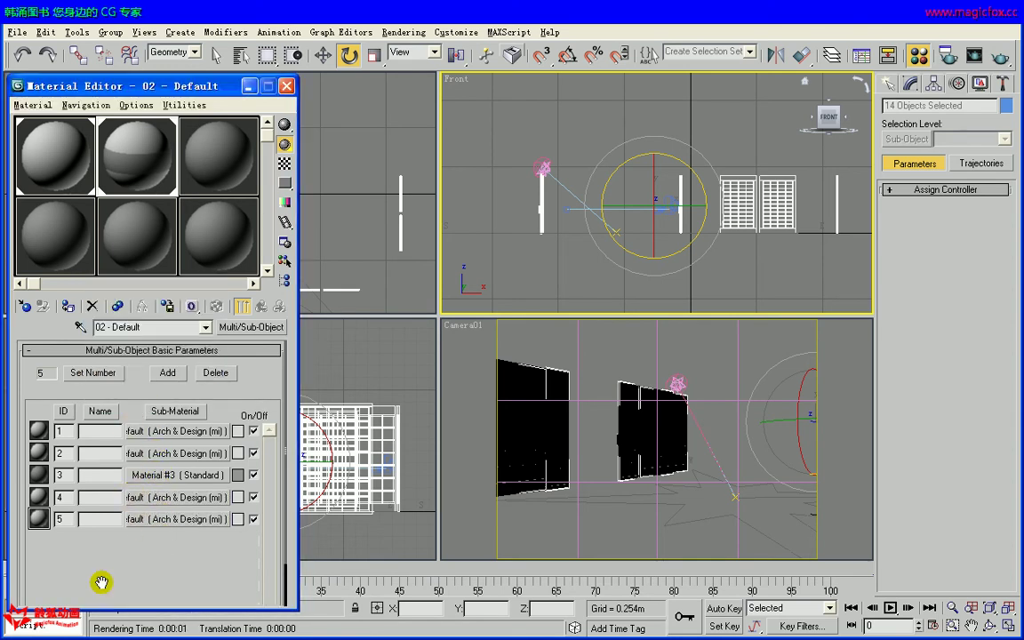
# Change sub-material 3 of the Multi/Sub-Object material from Standard to Arch & Design (mi).
pyautogui.press('alt')
pyautogui.moveTo(203, 477); pyautogui.dragTo(205, 471)
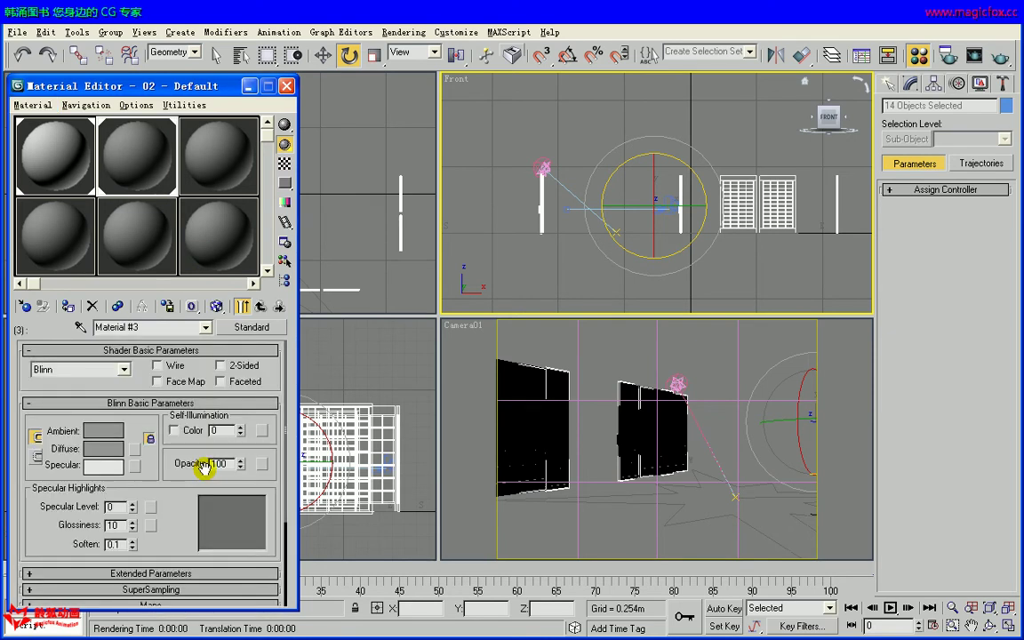
pyautogui.click(252, 328)
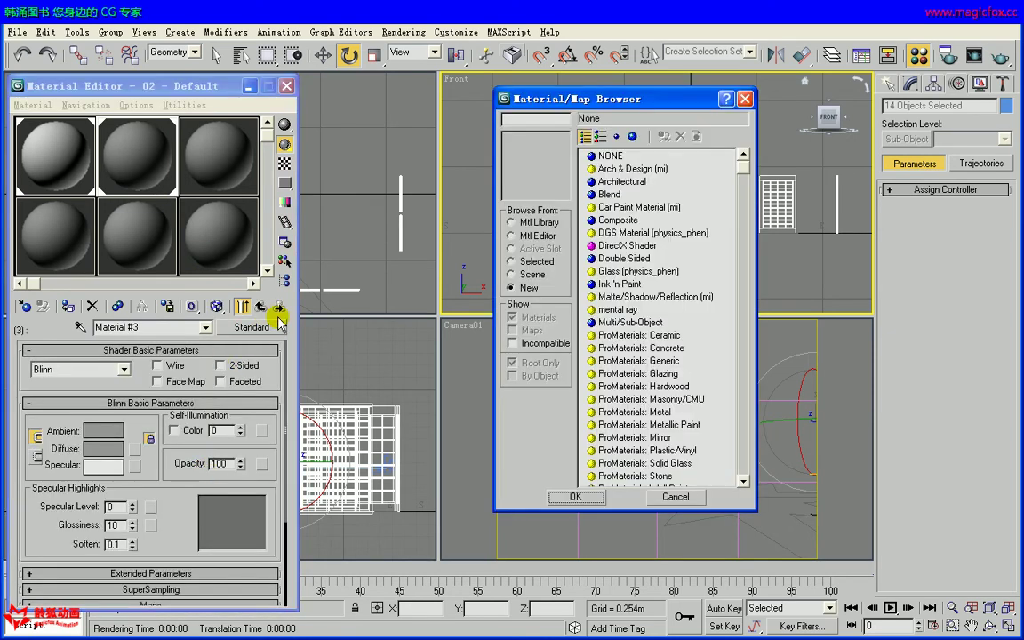
pyautogui.click(627, 168)
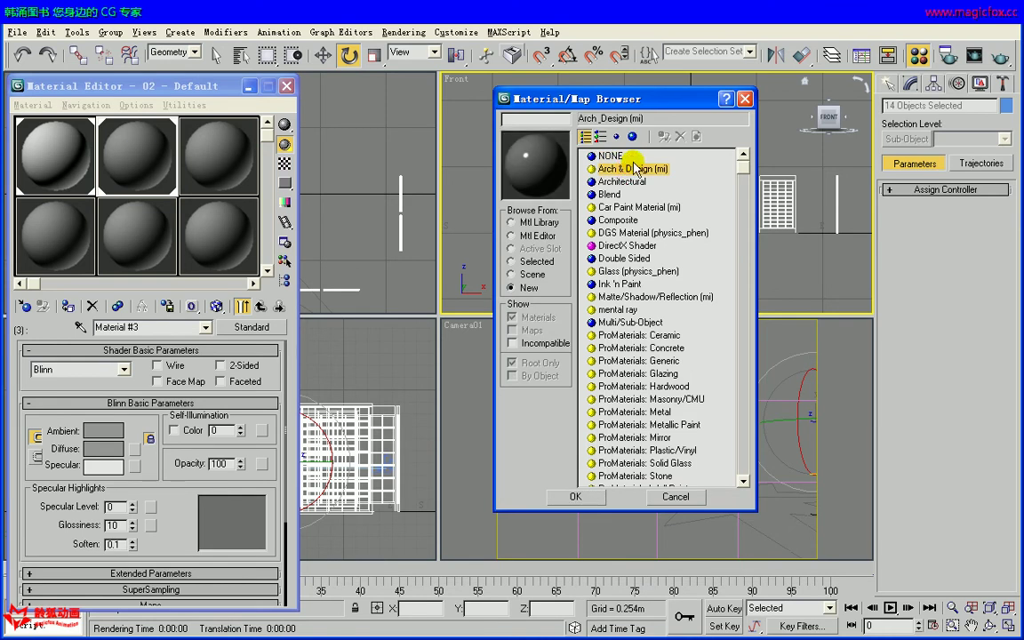
pyautogui.click(578, 496)
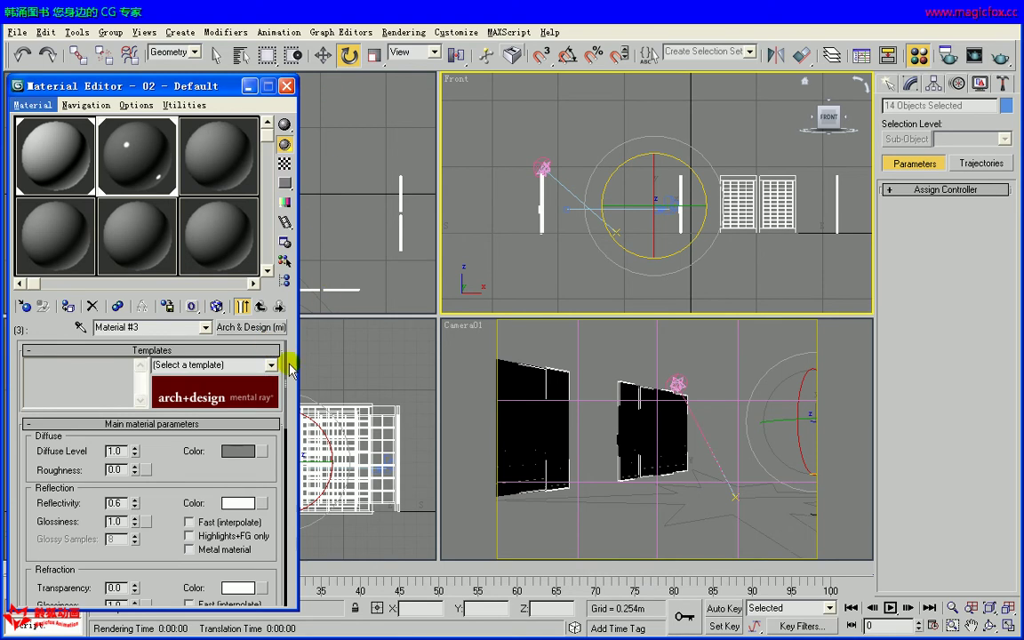
# Apply the opalescent Translucent Plastic Film template to sub-material 3 and show its sample enlarged on a checkered background.
pyautogui.click(272, 366)
pyautogui.moveTo(269, 416); pyautogui.dragTo(277, 466)
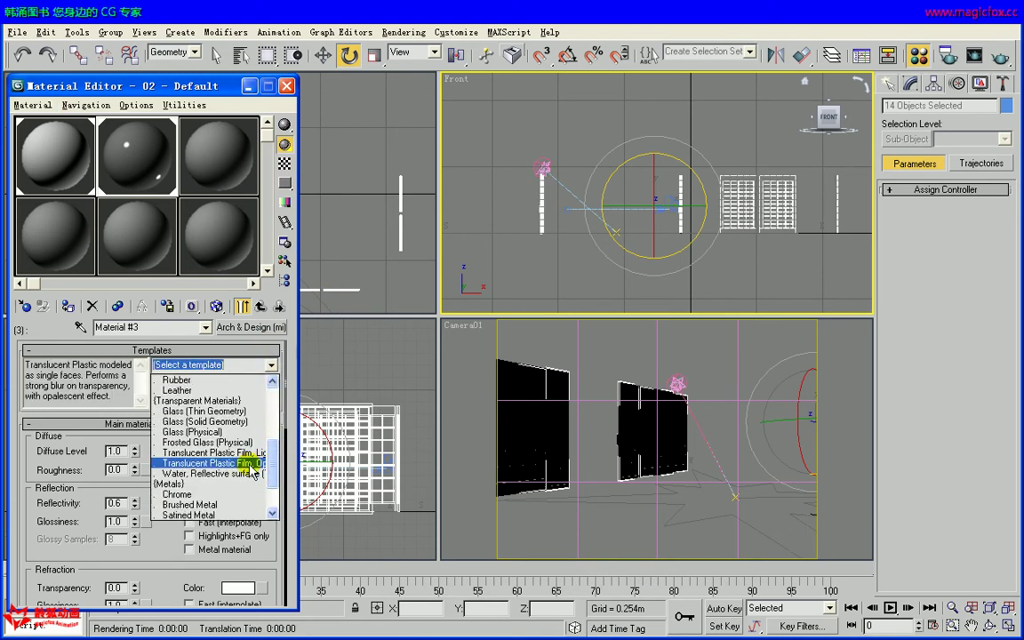
pyautogui.click(245, 463)
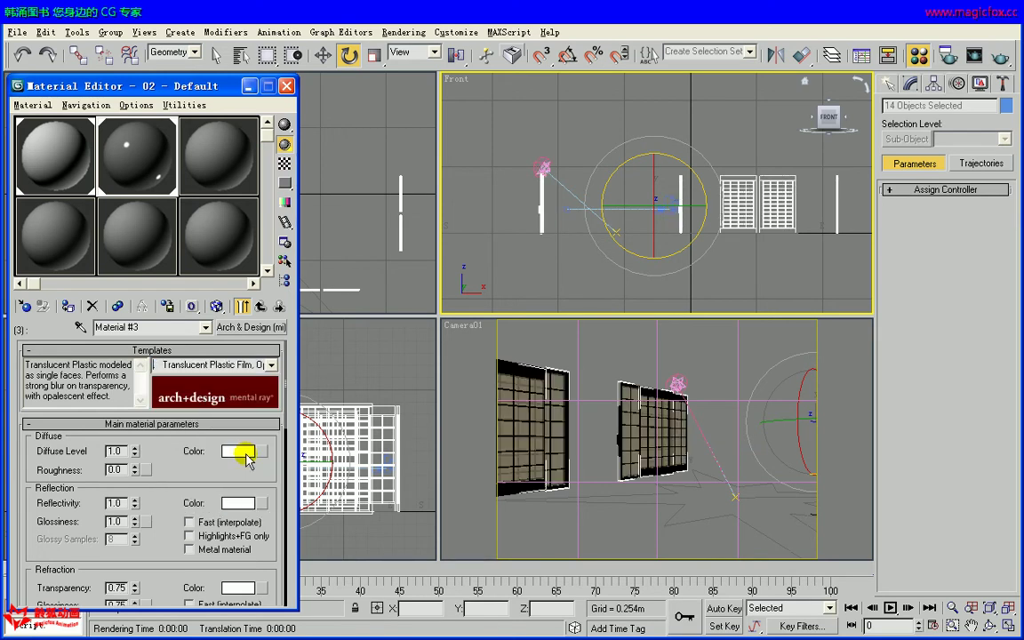
pyautogui.click(283, 167)
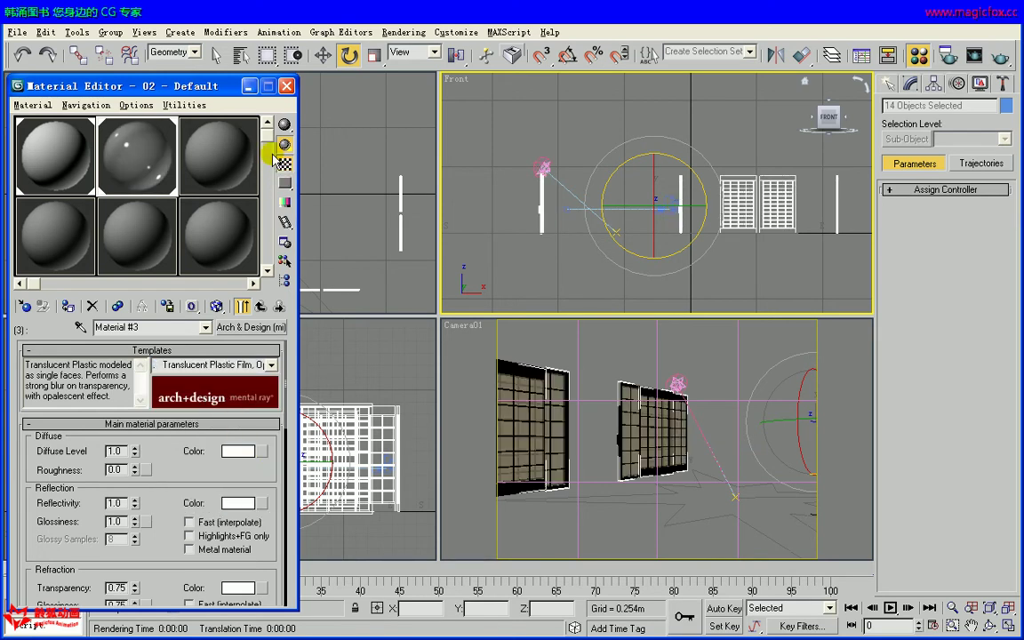
pyautogui.doubleClick(147, 171)
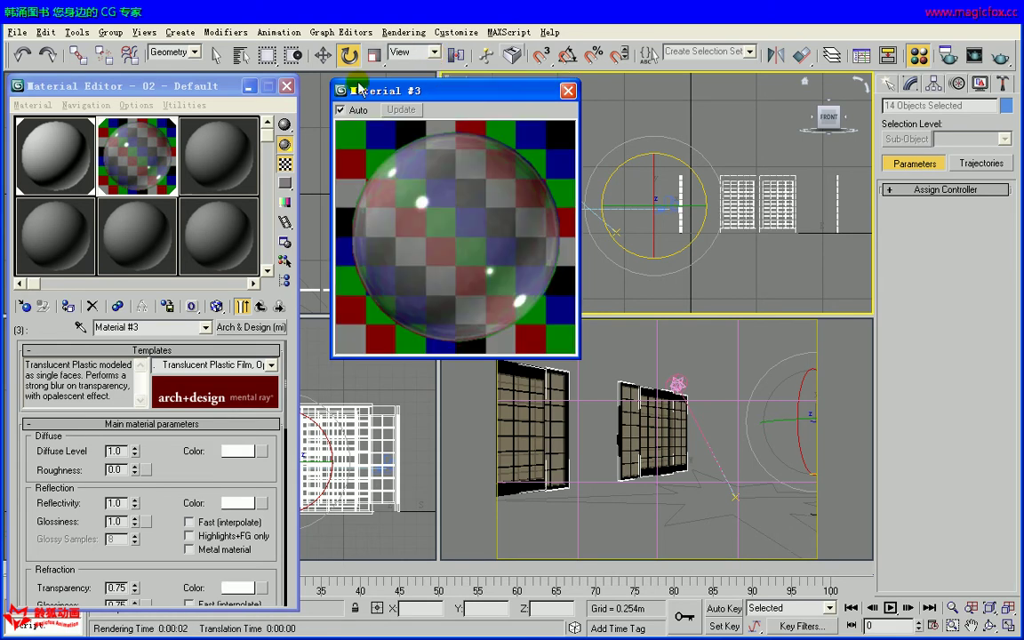
# Set the sub-material's translucency weight to 0.65 and its IOR to 1.01.
pyautogui.moveTo(160, 558); pyautogui.dragTo(162, 432)
pyautogui.write('0.4')
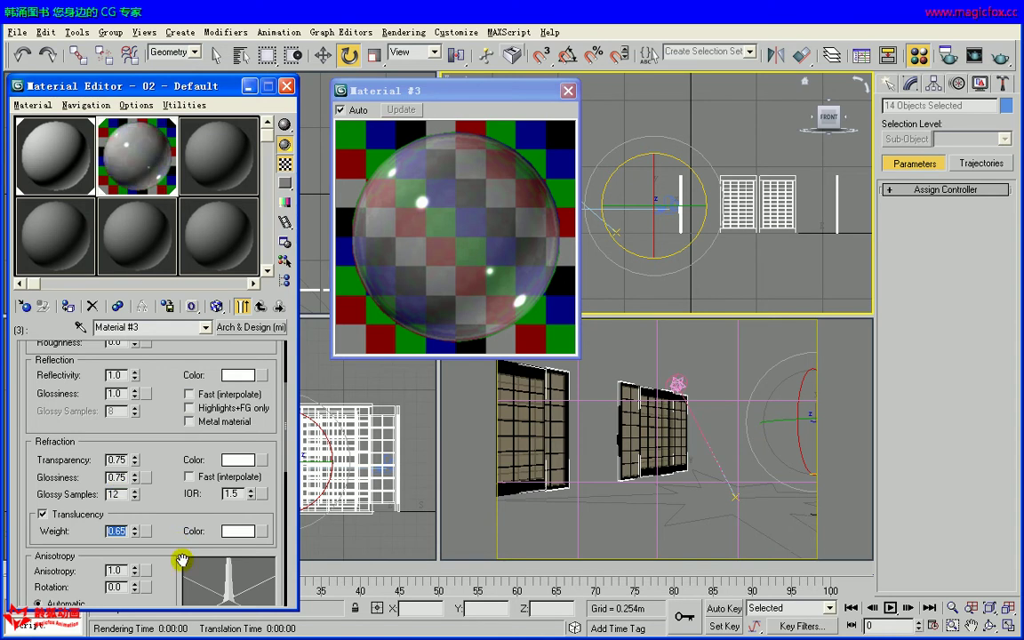
pyautogui.press('alt')
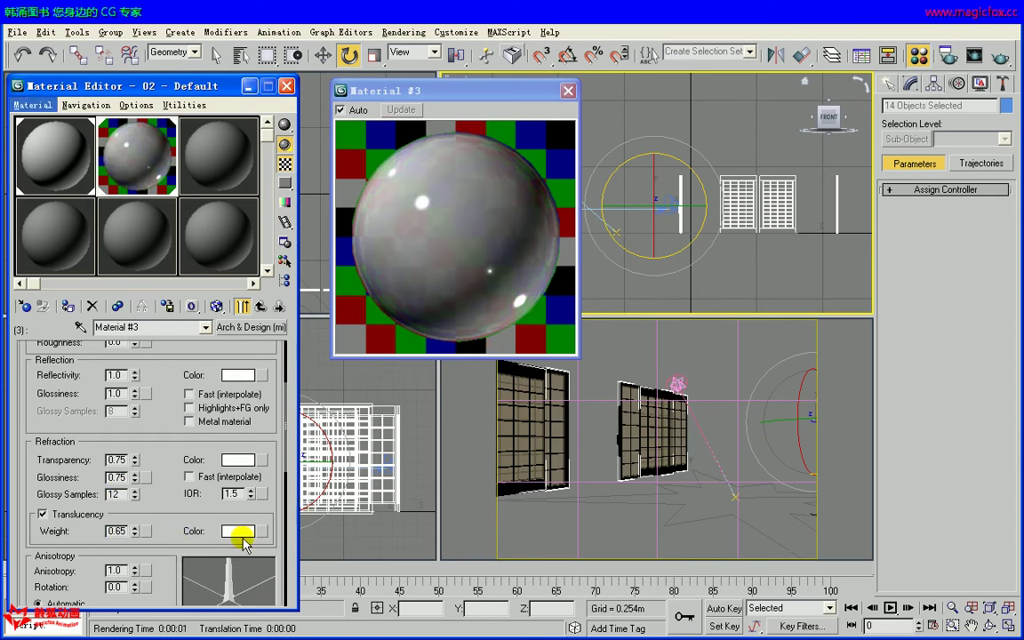
pyautogui.doubleClick(237, 494)
pyautogui.write('1.8')
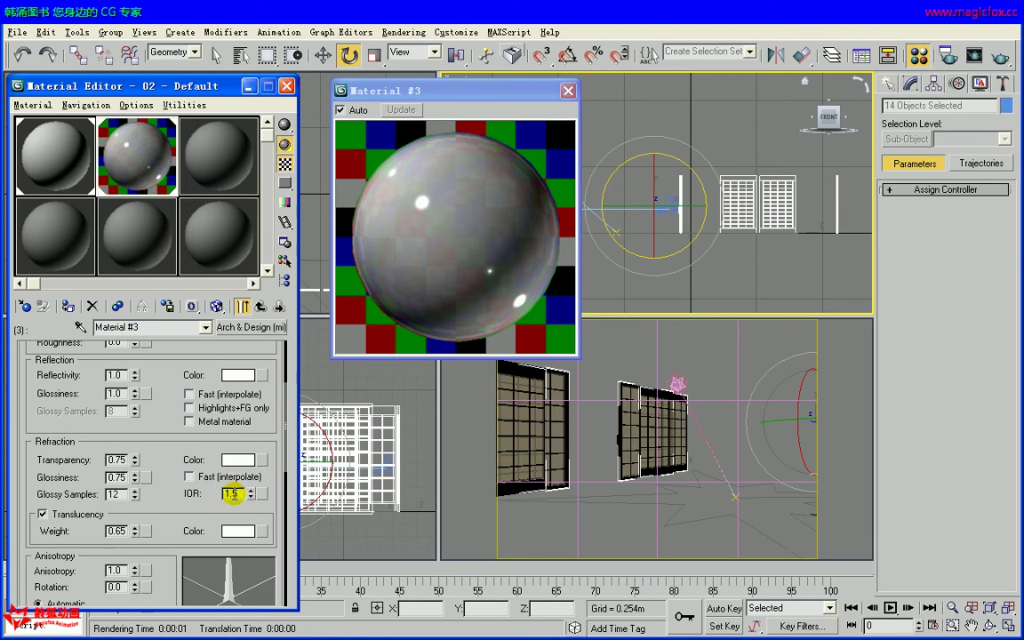
pyautogui.write('1')
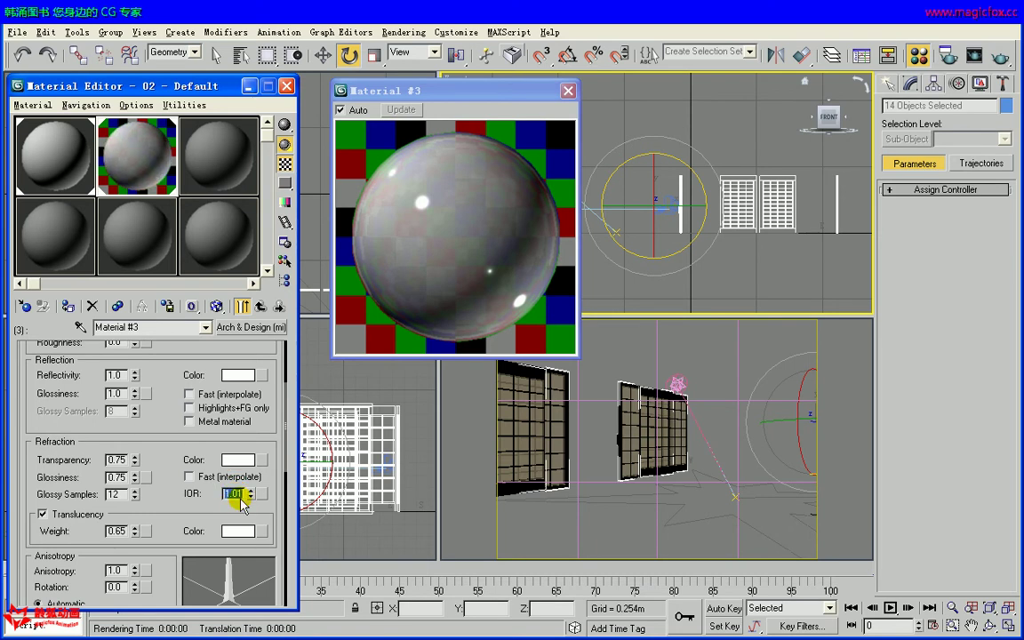
pyautogui.press('alt')
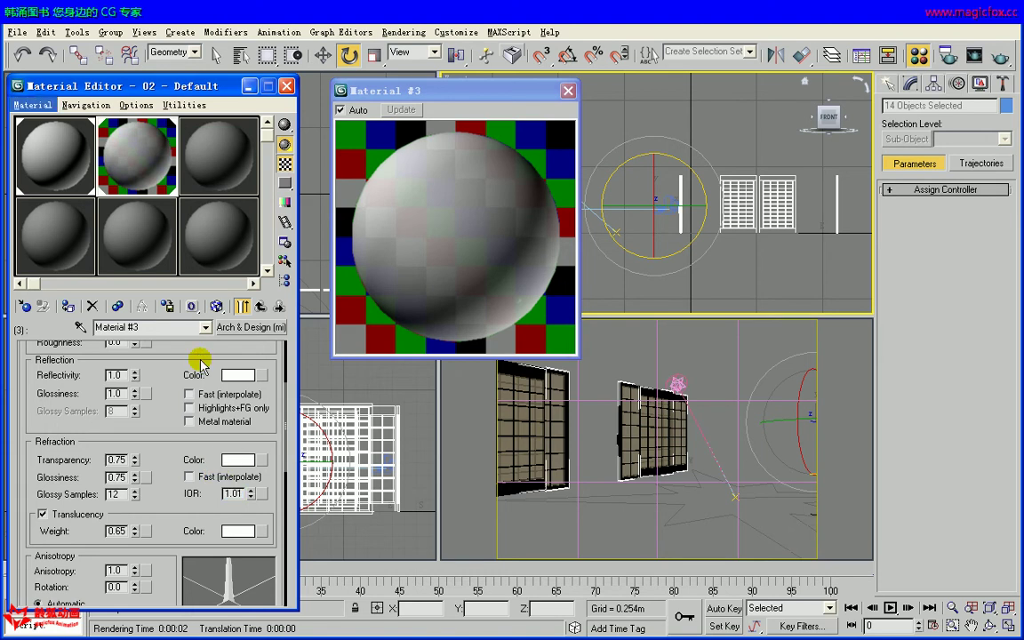
# Set the sub-material's reflectivity to 0, close the enlarged preview and return to the parent Multi/Sub-Object material.
pyautogui.moveTo(167, 350); pyautogui.dragTo(176, 419)
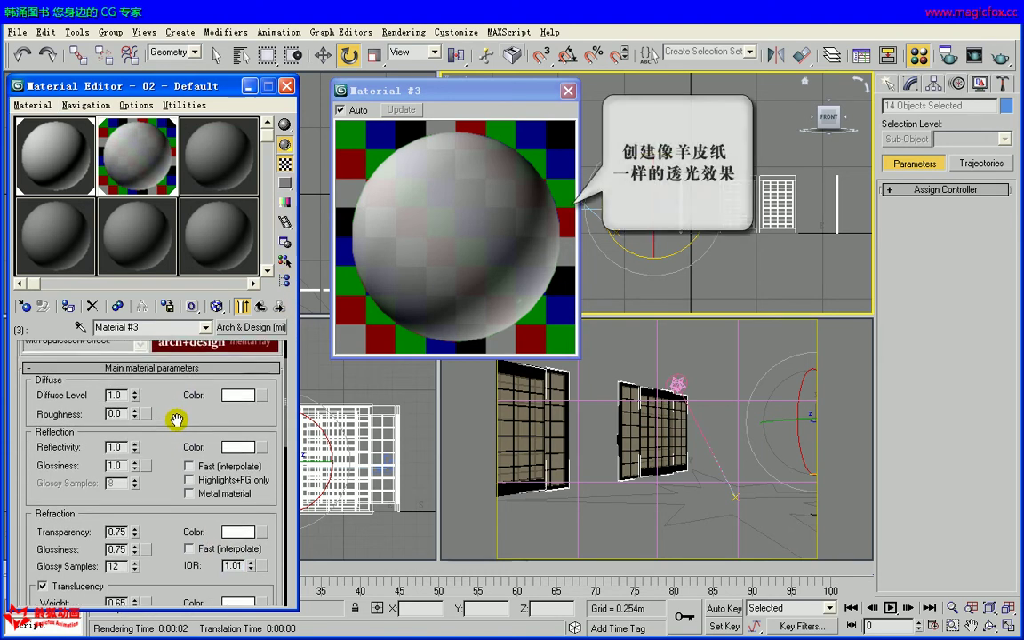
pyautogui.rightClick(134, 447)
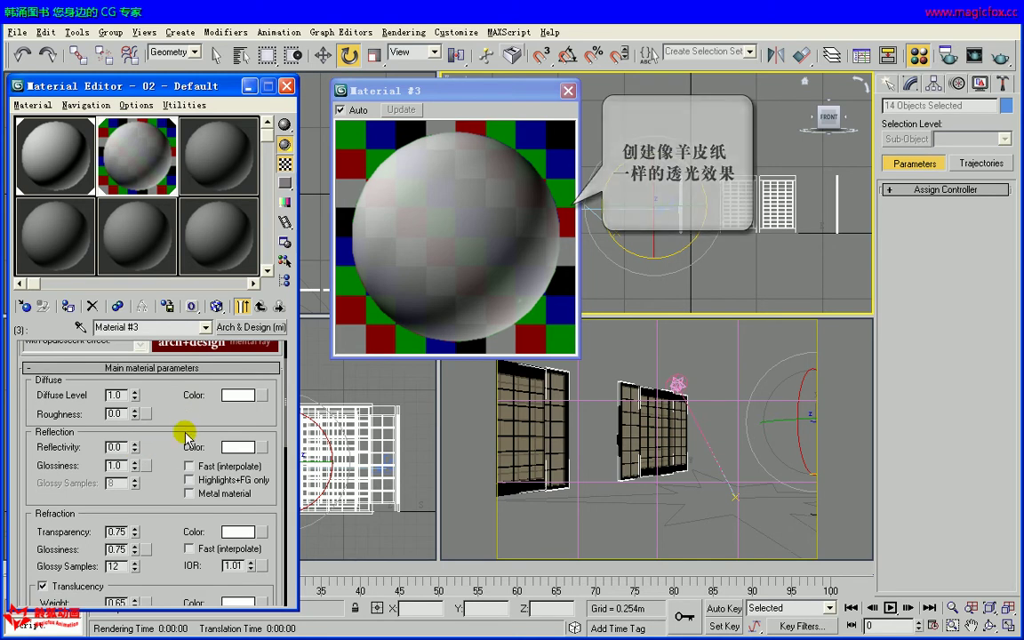
pyautogui.click(567, 90)
pyautogui.click(260, 306)
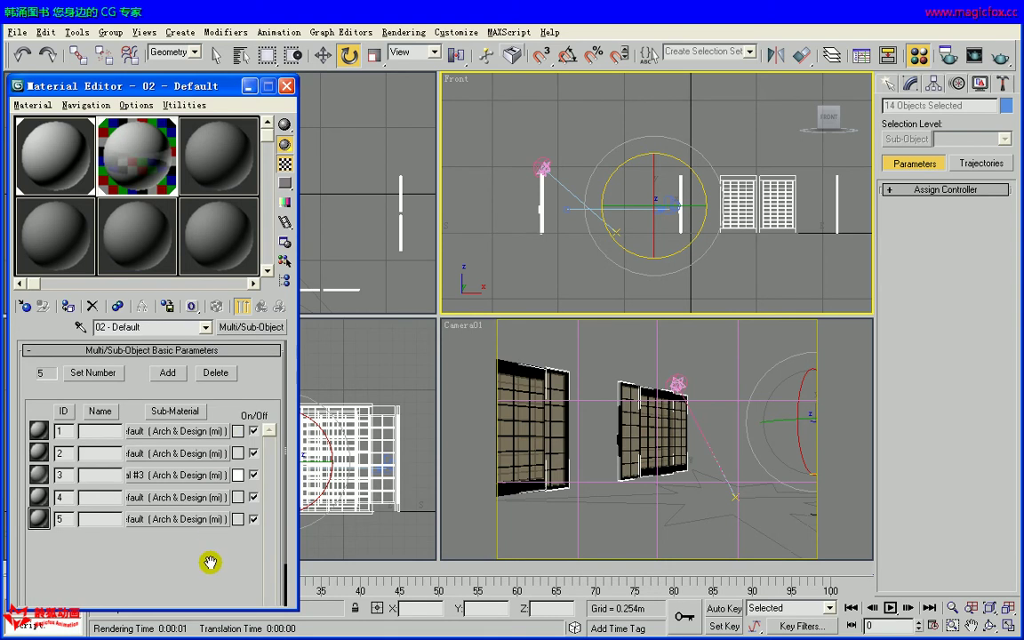
# Deselect the doors and windows, review both sample materials and close the Material Editor.
pyautogui.click(459, 341)
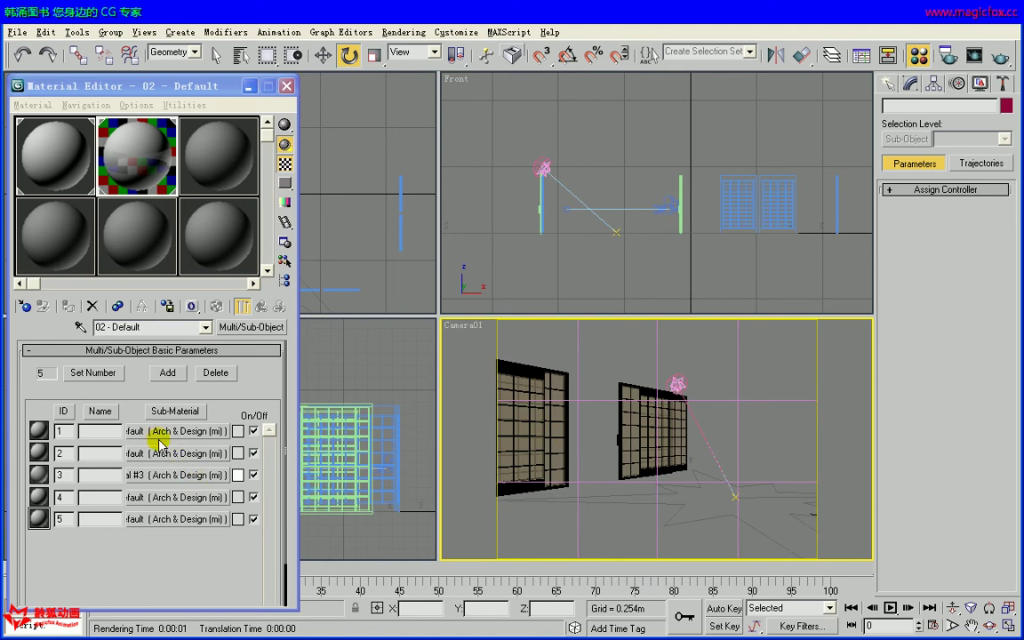
pyautogui.click(49, 160)
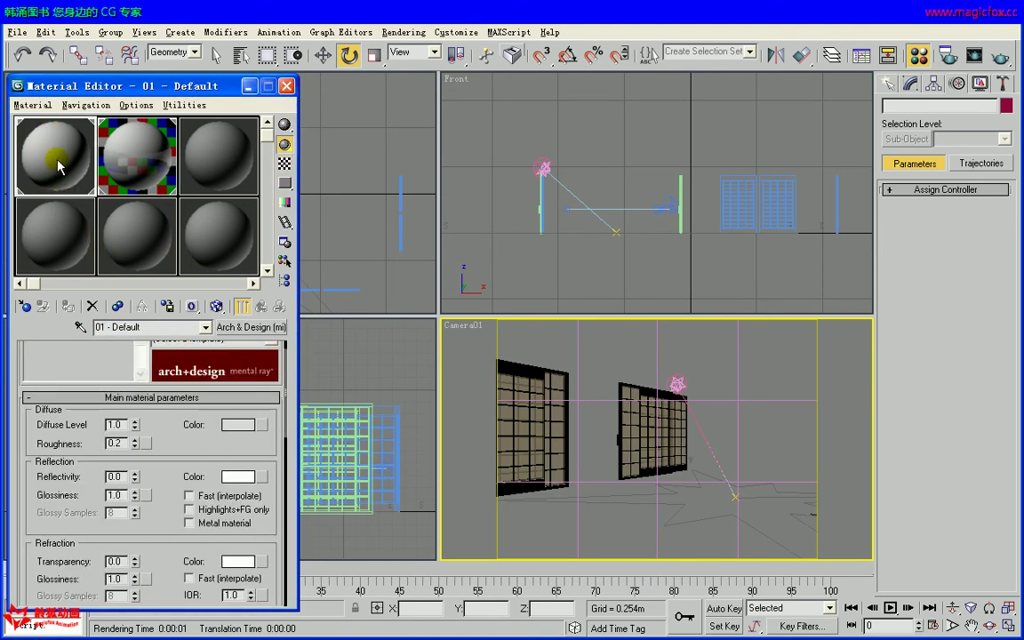
pyautogui.click(138, 178)
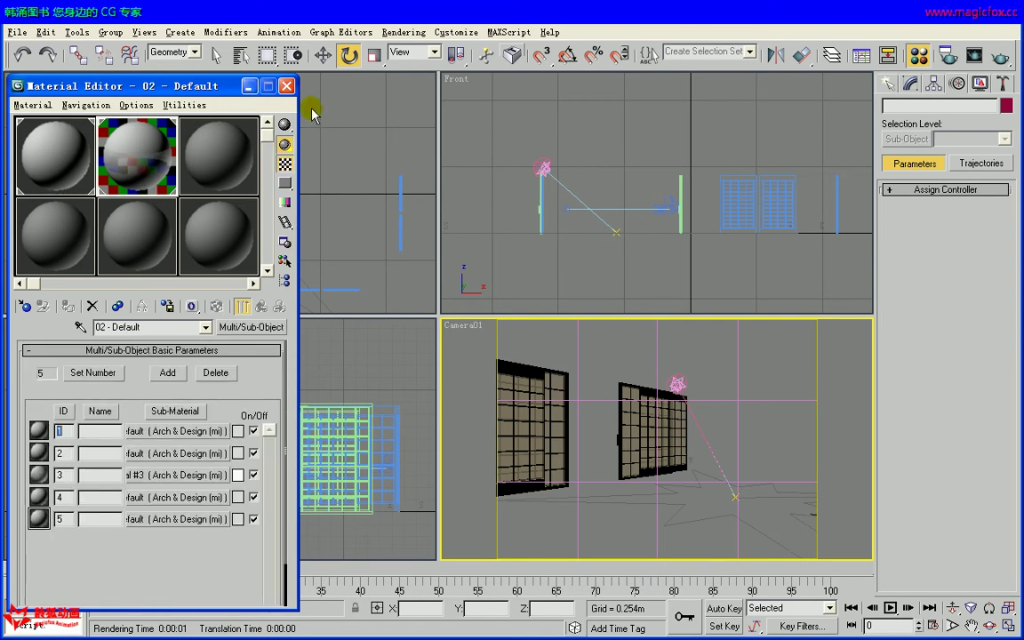
pyautogui.click(287, 85)
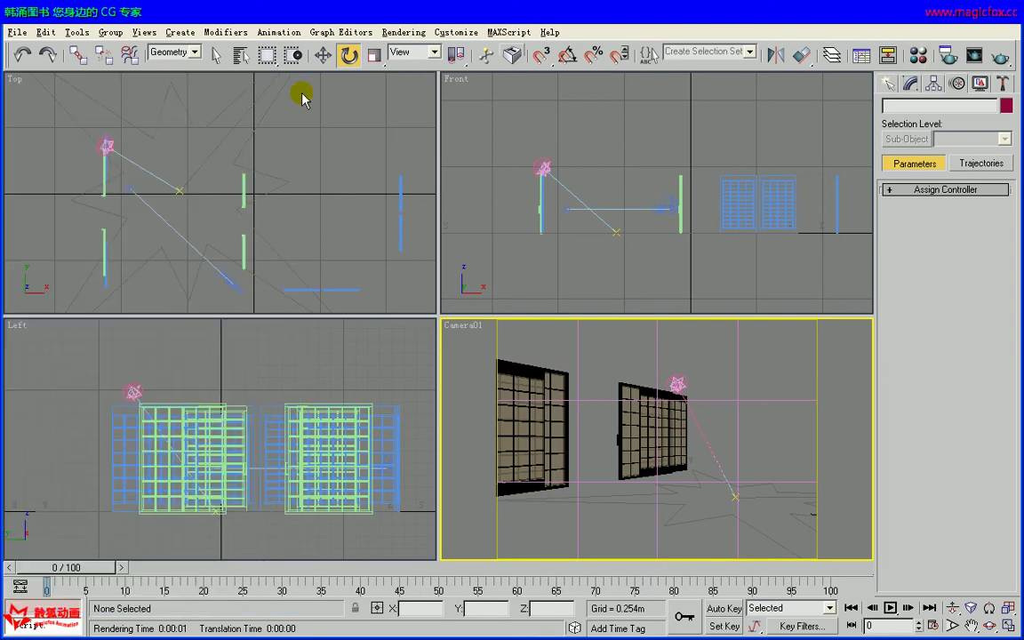
# Unhide all scene layers from building to window and render the Camera01 view.
pyautogui.click(832, 55)
pyautogui.click(650, 341)
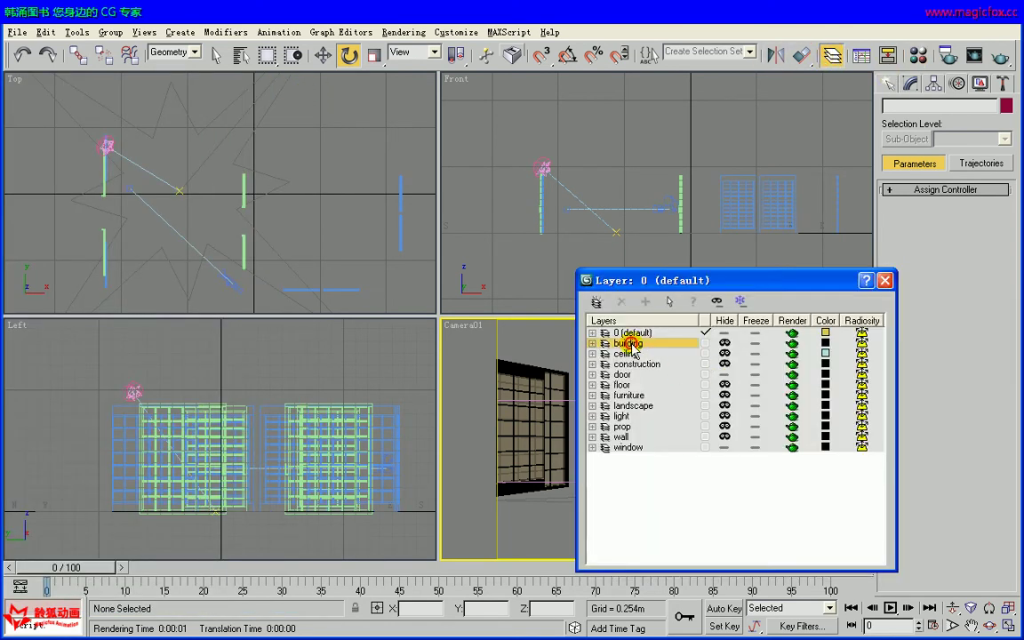
pyautogui.keyDown('shift'); pyautogui.click(632, 448); pyautogui.keyUp('shift')
pyautogui.click(725, 384)
pyautogui.click(702, 508)
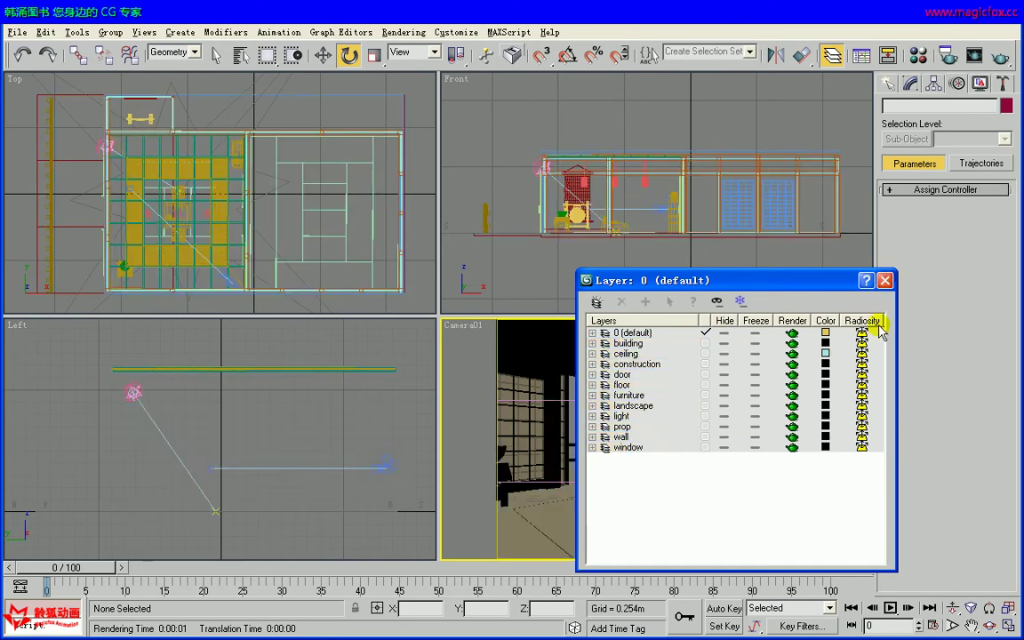
pyautogui.click(885, 281)
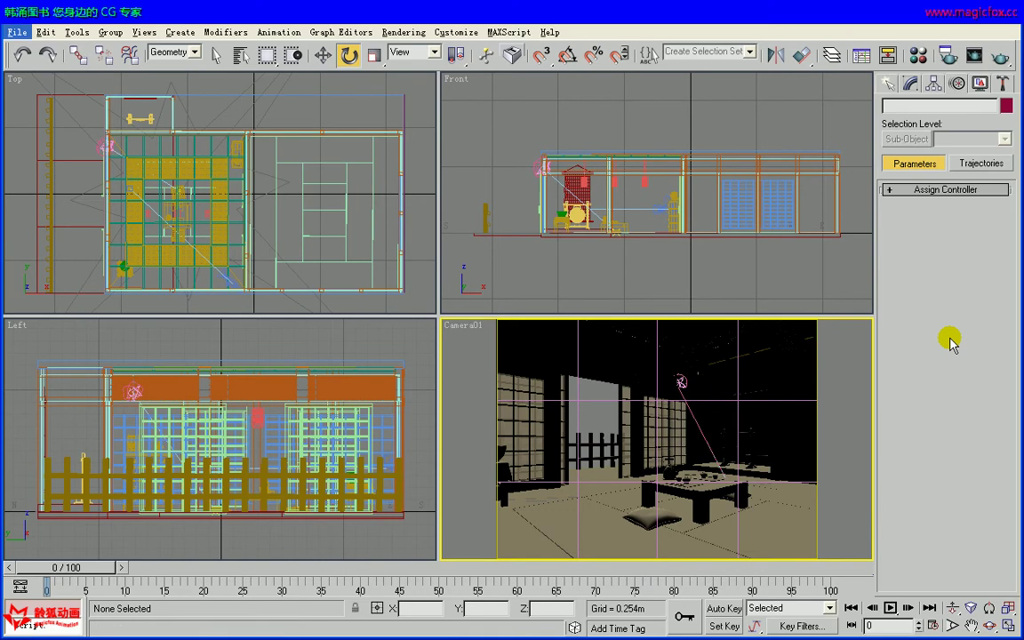
pyautogui.click(999, 57)
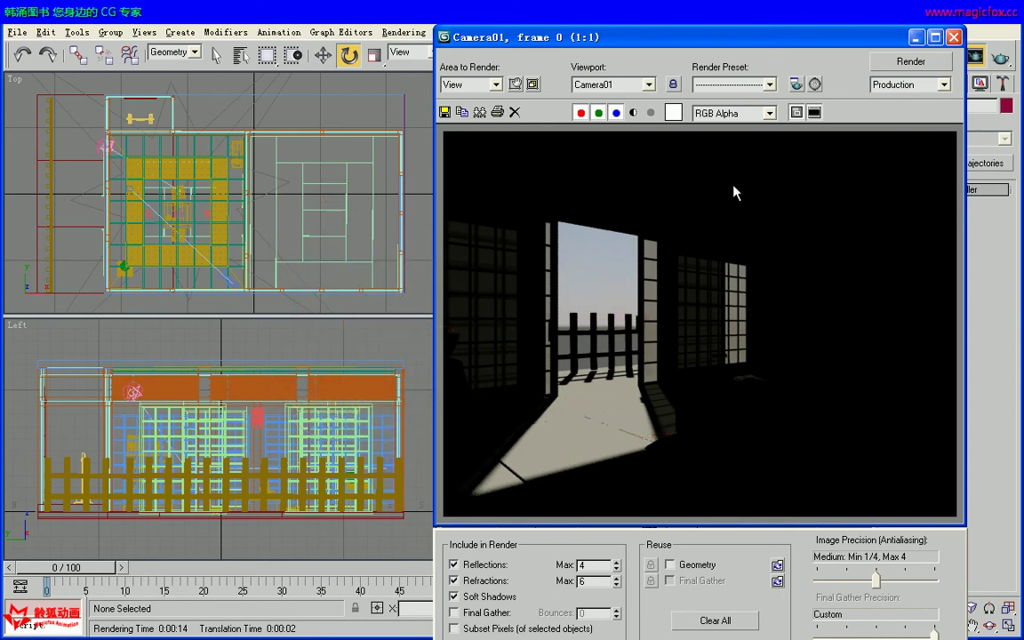
# Switch the environment's exposure control to mr Photographic Exposure Control.
pyautogui.click(815, 86)
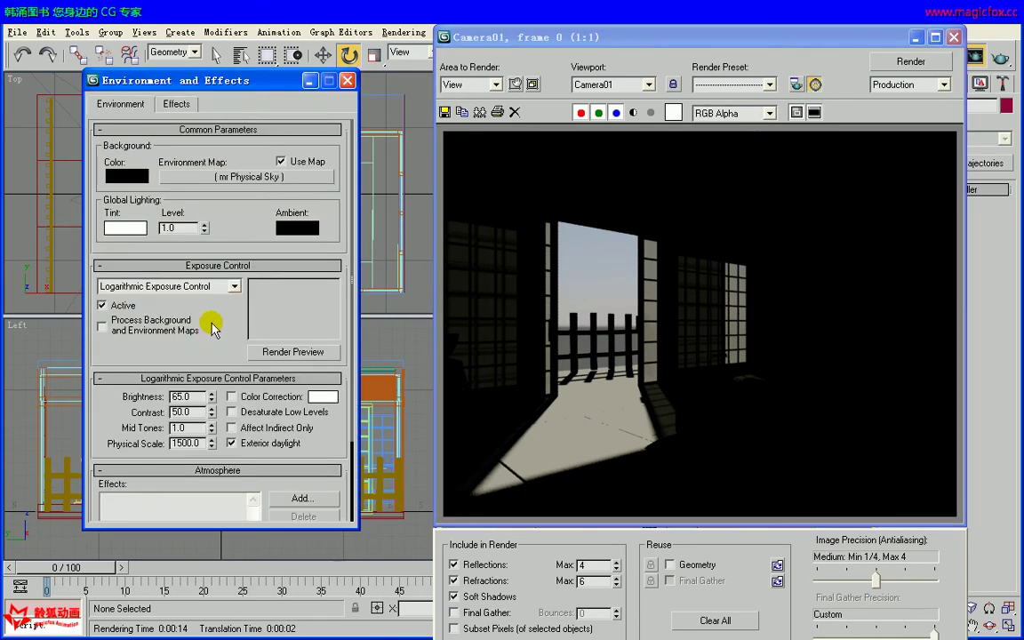
pyautogui.click(234, 285)
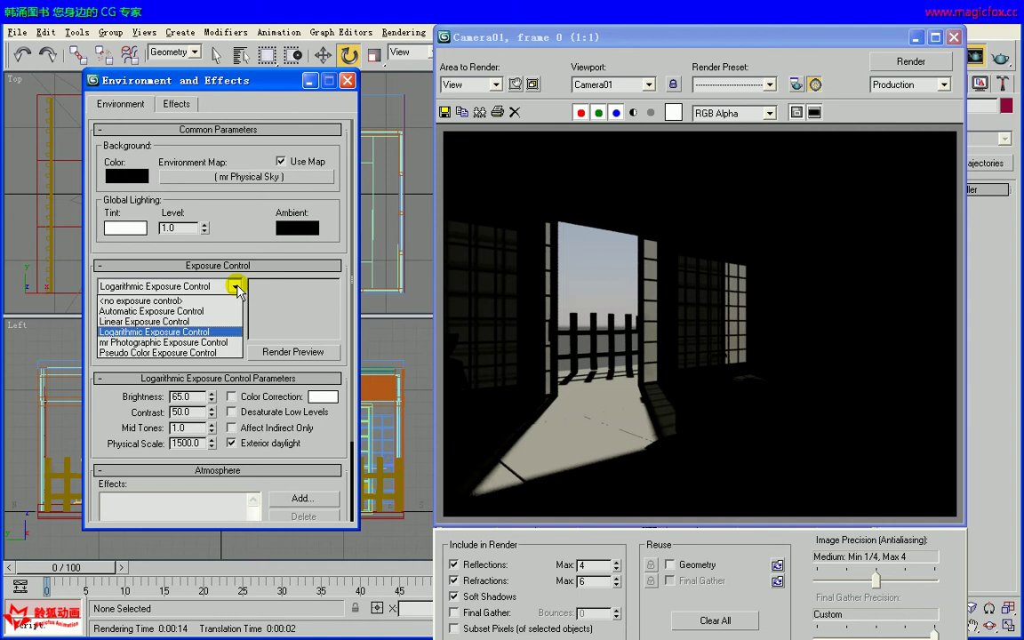
pyautogui.click(163, 346)
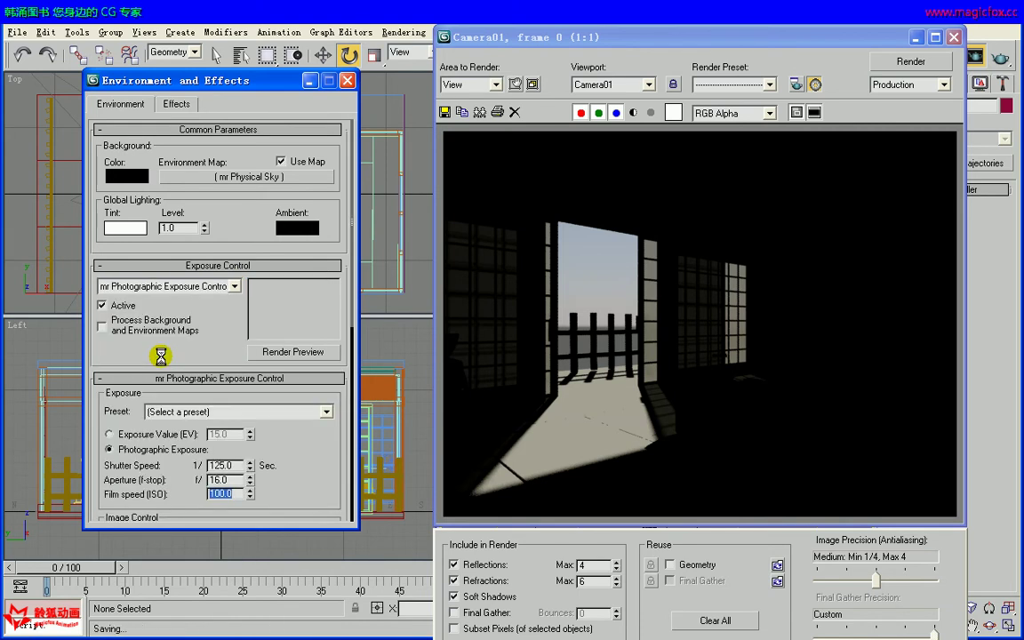
pyautogui.click(235, 286)
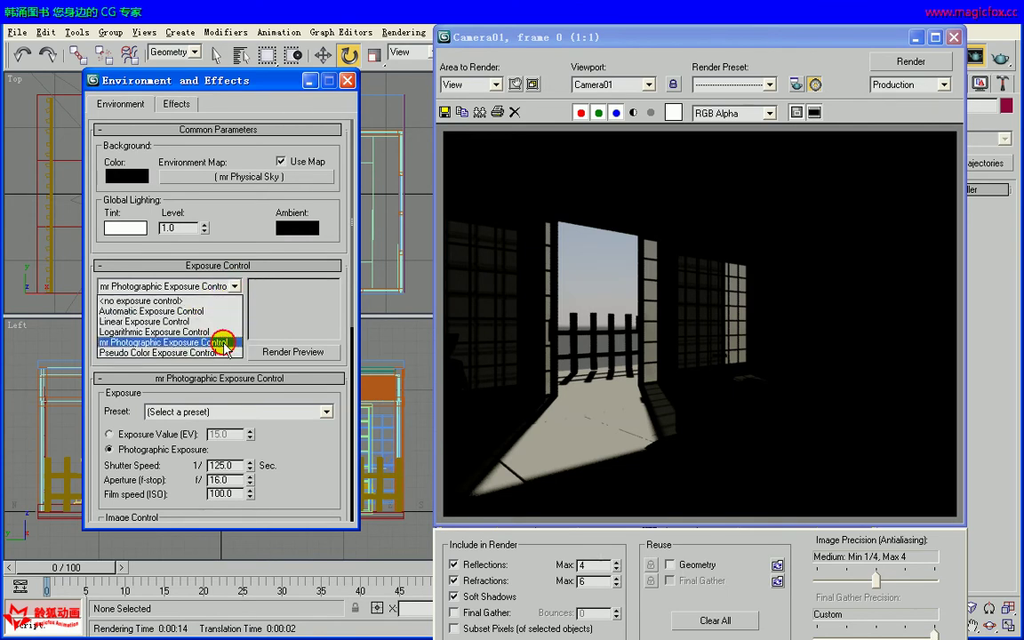
pyautogui.click(225, 346)
# Apply the exposure preset Physically Based Lighting, Indoor Daylight and render the Camera01 view again.
pyautogui.moveTo(324, 457); pyautogui.dragTo(327, 282)
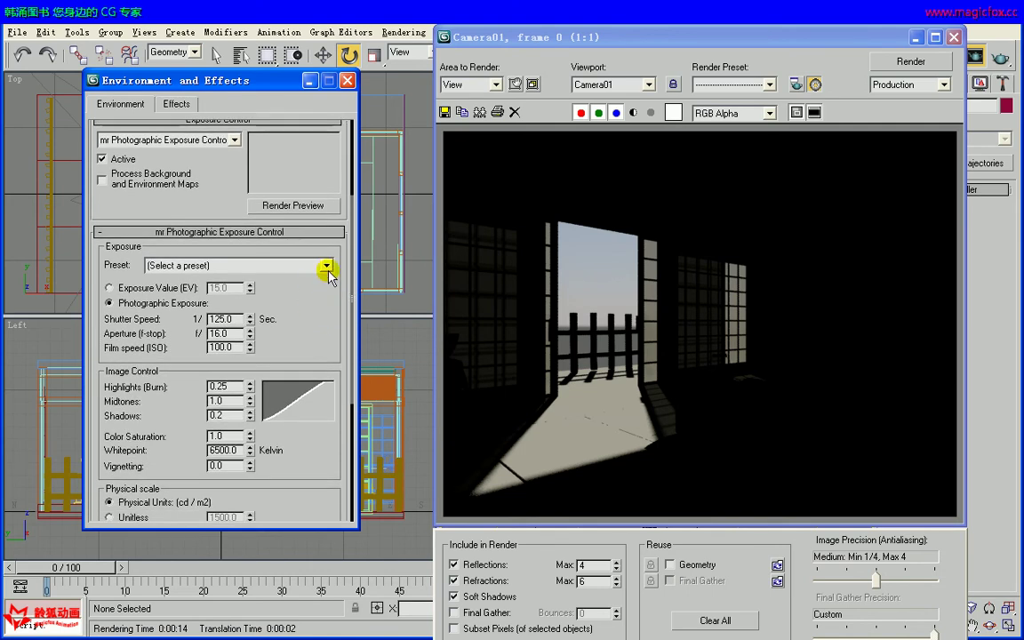
pyautogui.click(326, 265)
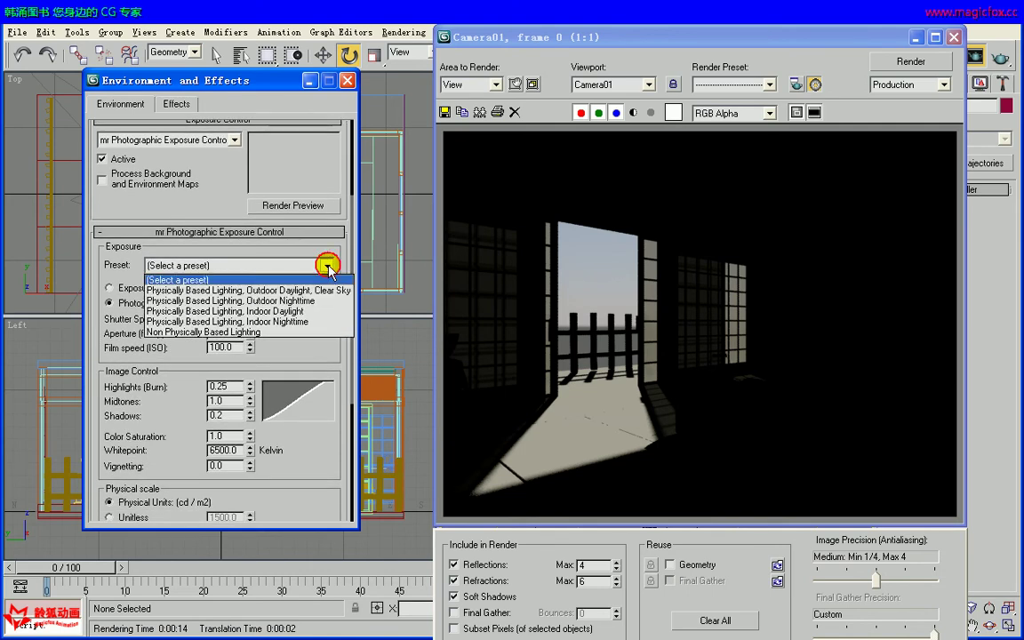
pyautogui.click(298, 313)
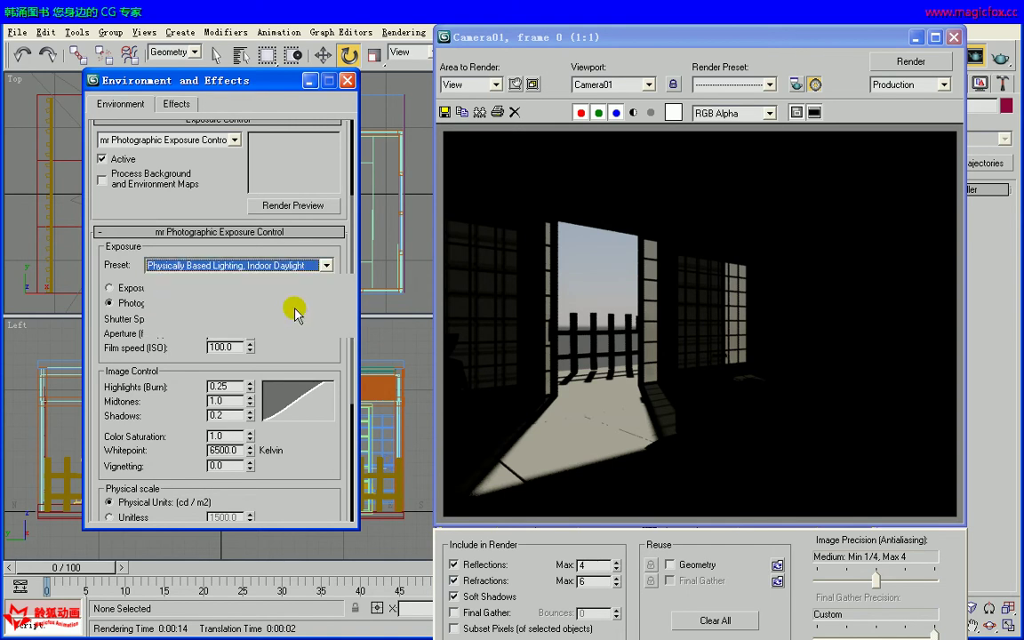
pyautogui.moveTo(327, 348); pyautogui.dragTo(324, 270)
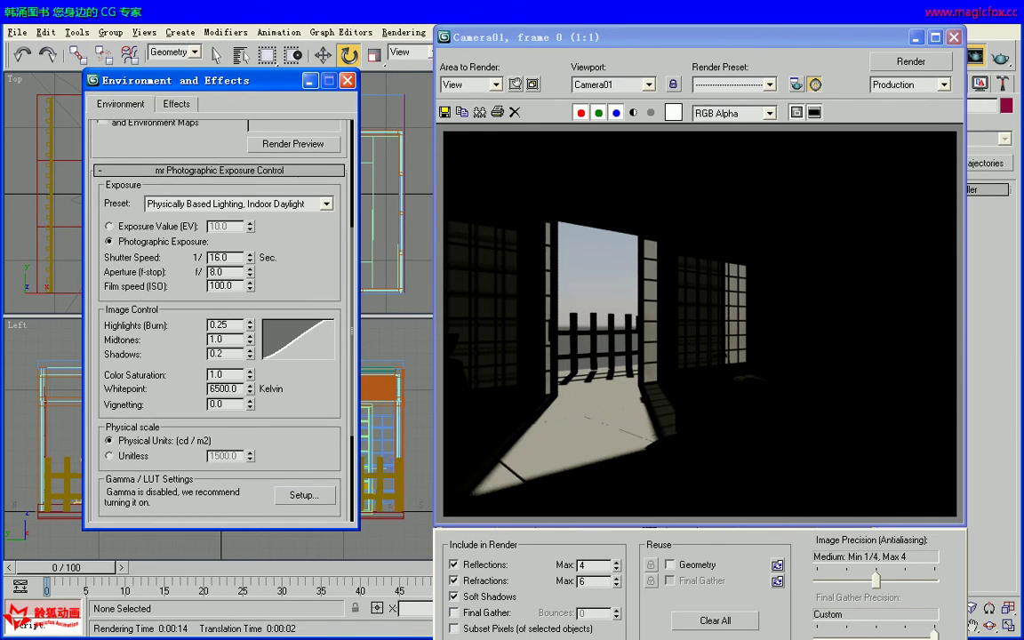
pyautogui.click(924, 62)
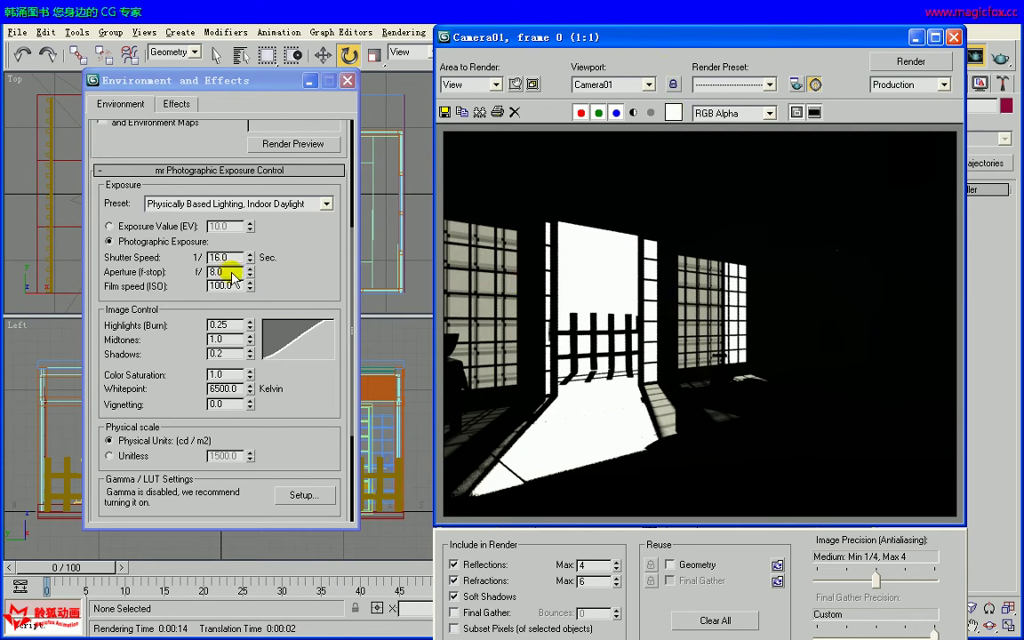
# Set the photographic exposure's aperture to f/16.
pyautogui.doubleClick(211, 272)
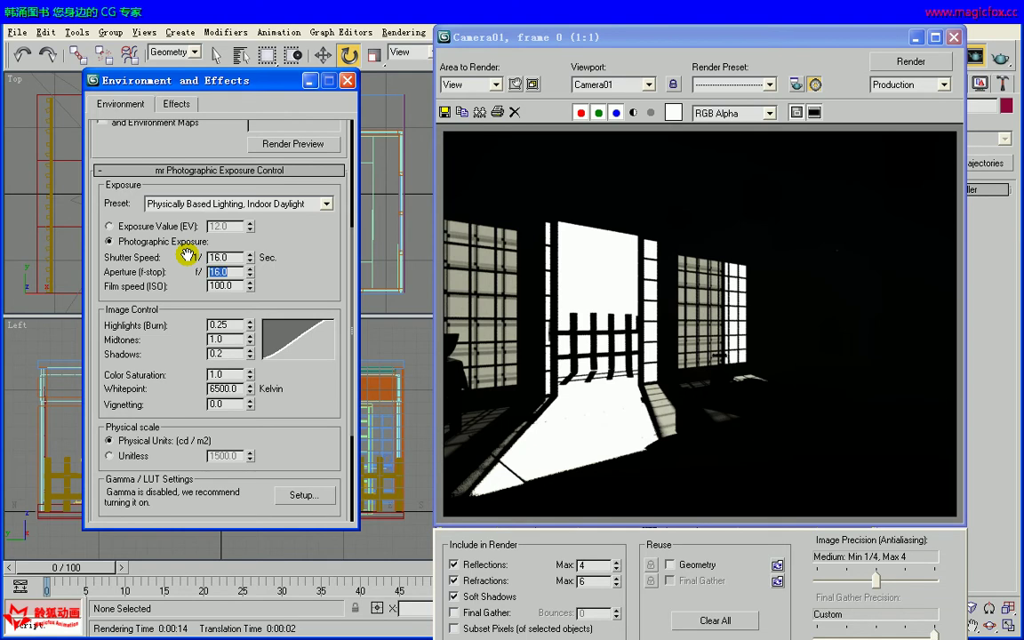
pyautogui.press('Return')
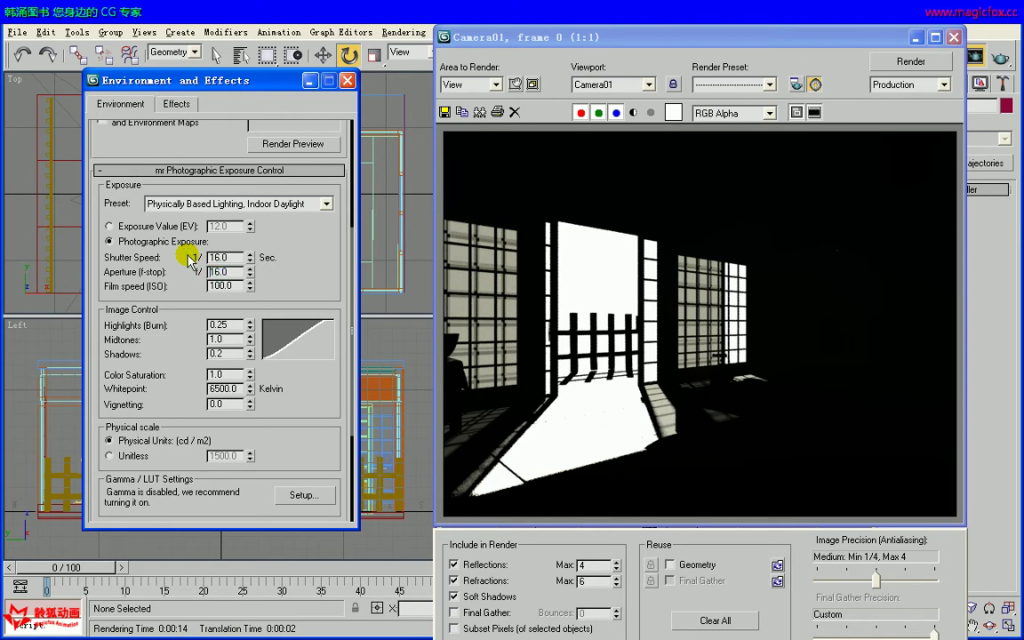
# Render the Camera01 view with the f/16 aperture and sample pixel values in the bright doorway and adjoining window panels.
pyautogui.click(236, 272)
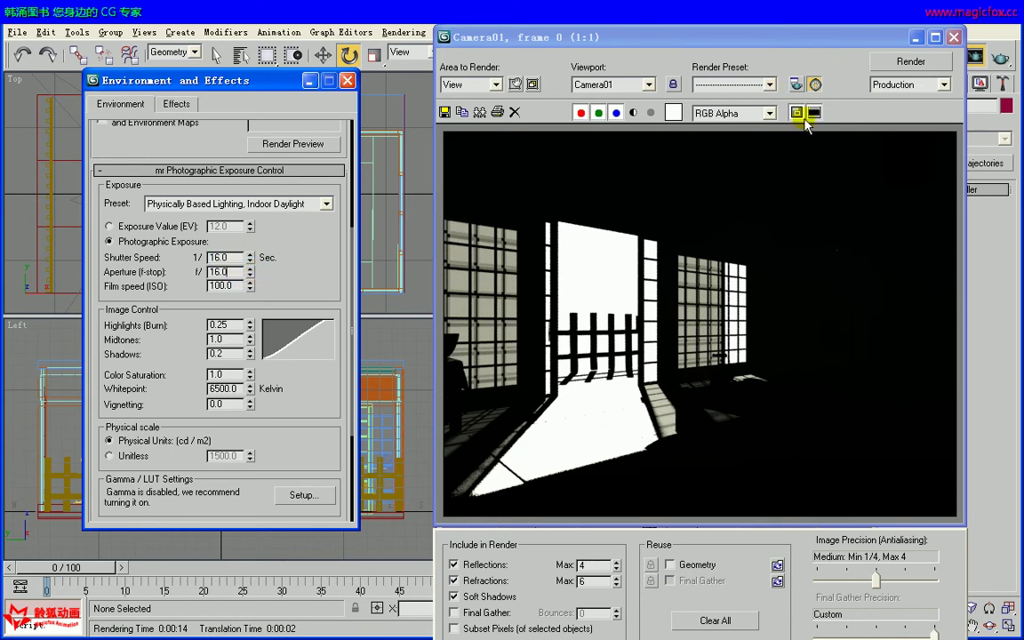
pyautogui.click(878, 63)
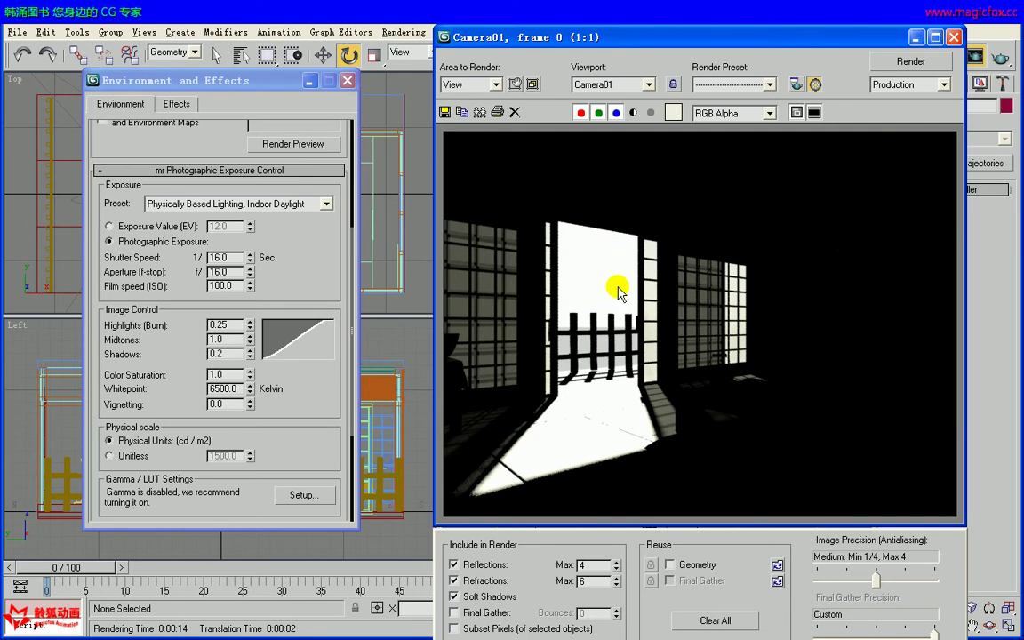
pyautogui.rightClick(603, 288)
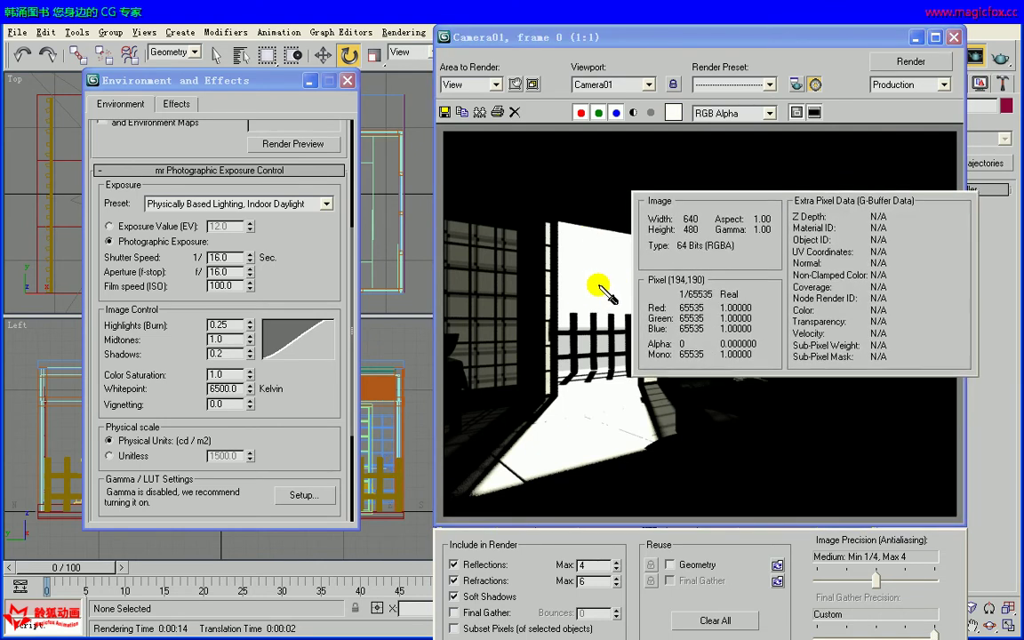
pyautogui.moveTo(603, 288); pyautogui.dragTo(581, 266, button='right')
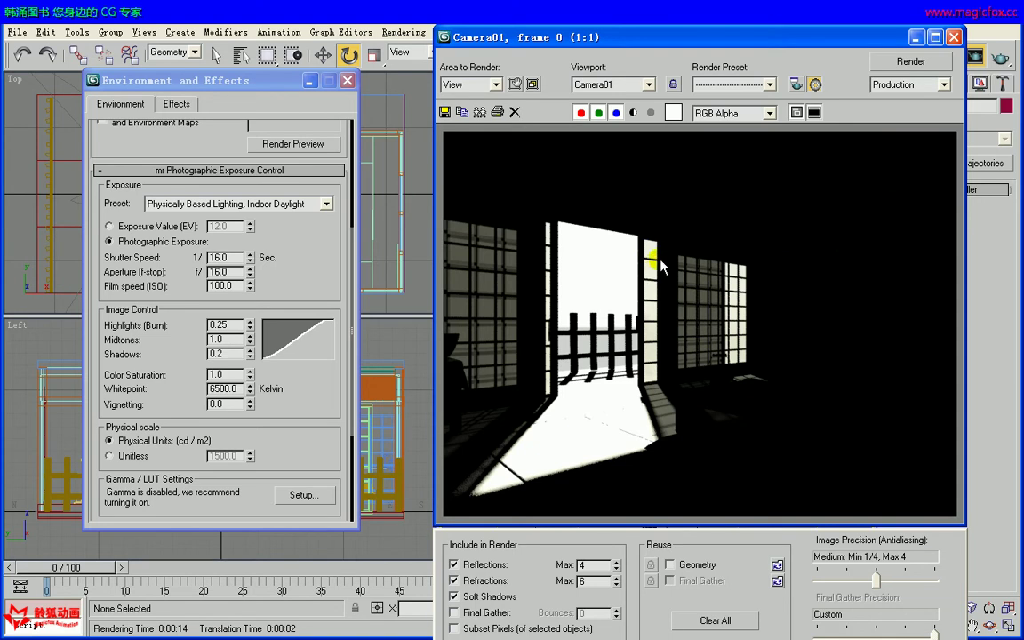
pyautogui.moveTo(649, 268); pyautogui.dragTo(653, 289, button='right')
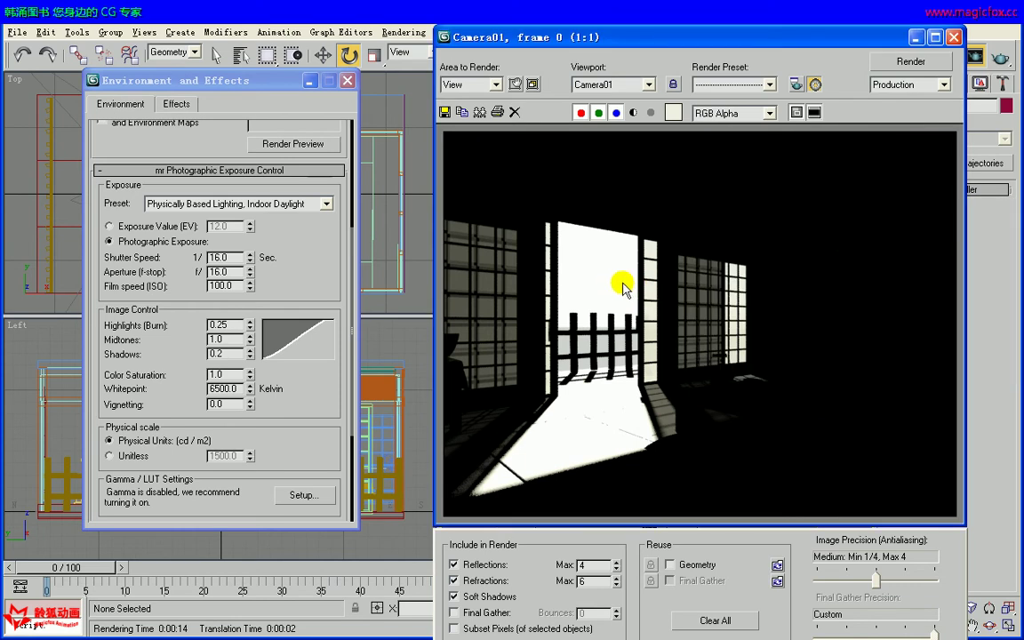
pyautogui.click(221, 272)
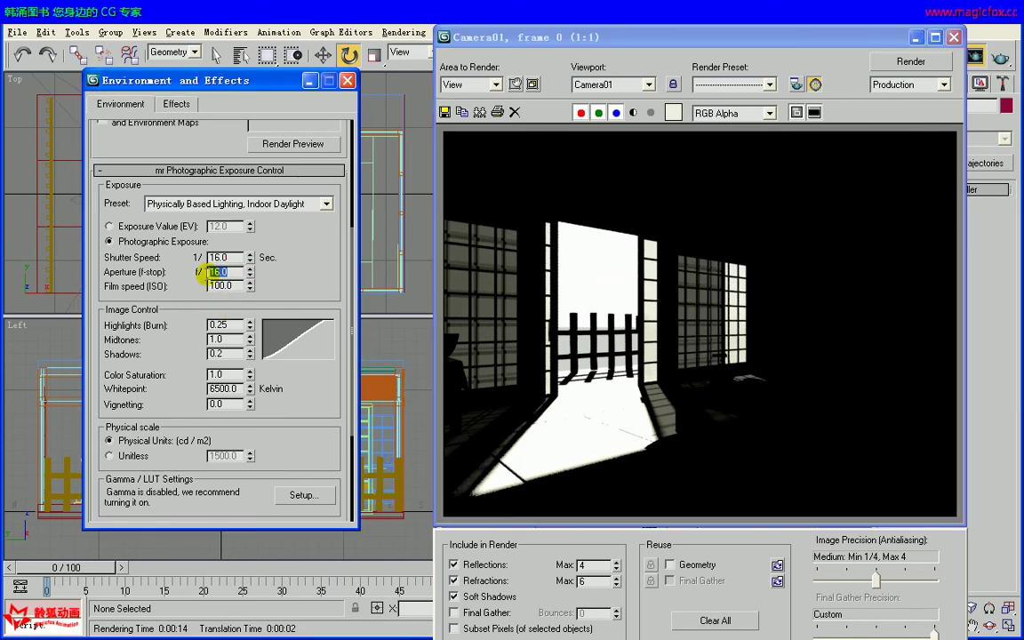
pyautogui.moveTo(599, 281); pyautogui.dragTo(642, 285, button='right')
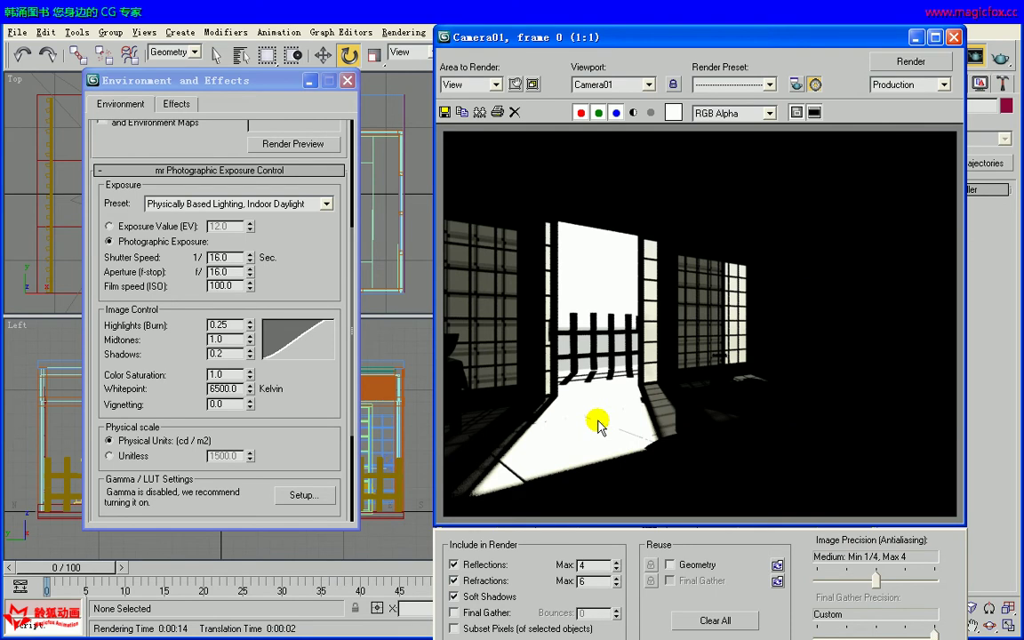
pyautogui.click(346, 81)
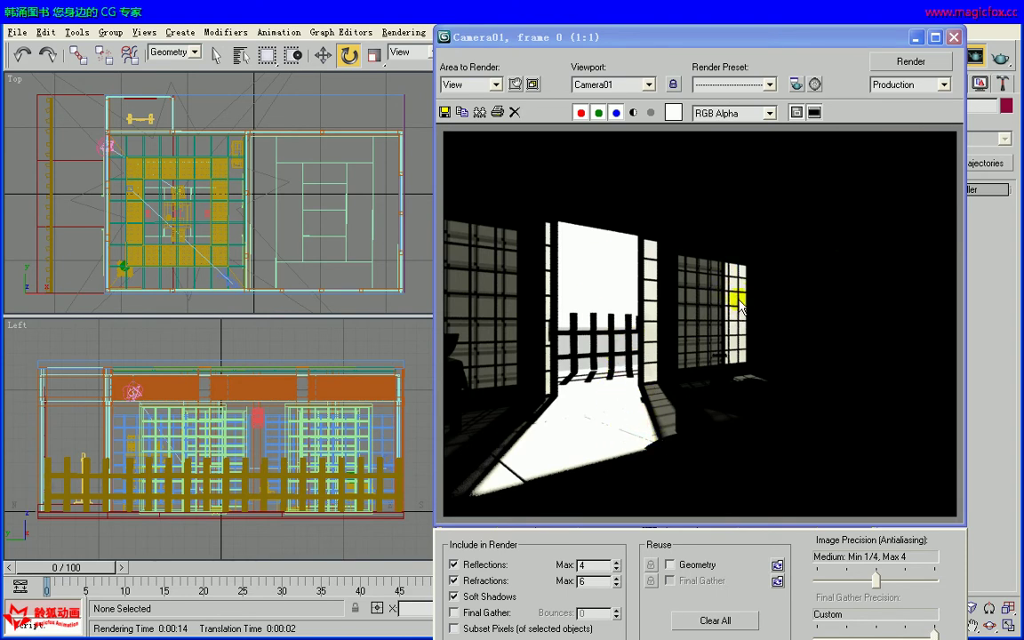
pyautogui.press('alt')
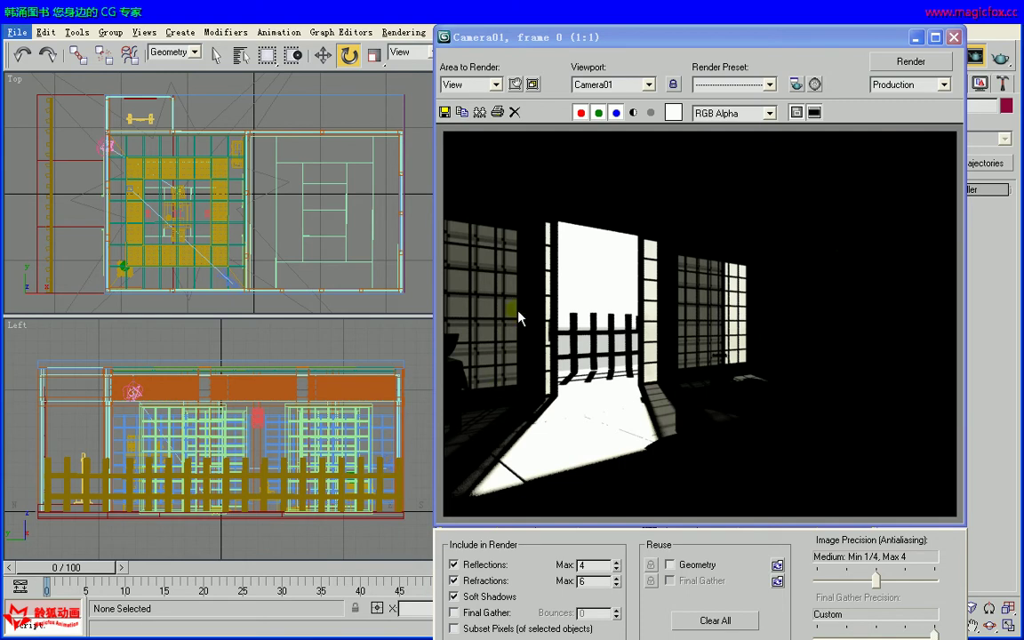
pyautogui.press('alt')
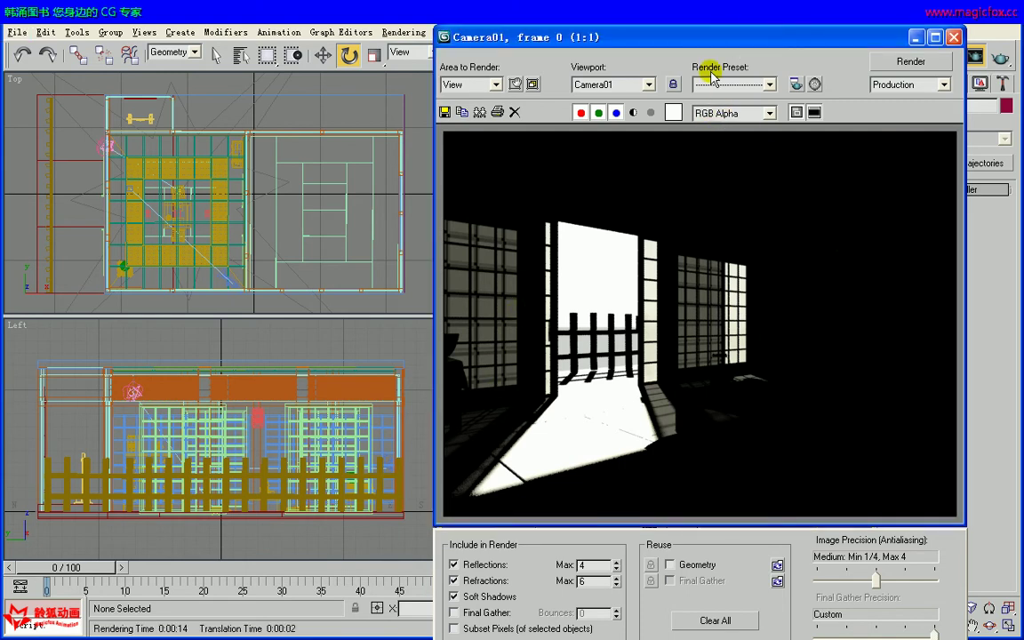
# Enable Final Gather and re-render the Camera01 view, comparing it with a clone of the previous render.
pyautogui.click(454, 612)
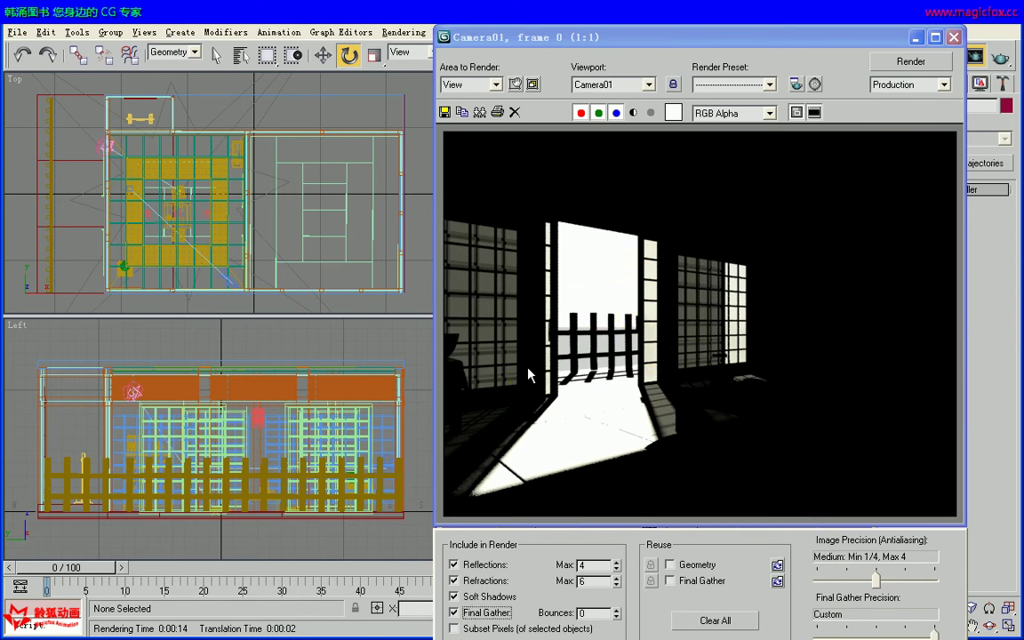
pyautogui.click(461, 112)
pyautogui.click(647, 76)
pyautogui.moveTo(647, 75)
pyautogui.mouseDown()
pyautogui.moveTo(317, 137)
pyautogui.moveTo(249, 133)
pyautogui.moveTo(252, 142)
pyautogui.mouseUp()
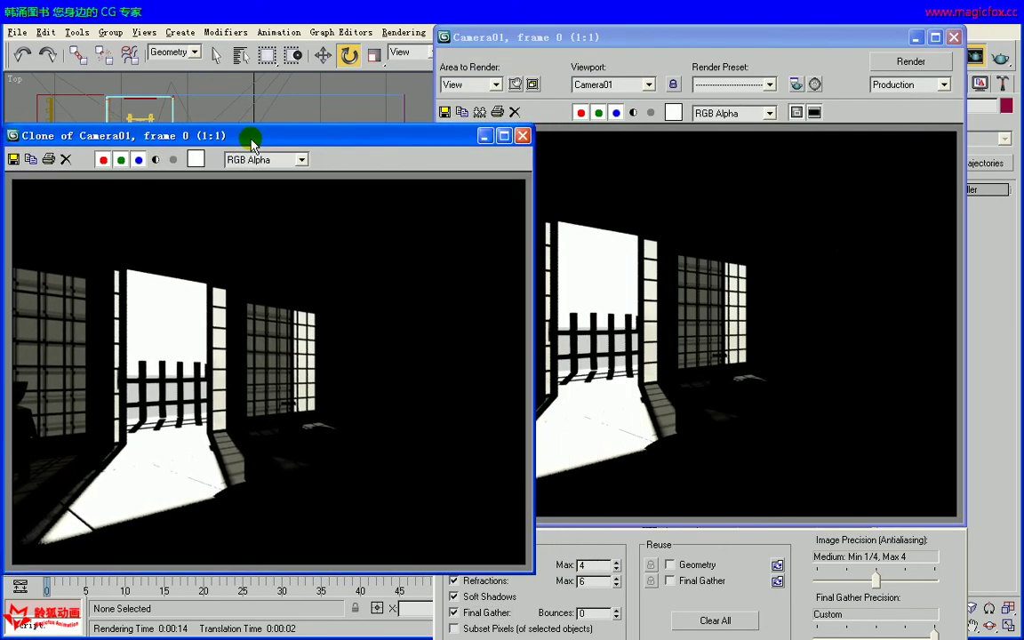
pyautogui.moveTo(828, 45); pyautogui.dragTo(880, 46)
pyautogui.click(995, 70)
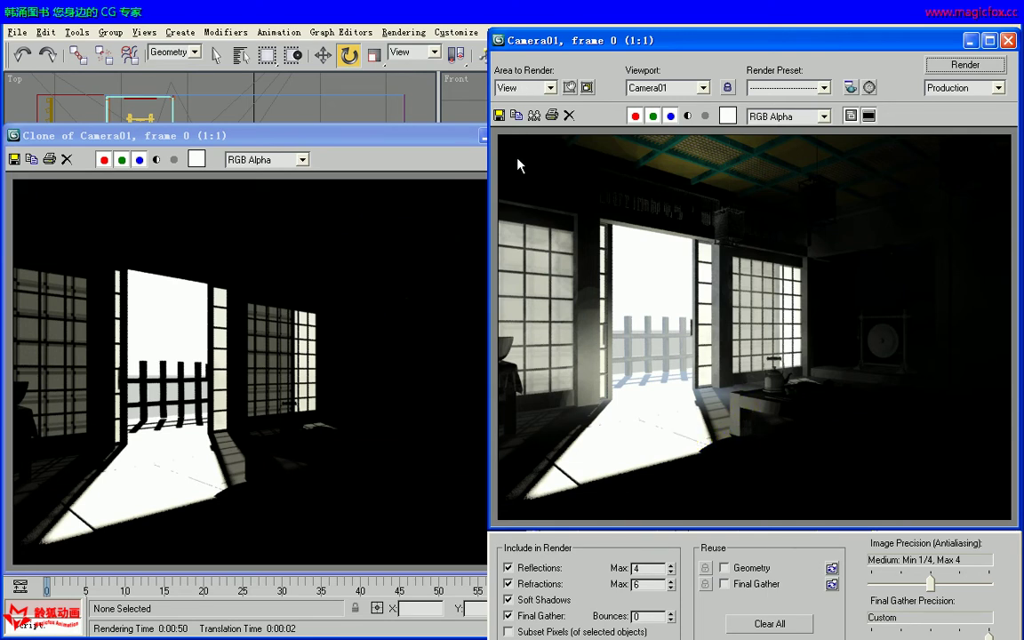
pyautogui.click(388, 143)
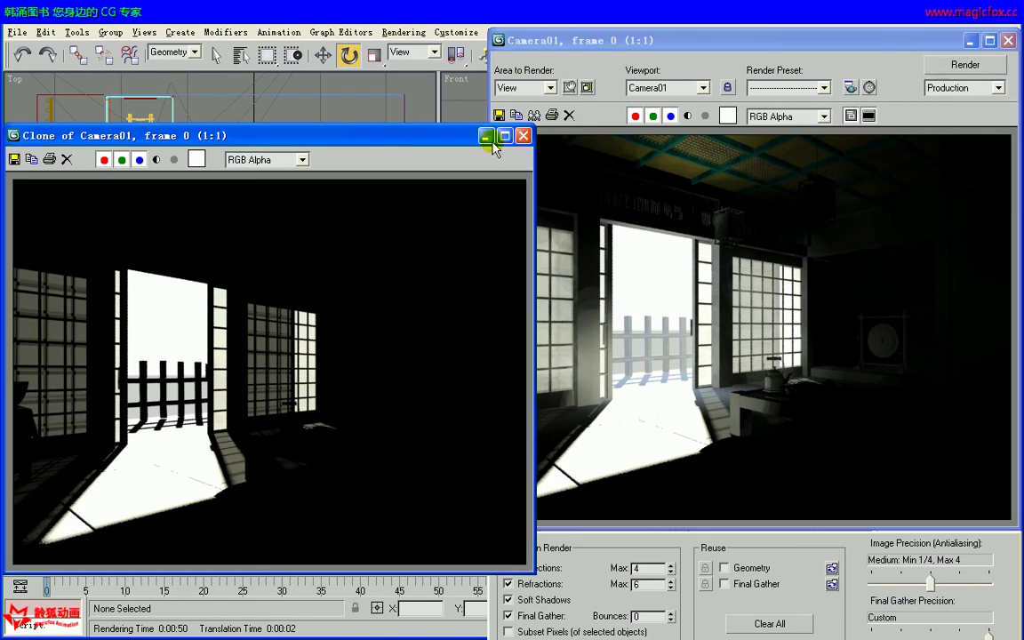
pyautogui.click(524, 137)
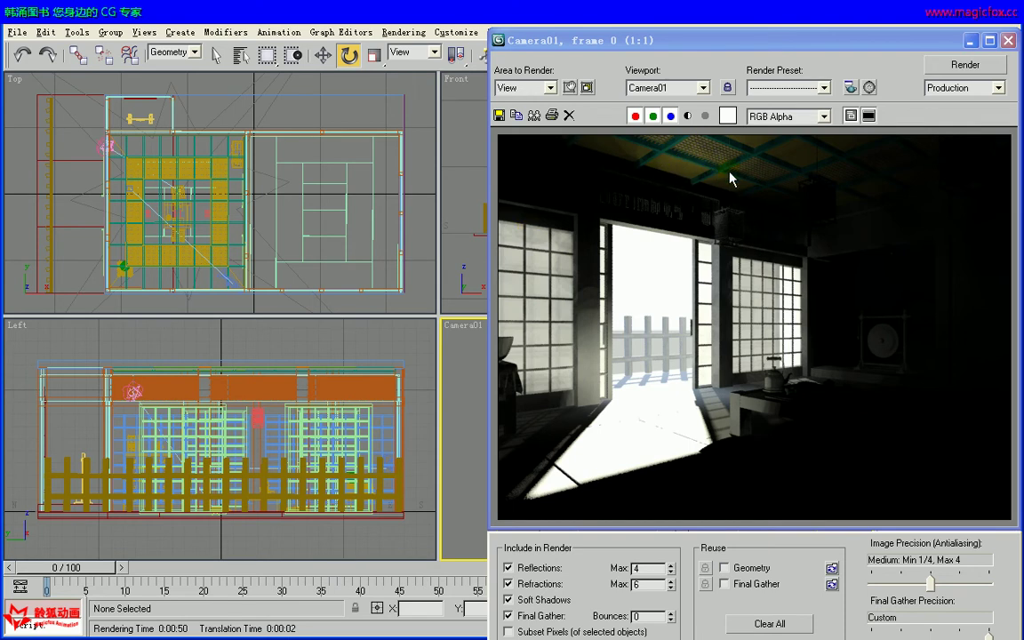
# Assign the 01 - Default Arch & Design material to the ceiling objects at the top of the building and re-render the Camera01 view.
pyautogui.click(971, 41)
pyautogui.moveTo(506, 134); pyautogui.dragTo(841, 183)
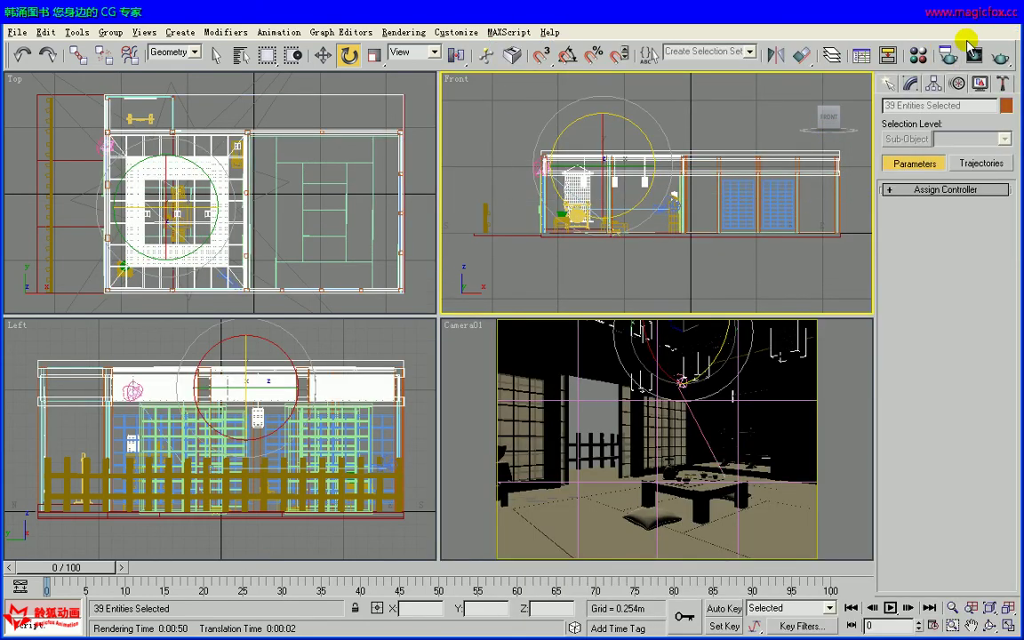
pyautogui.press('m')
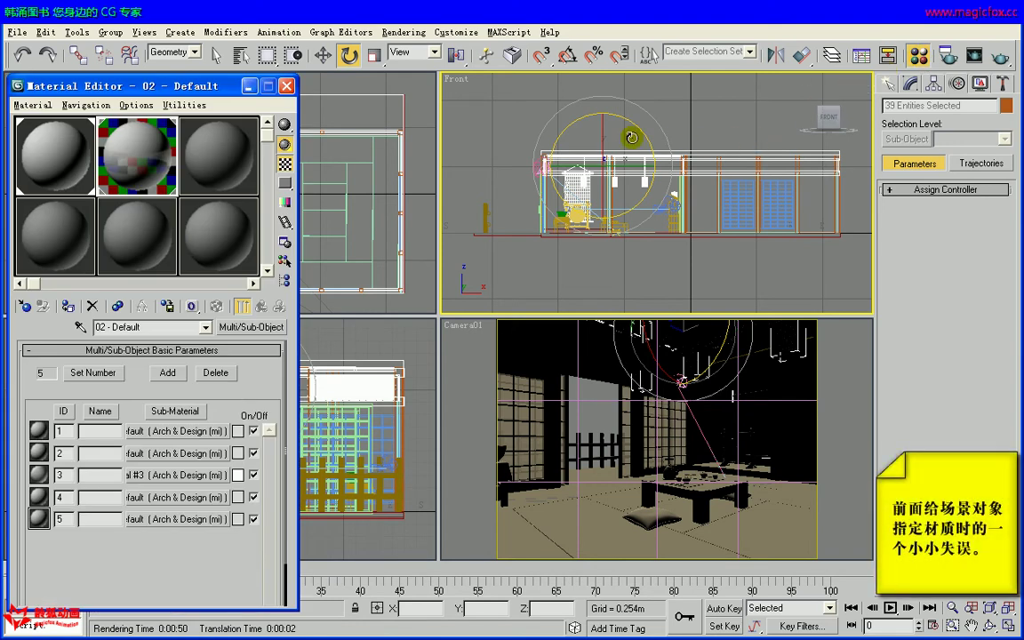
pyautogui.click(627, 101)
pyautogui.moveTo(511, 140); pyautogui.dragTo(840, 165)
pyautogui.doubleClick(34, 163)
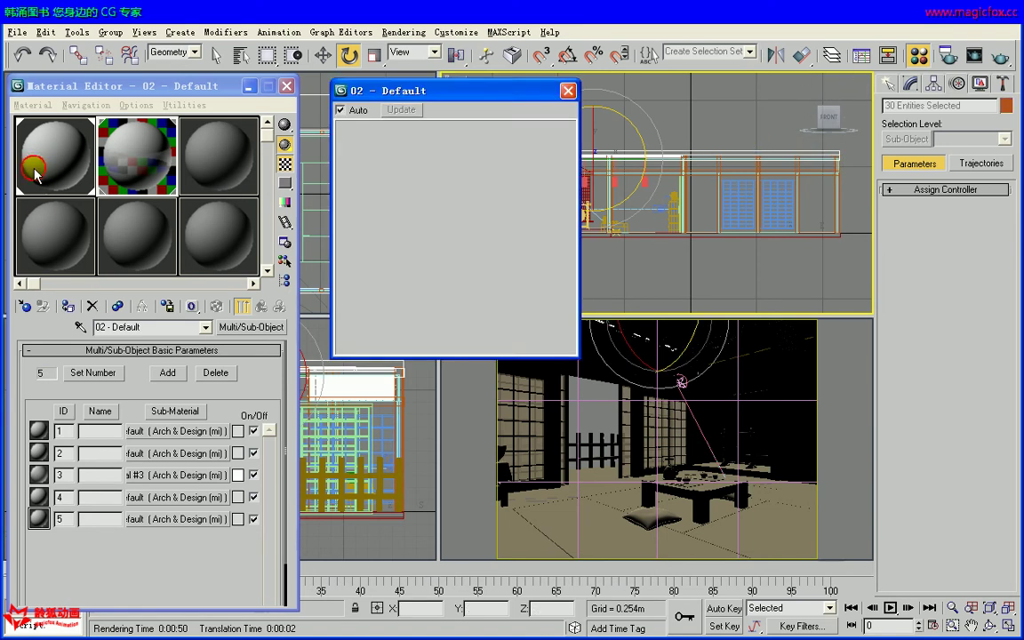
pyautogui.click(568, 90)
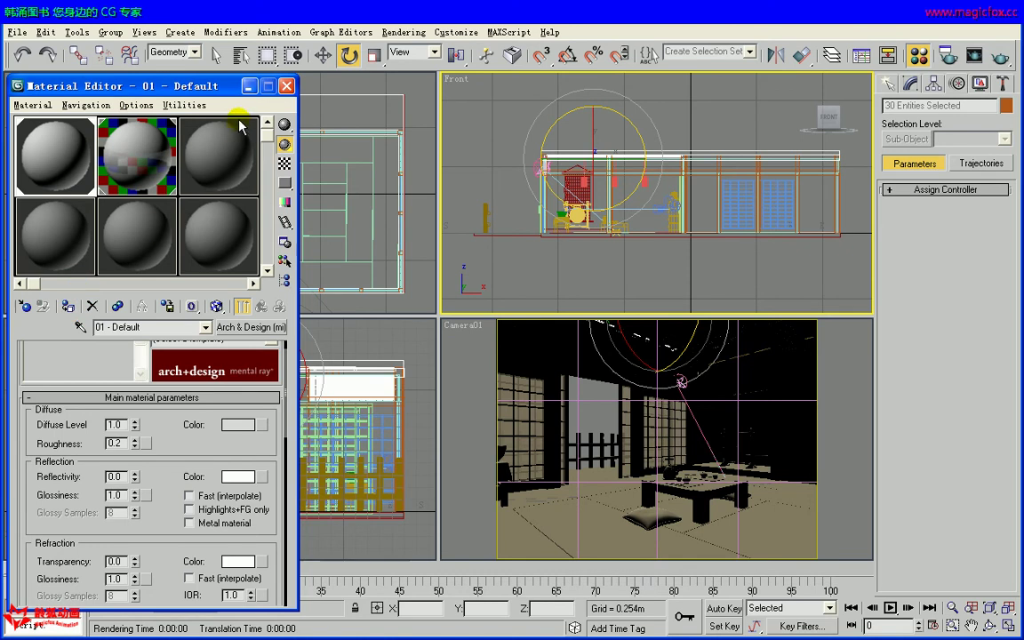
pyautogui.click(286, 86)
pyautogui.rightClick(493, 345)
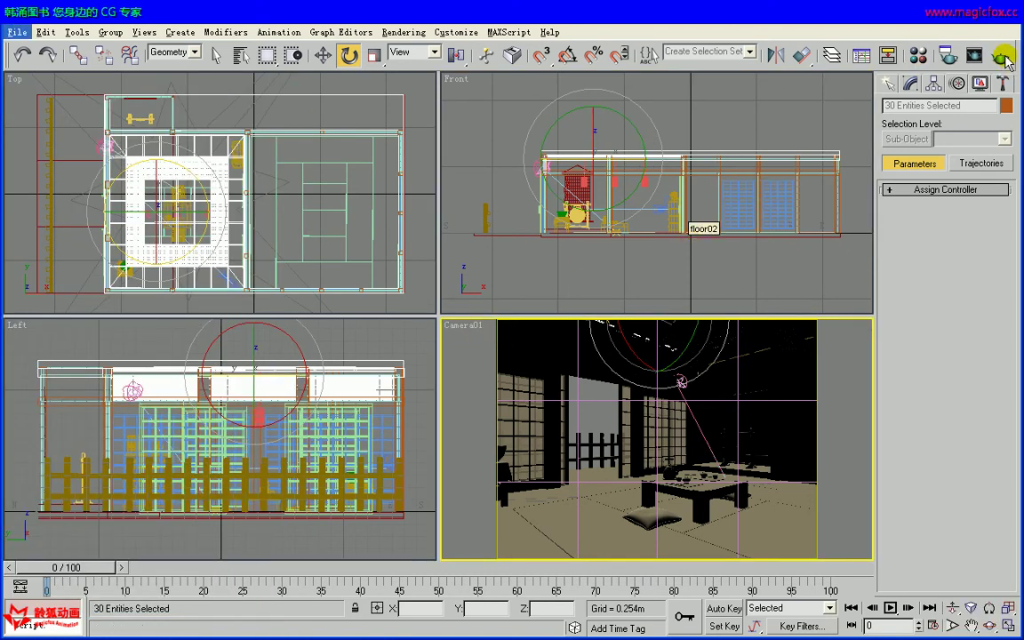
pyautogui.click(974, 55)
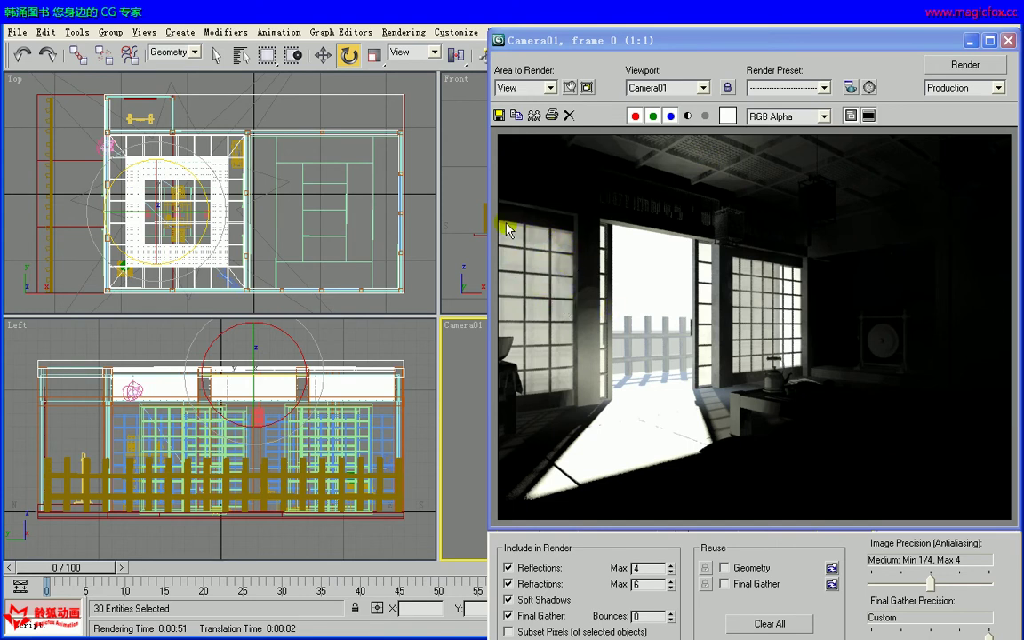
pyautogui.press('alt')
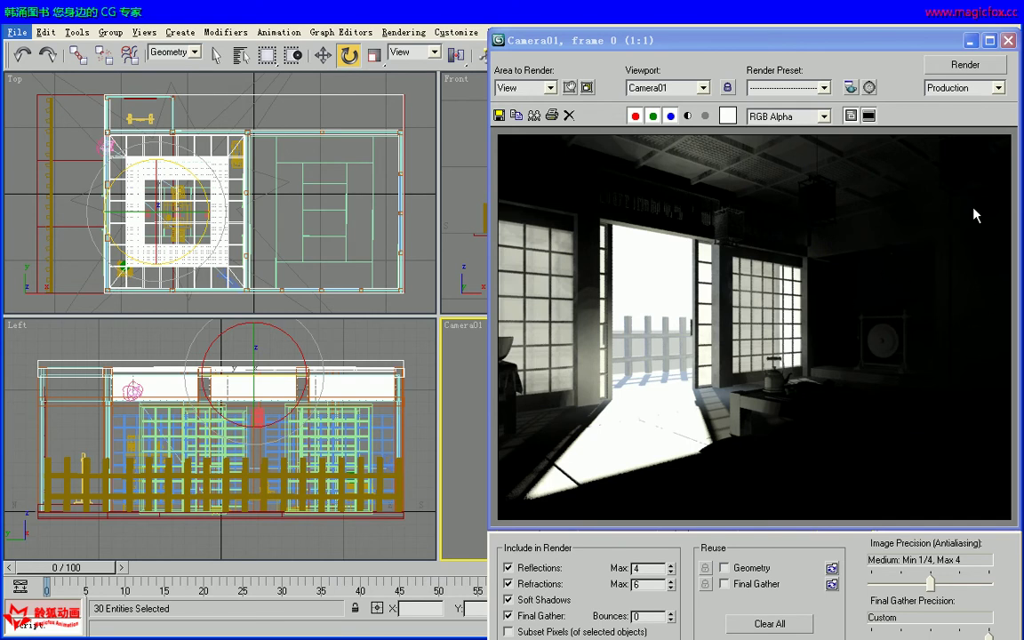
pyautogui.press('alt')
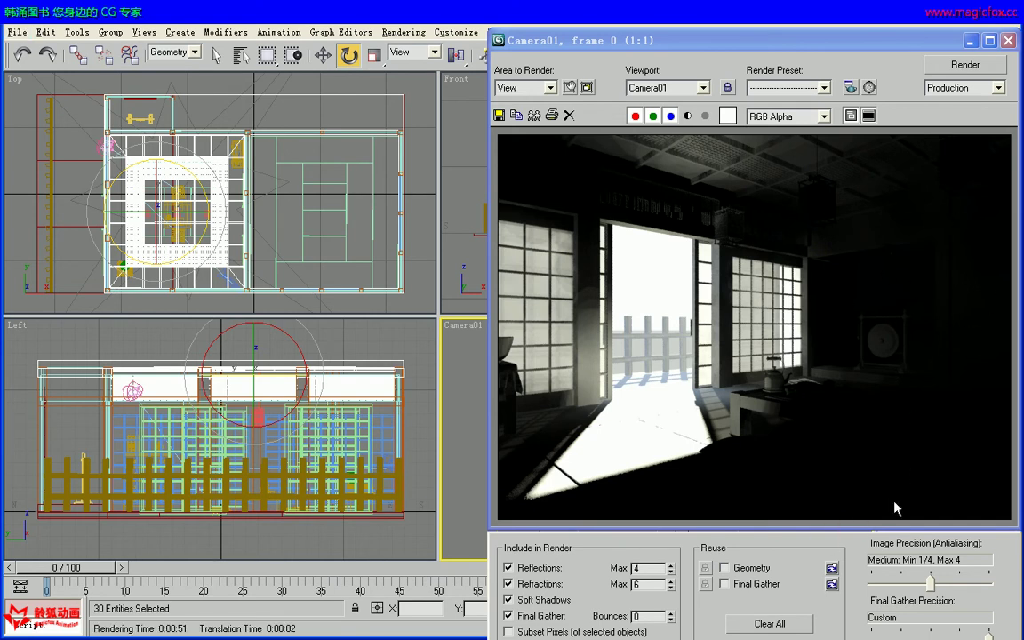
# Set the Final Gather bounces to 2 and re-render the Camera01 view, comparing it with a clone of the previous render.
pyautogui.click(672, 611)
pyautogui.doubleClick(649, 618)
pyautogui.click(533, 115)
pyautogui.moveTo(649, 73)
pyautogui.mouseDown()
pyautogui.moveTo(320, 117)
pyautogui.moveTo(262, 90)
pyautogui.mouseUp()
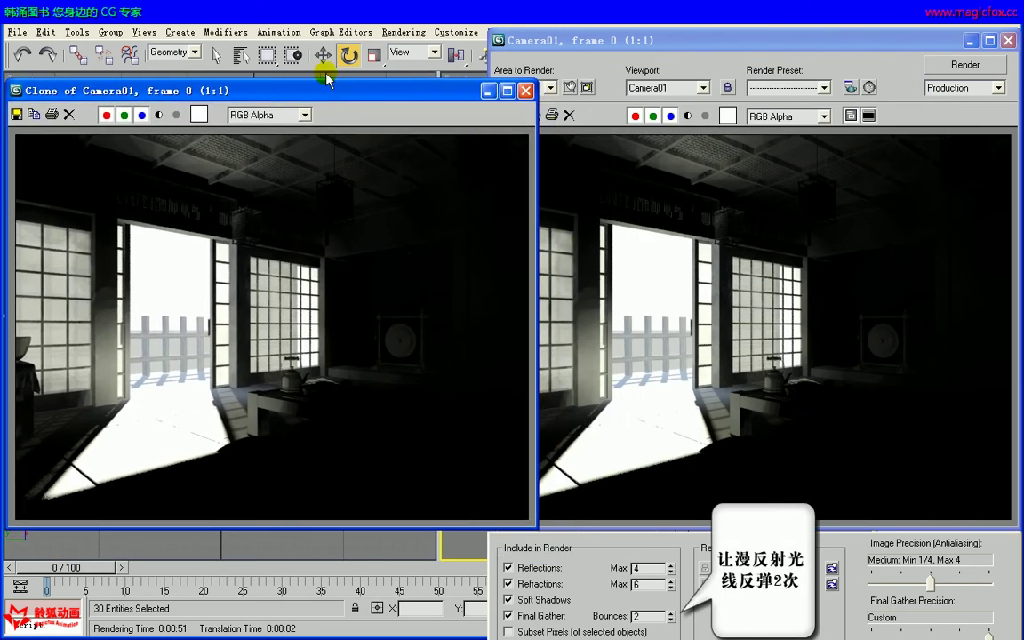
pyautogui.click(950, 68)
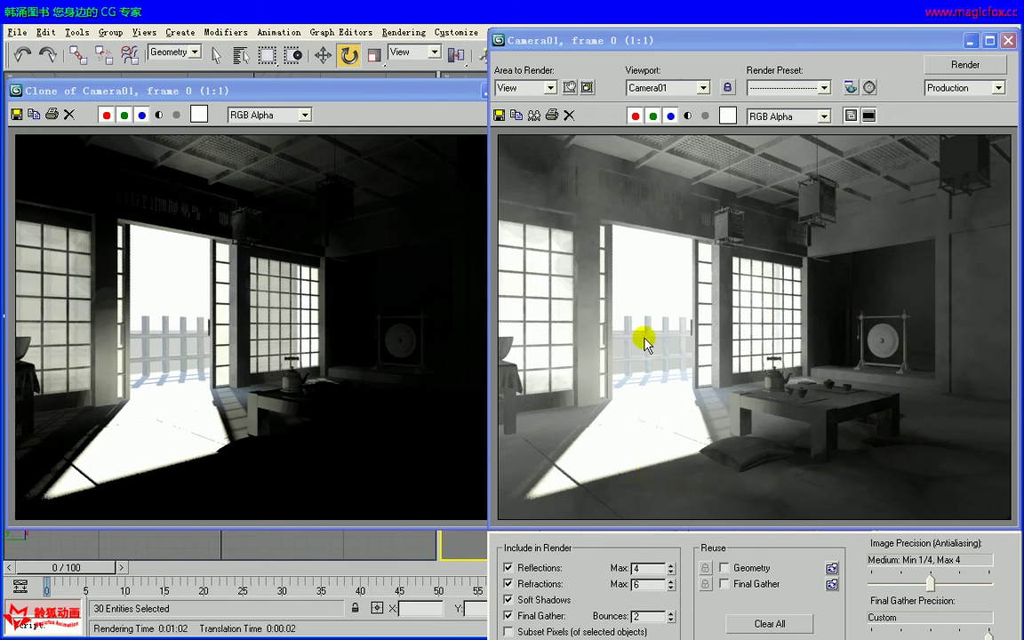
pyautogui.click(647, 615)
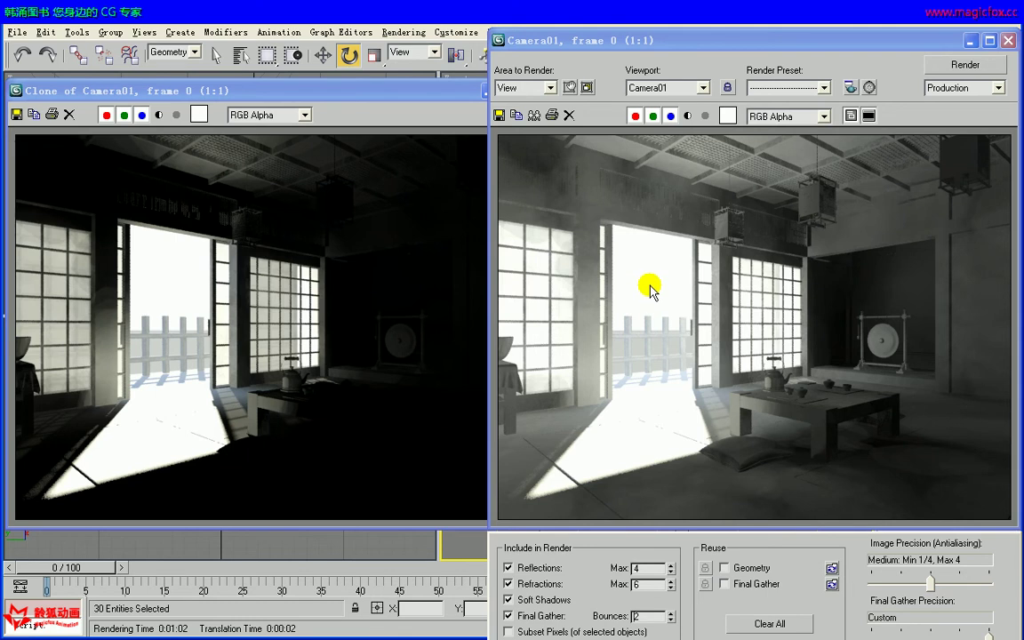
pyautogui.click(473, 96)
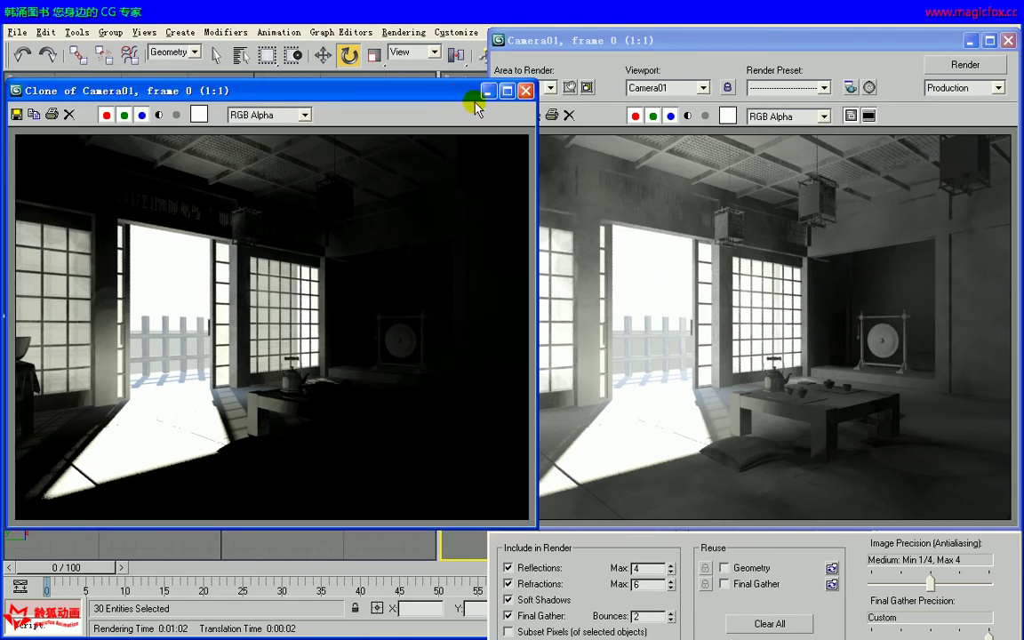
pyautogui.click(522, 94)
pyautogui.press('alt')
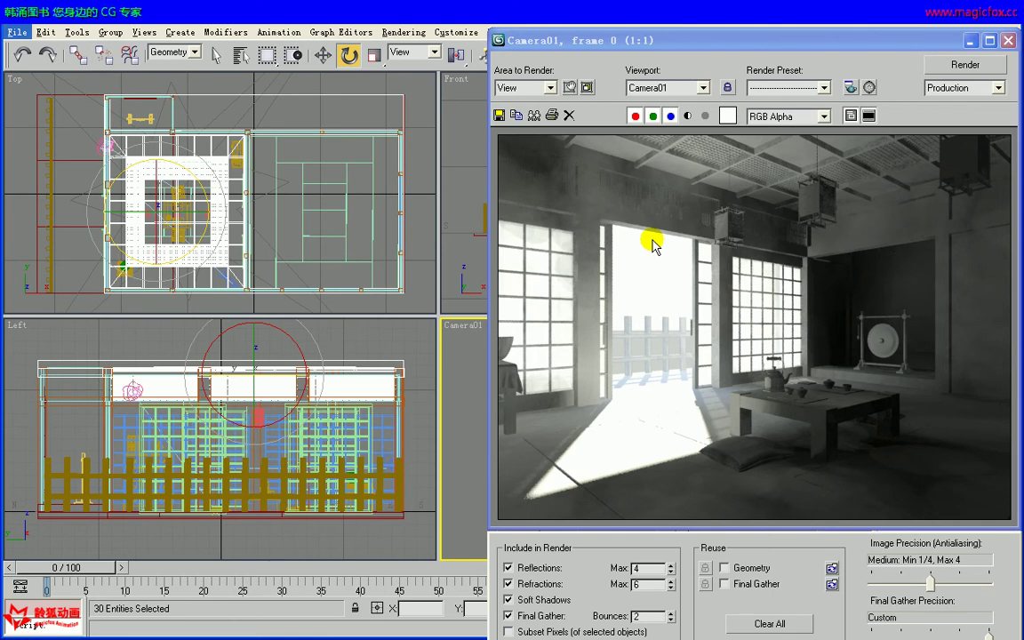
pyautogui.press('alt')
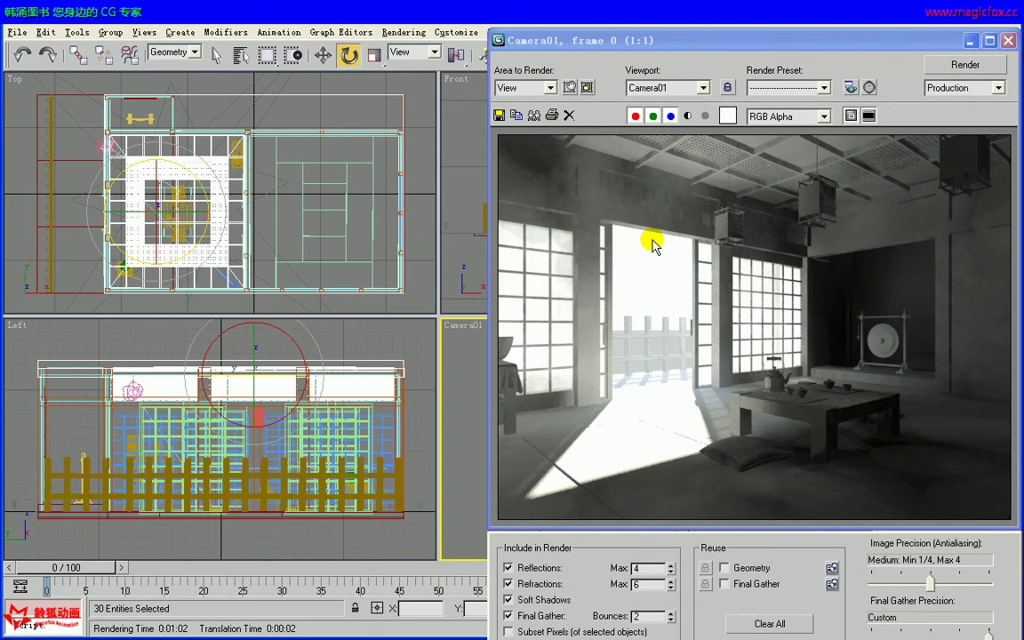
pyautogui.press('alt')
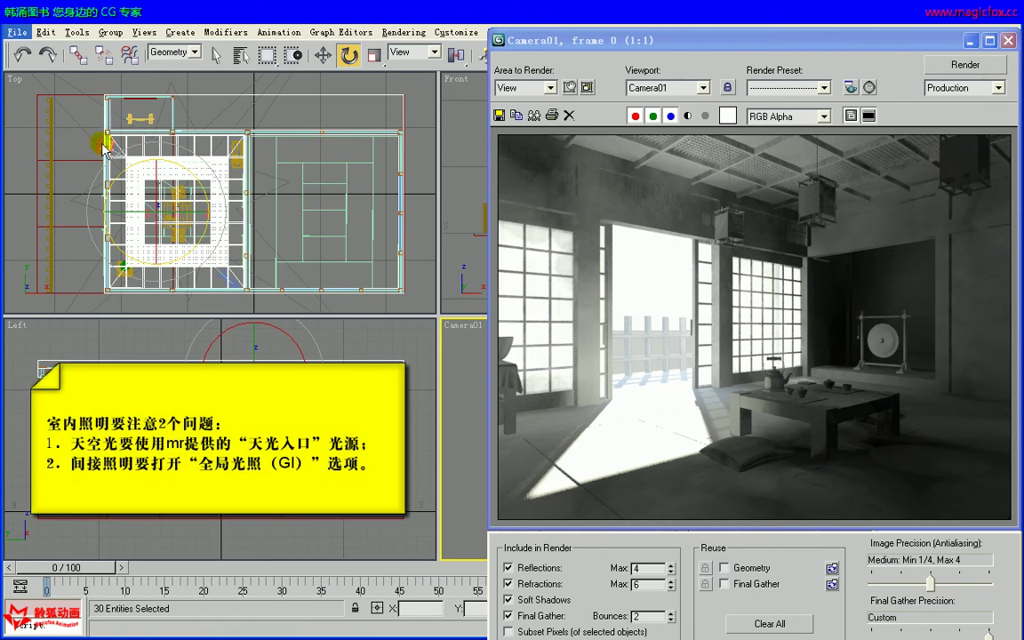
pyautogui.press('alt')
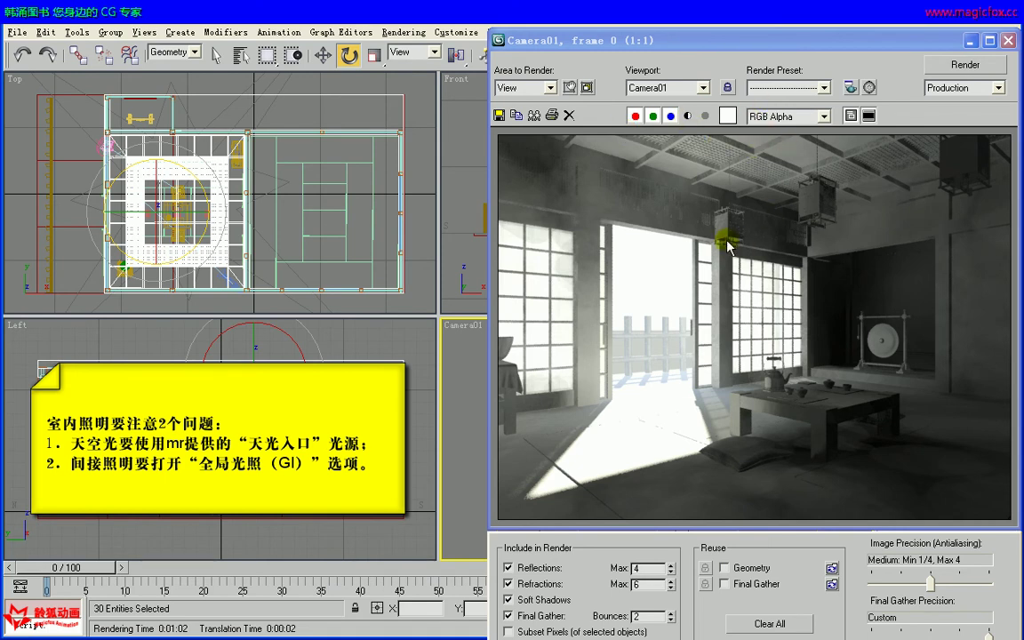
pyautogui.press('alt')
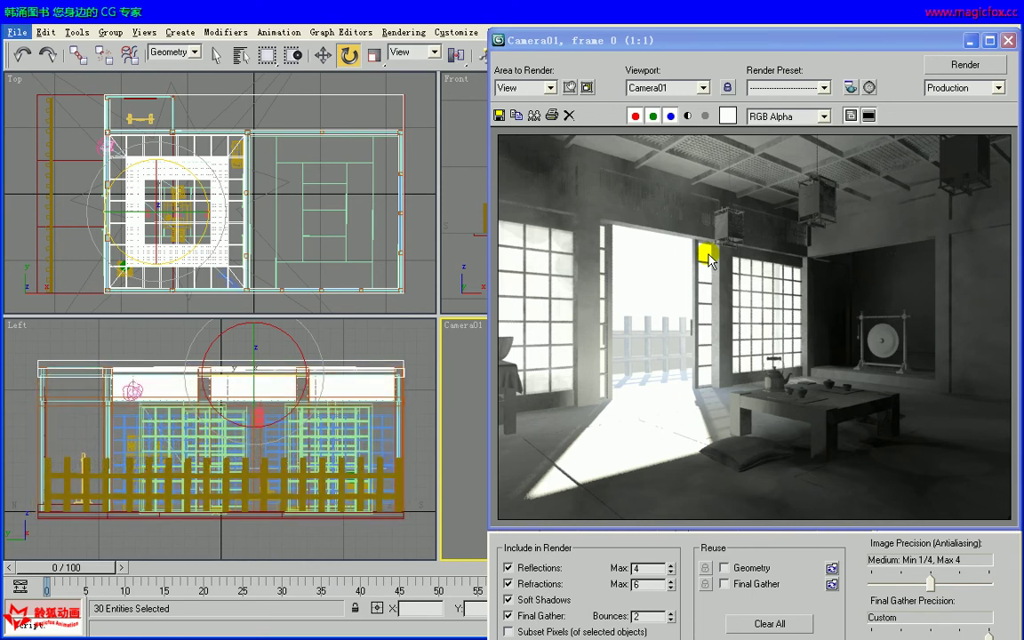
pyautogui.press('alt')
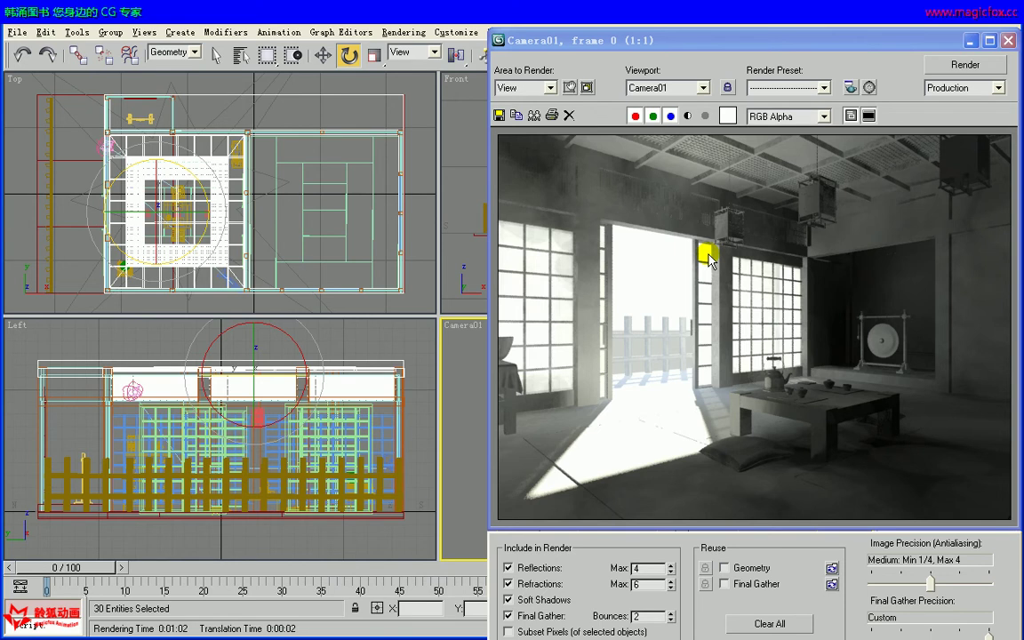
pyautogui.press('alt')
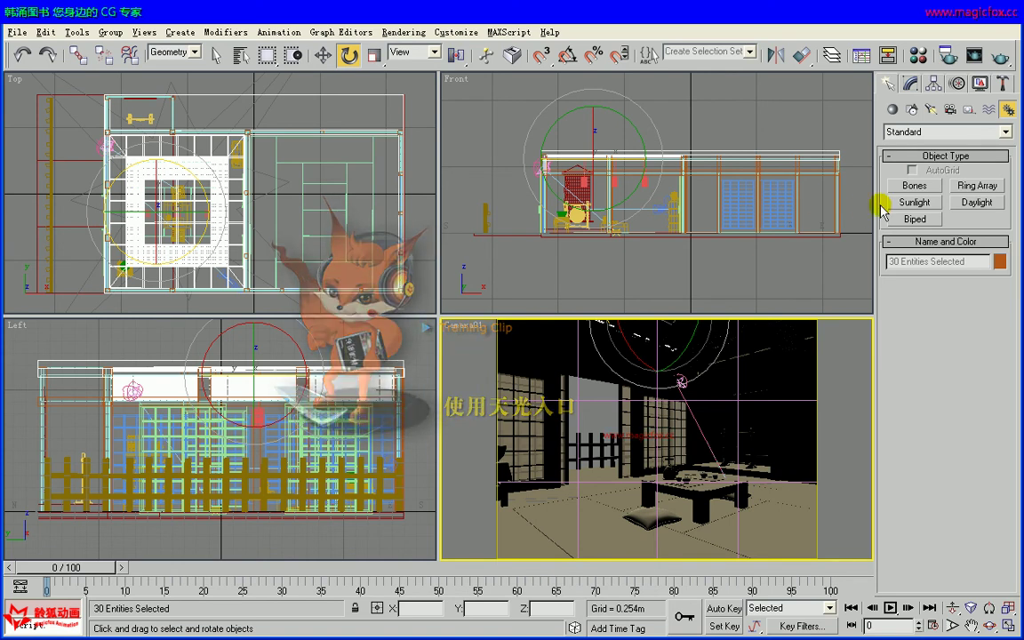
# Draw an mr Sky Portal about 2.3 m by 4.84 m in the Left view, covering the window openings behind the fence.
pyautogui.click(933, 109)
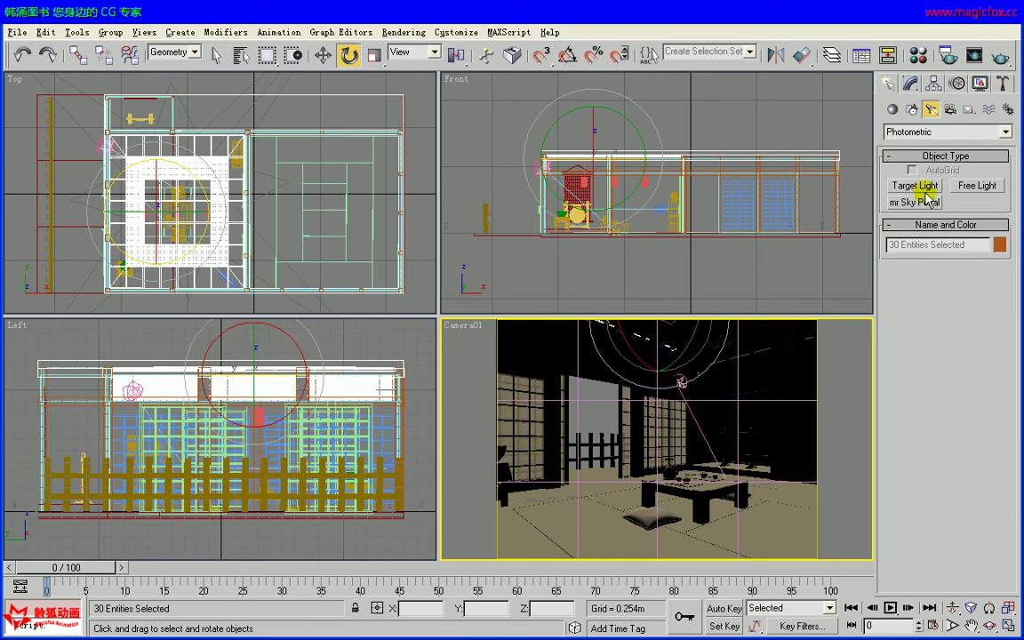
pyautogui.press('alt')
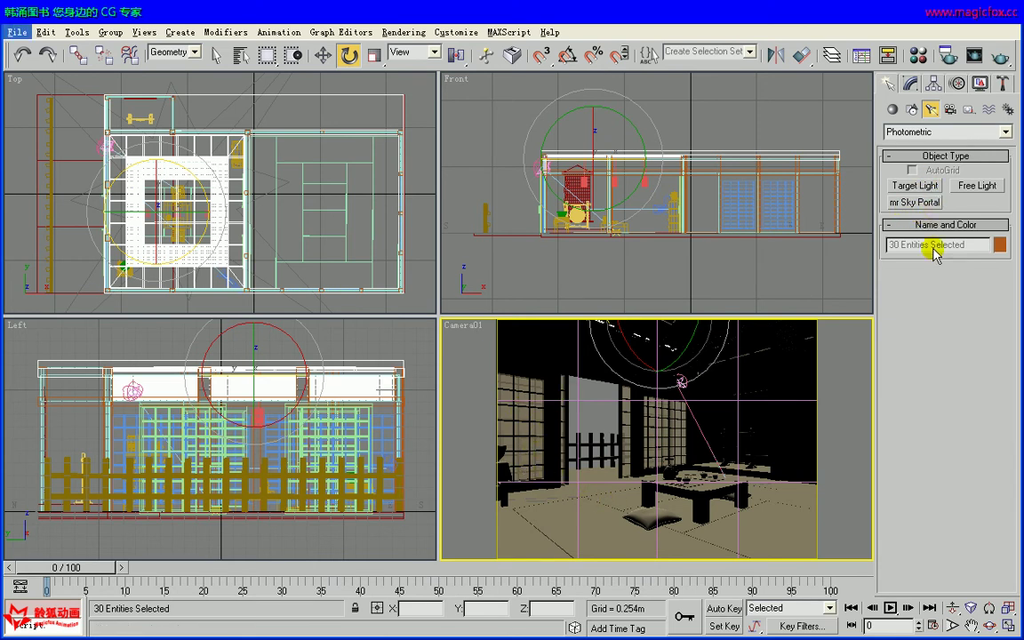
pyautogui.click(915, 203)
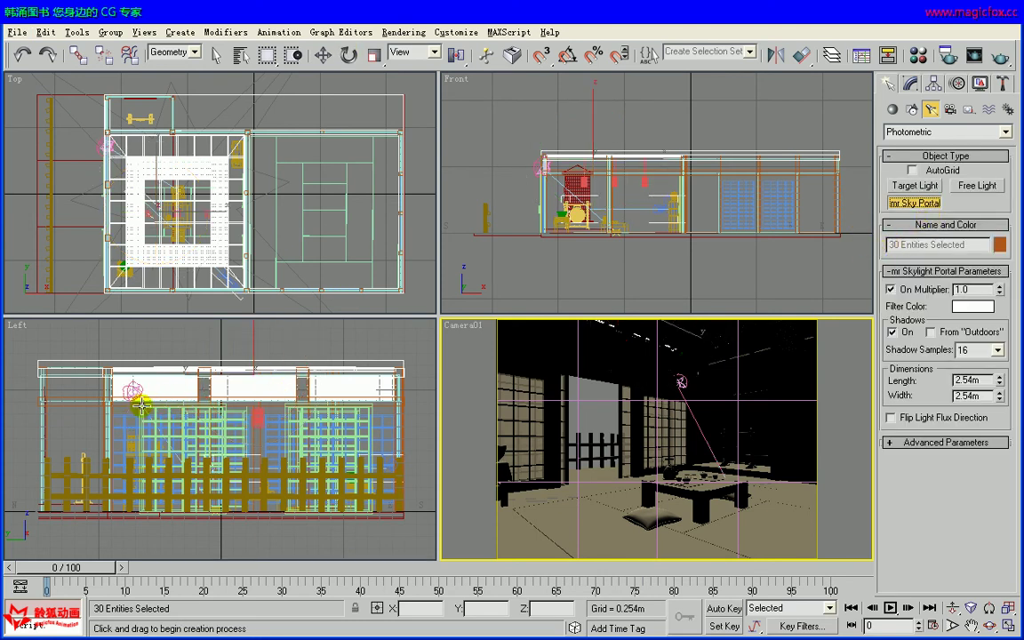
pyautogui.moveTo(140, 405); pyautogui.dragTo(369, 506)
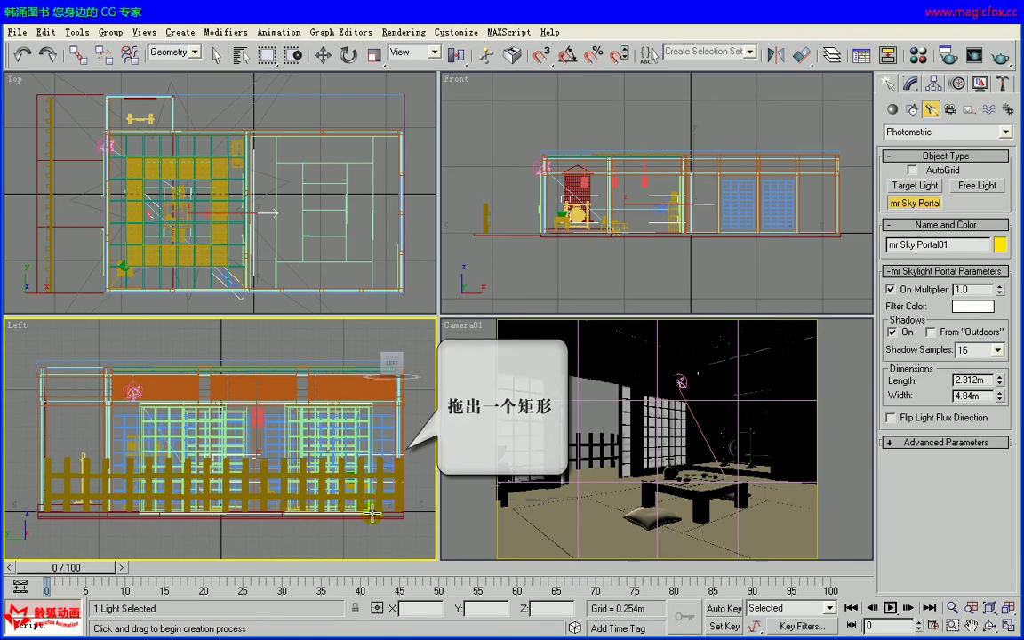
# Move the new sky portal in the Top view to just outside the fence-side wall, at about X -6.1 m.
pyautogui.press('e')
pyautogui.click(322, 55)
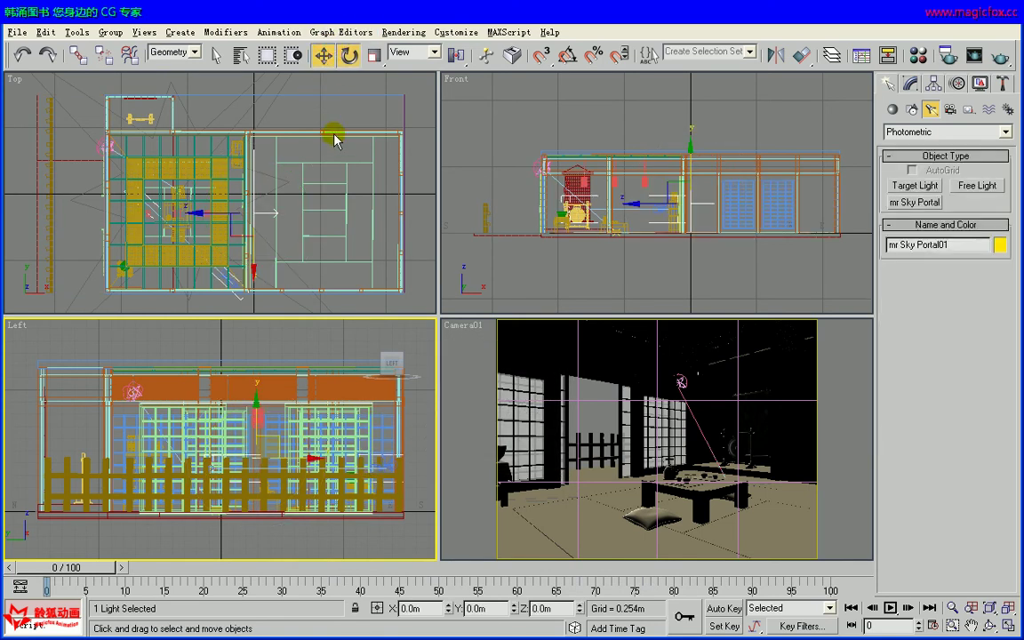
pyautogui.rightClick(329, 110)
pyautogui.moveTo(270, 185); pyautogui.dragTo(98, 172)
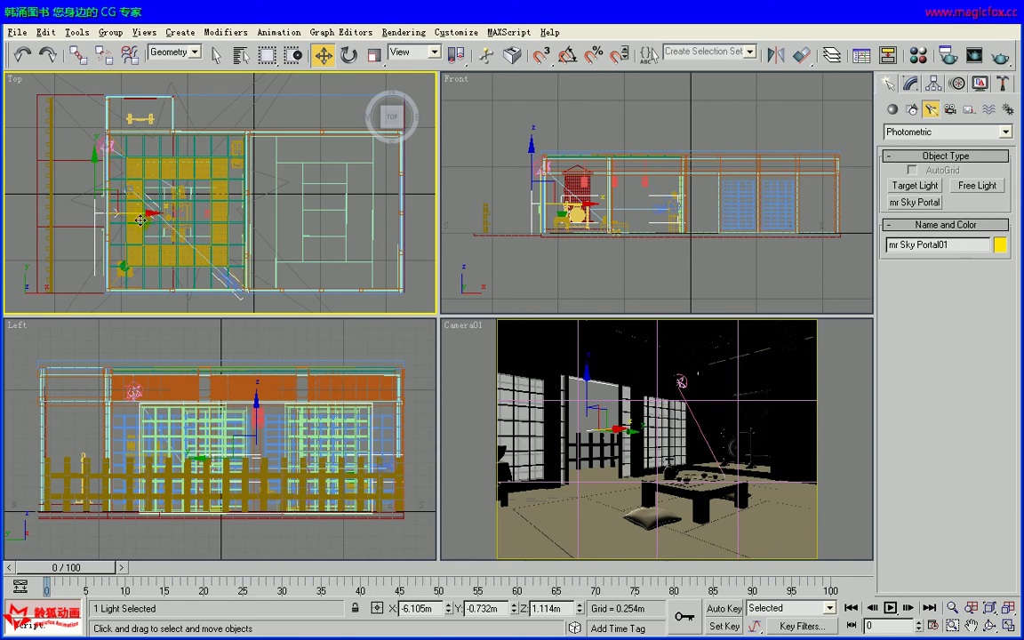
pyautogui.press('alt')
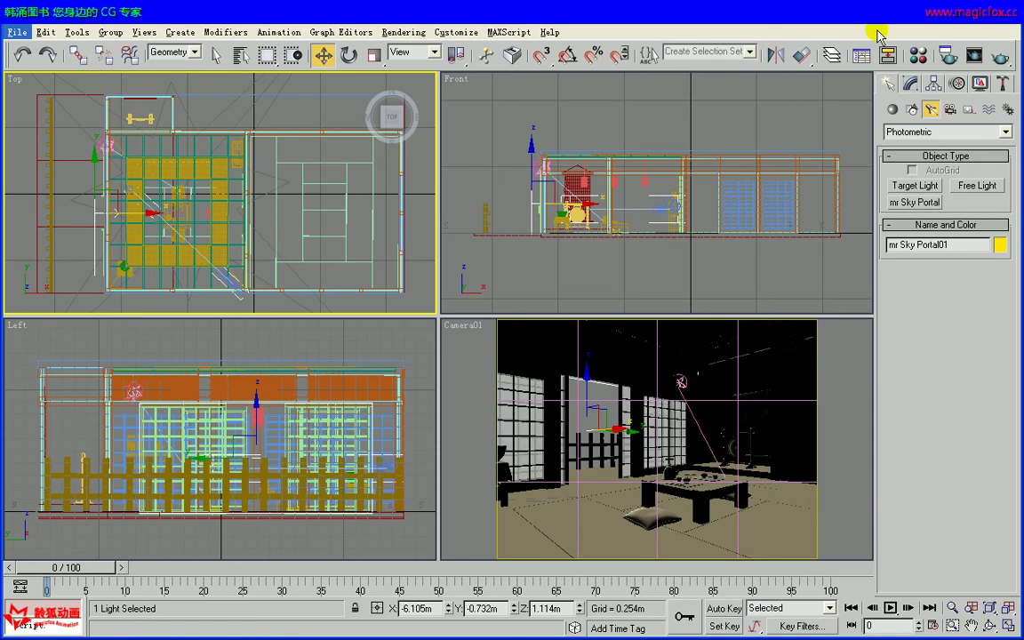
# Draw a second mr Sky Portal about 2.03 m by 2.84 m in the Front view, around the pair of blue lattice windows.
pyautogui.click(920, 203)
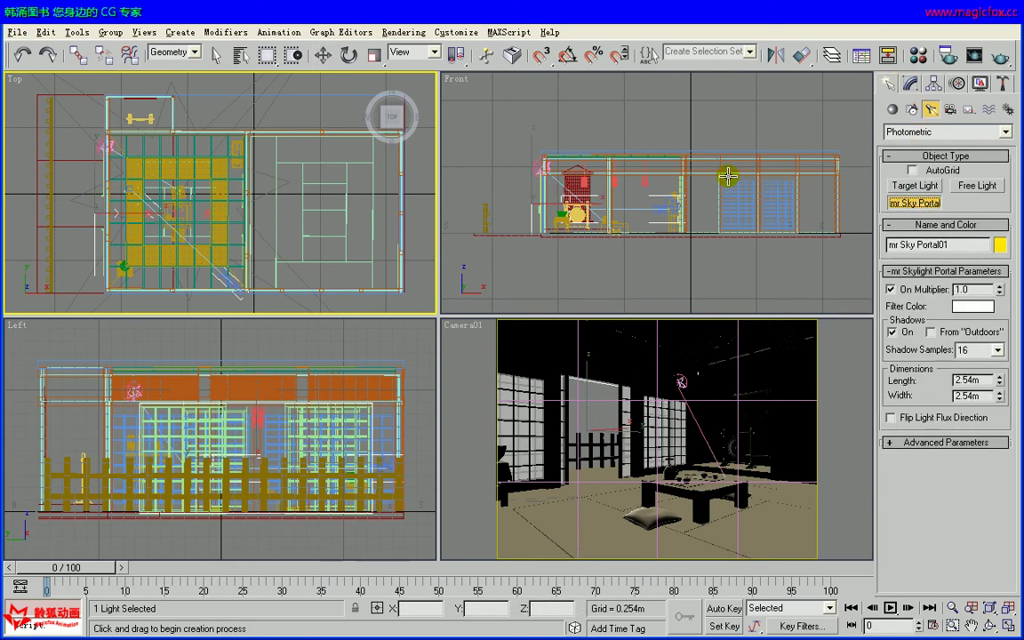
pyautogui.click(952, 626)
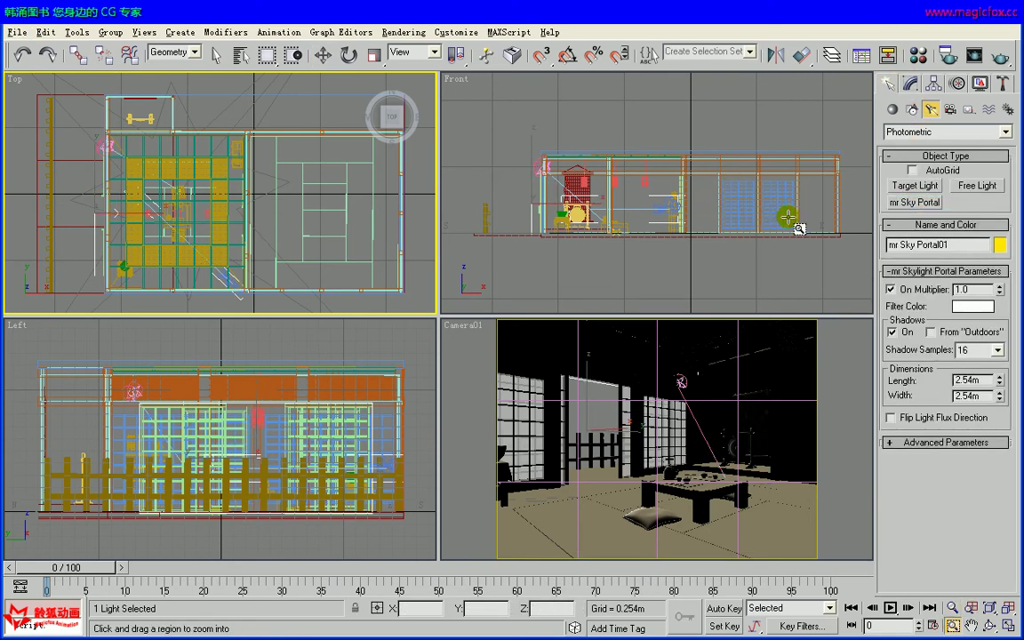
pyautogui.click(637, 233)
pyautogui.moveTo(809, 157); pyautogui.dragTo(661, 177)
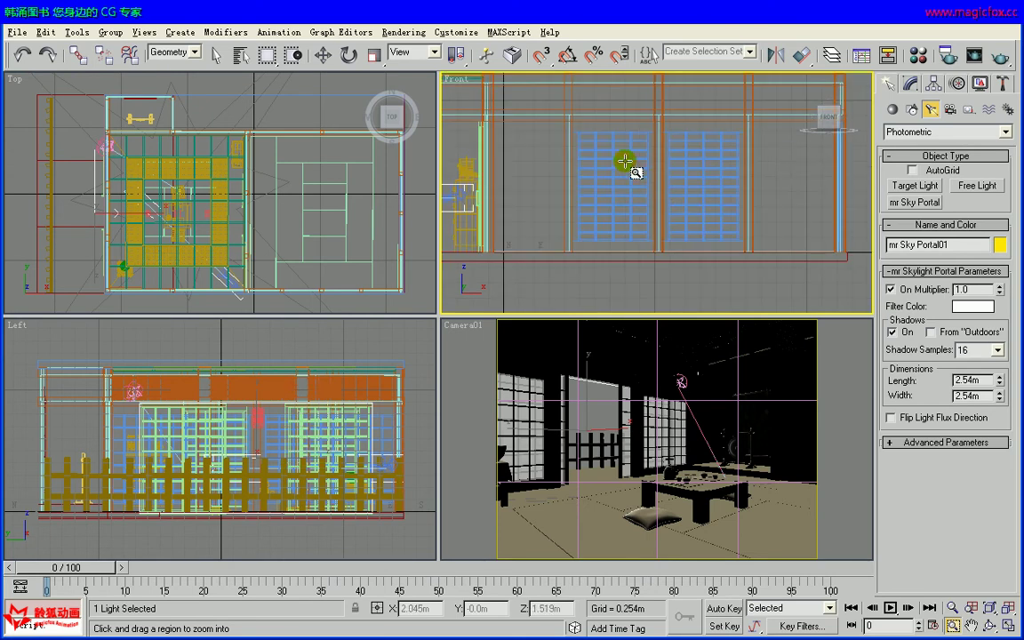
pyautogui.moveTo(576, 127); pyautogui.dragTo(745, 244)
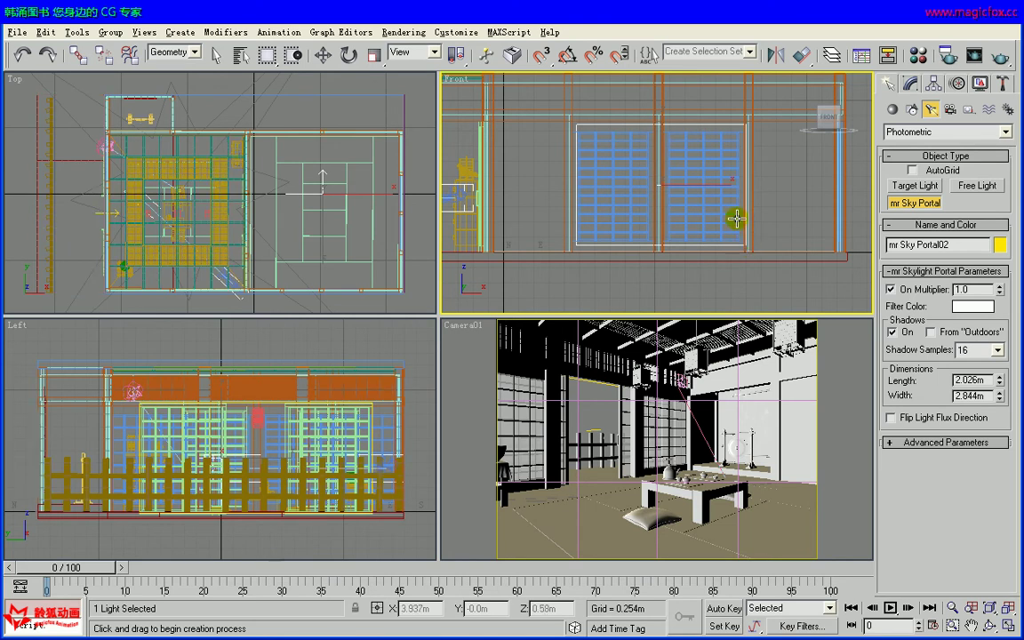
# Move the second sky portal in the Top view to just outside the front wall, at about Y -4.05 m.
pyautogui.rightClick(662, 205)
pyautogui.press('w')
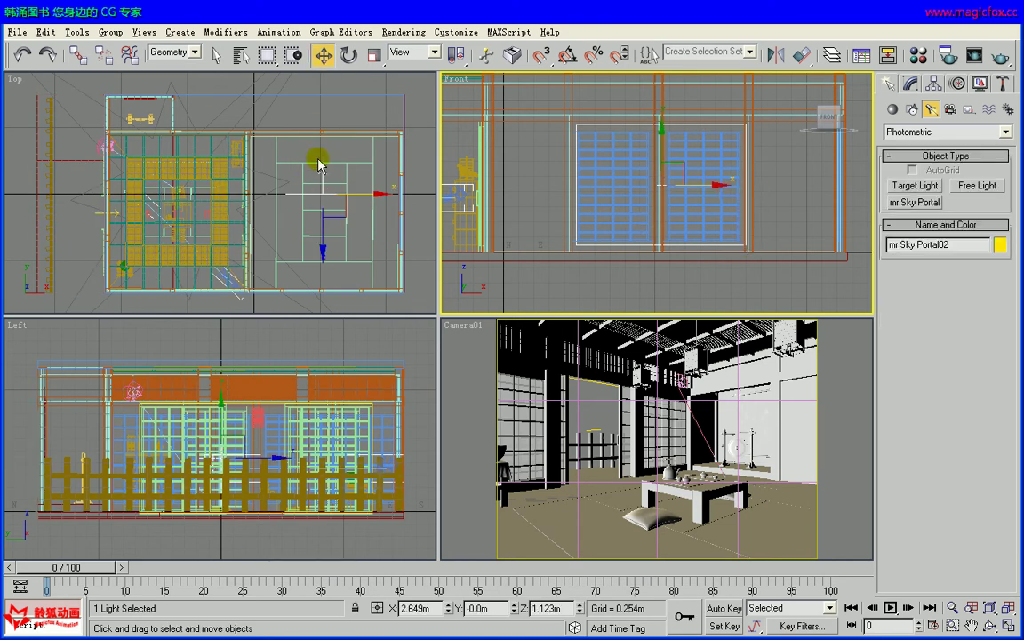
pyautogui.click(327, 129)
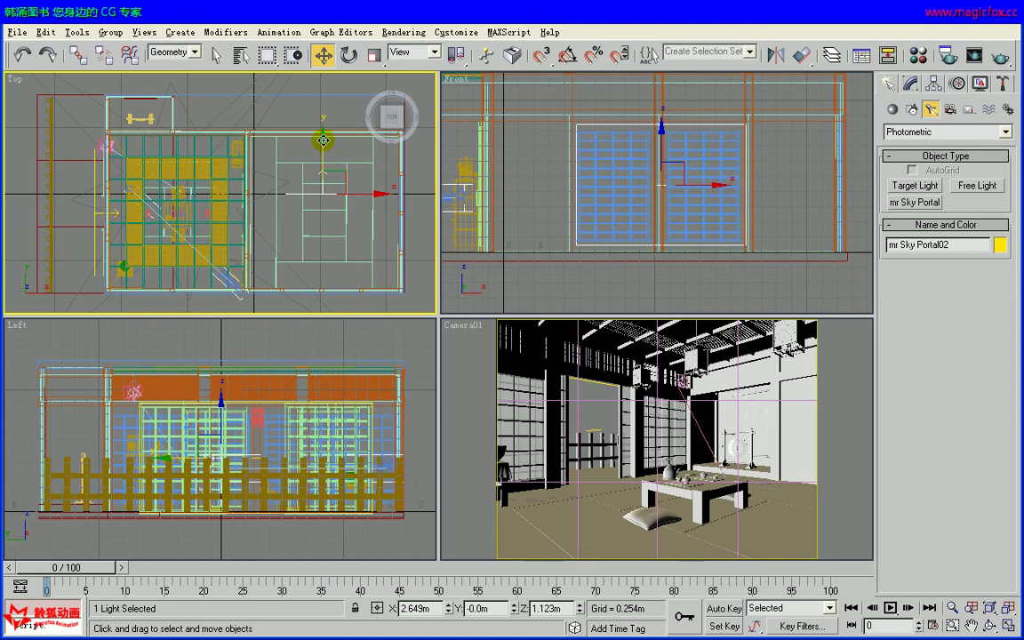
pyautogui.moveTo(324, 143); pyautogui.dragTo(324, 258)
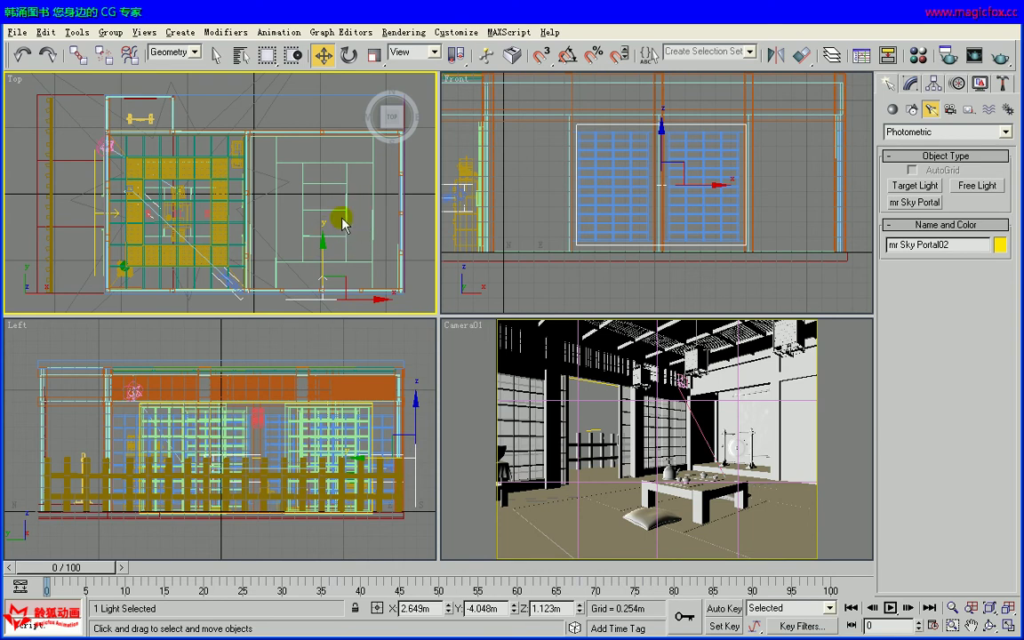
# Change the Left view to a shaded Right view and draw a third mr Sky Portal about 2.06 m by 2.93 m around its two windows.
pyautogui.moveTo(366, 212); pyautogui.dragTo(306, 219, button='middle')
pyautogui.rightClick(275, 343)
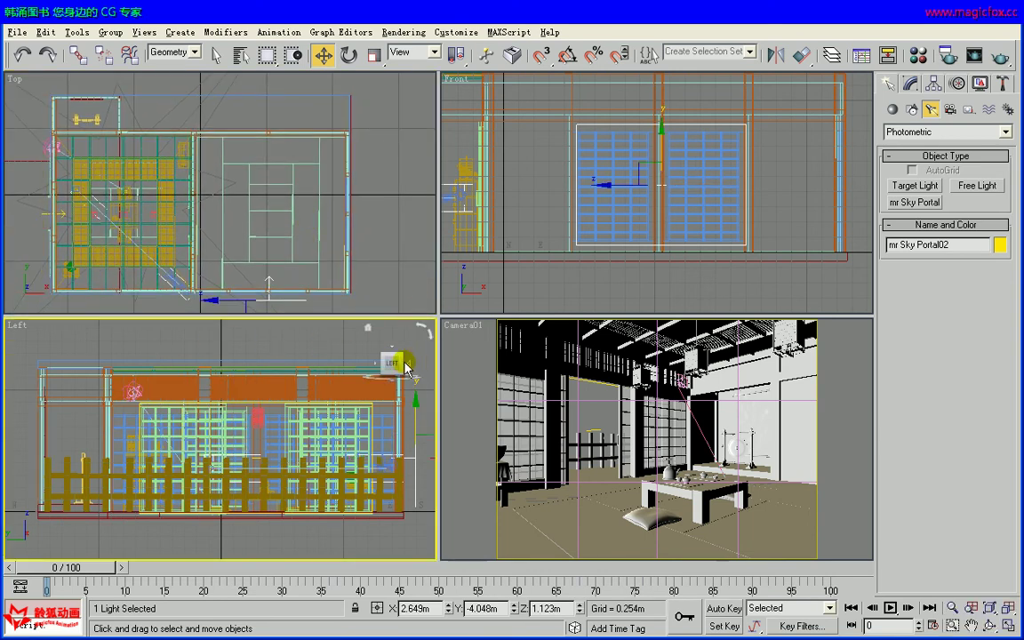
pyautogui.click(378, 364)
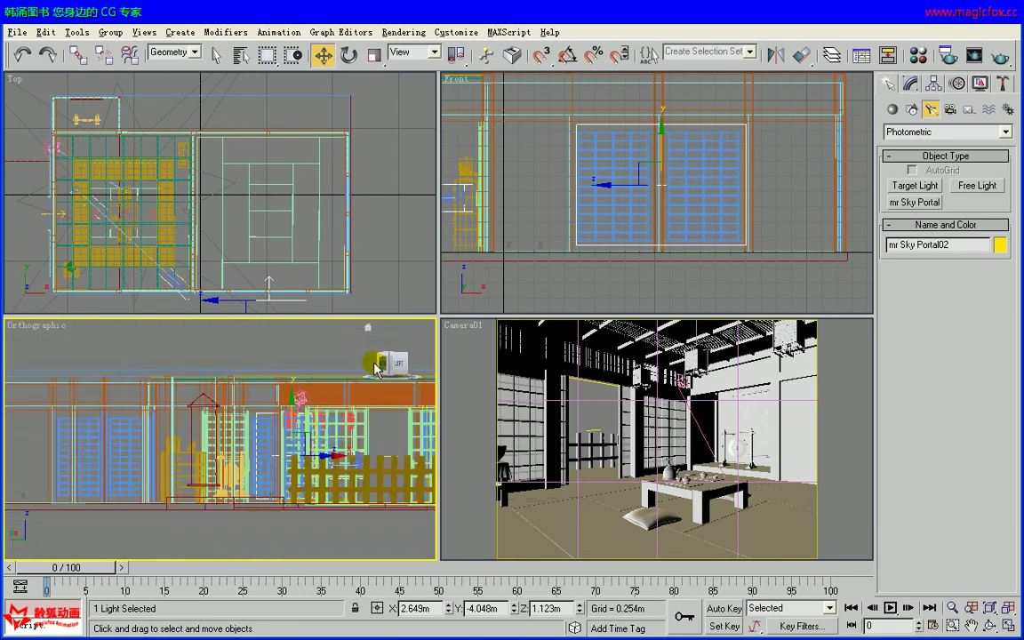
pyautogui.click(373, 365)
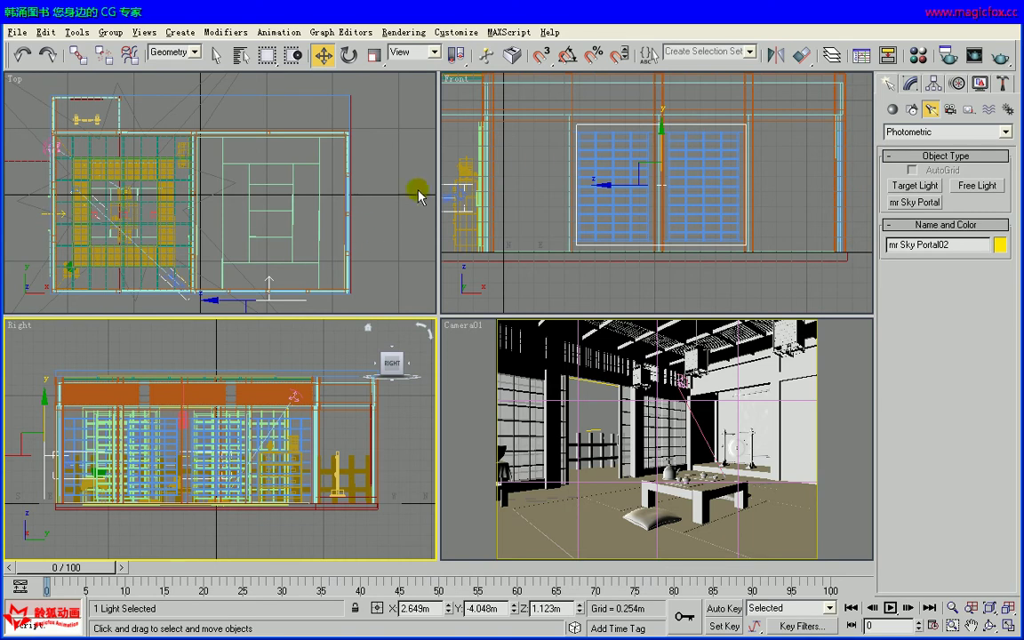
pyautogui.click(910, 204)
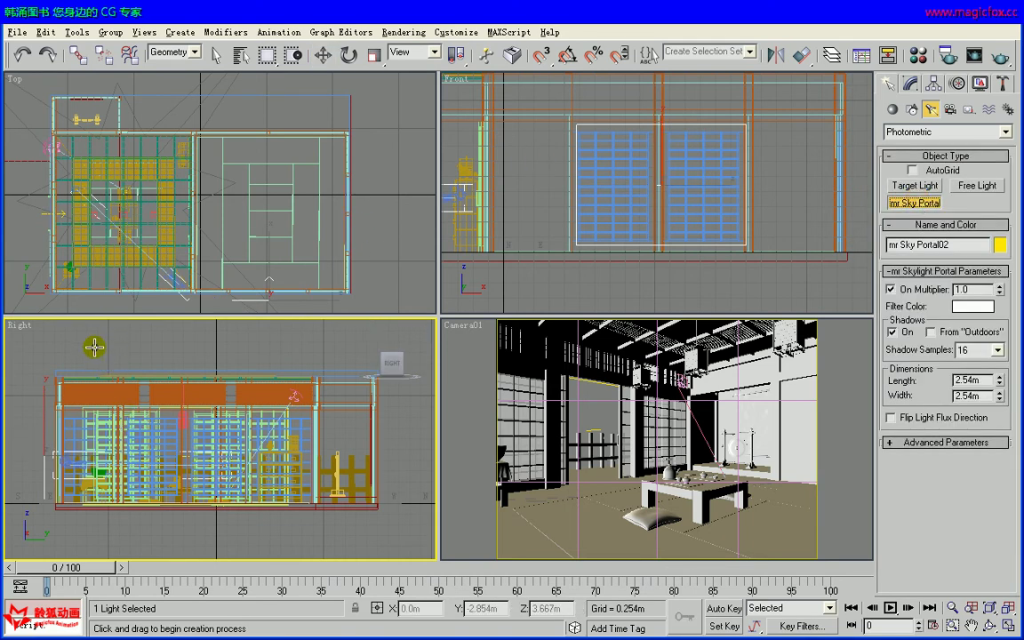
pyautogui.rightClick(18, 327)
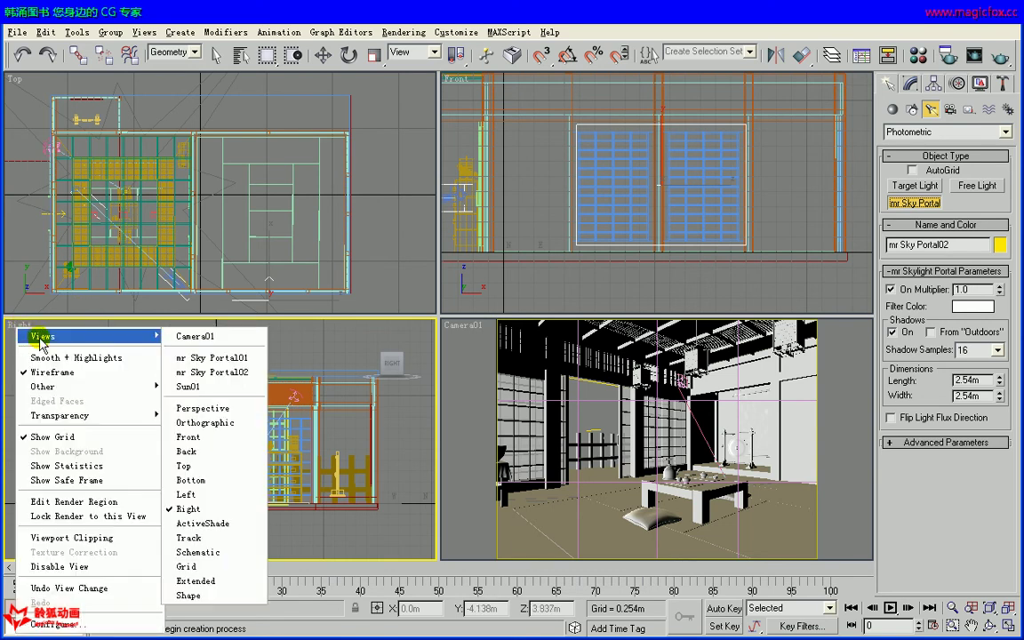
pyautogui.click(80, 378)
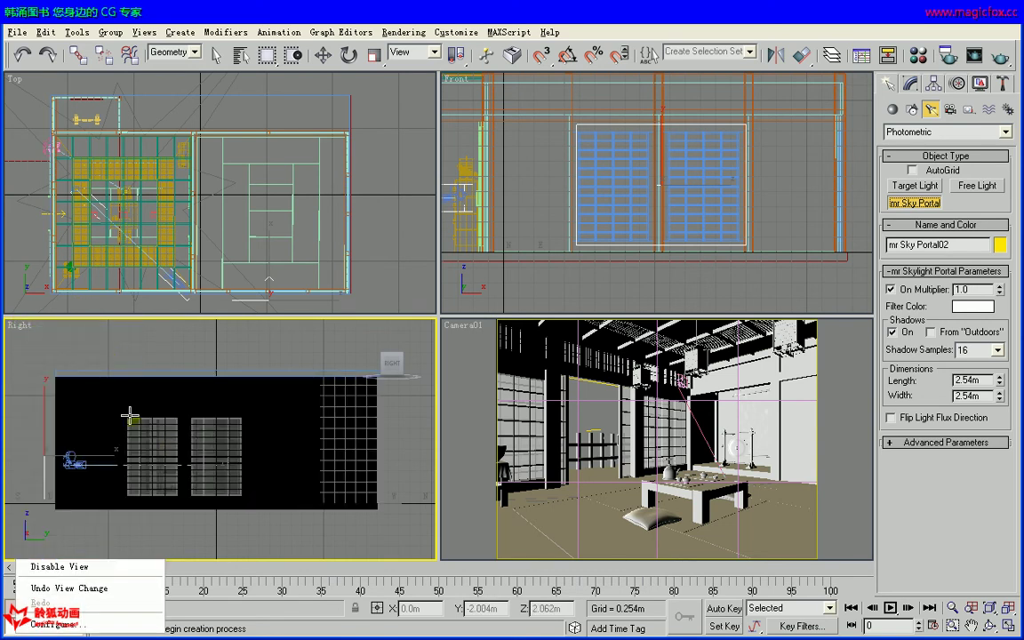
pyautogui.moveTo(122, 411); pyautogui.dragTo(245, 498)
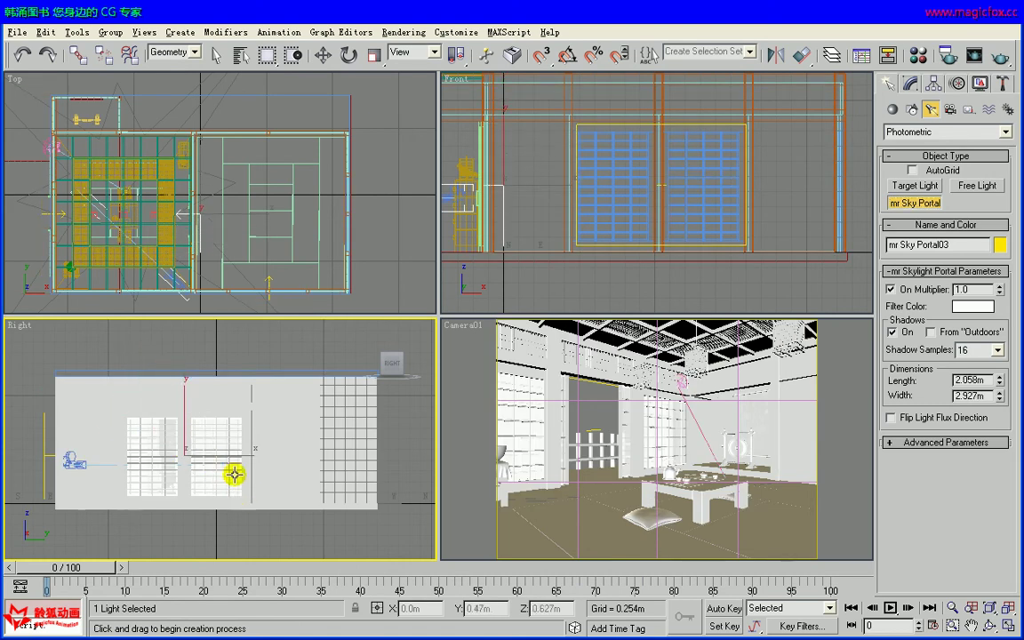
# Move the third sky portal in the Top view to just outside the right-hand wall, at about X 6.0 m.
pyautogui.rightClick(224, 202)
pyautogui.press('w')
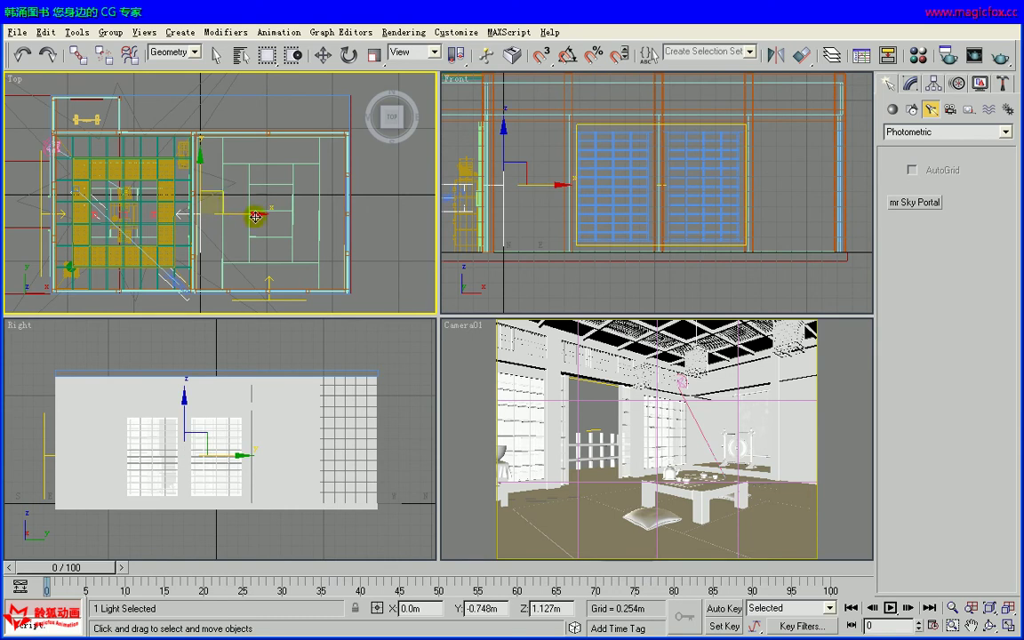
pyautogui.moveTo(296, 222); pyautogui.dragTo(401, 219)
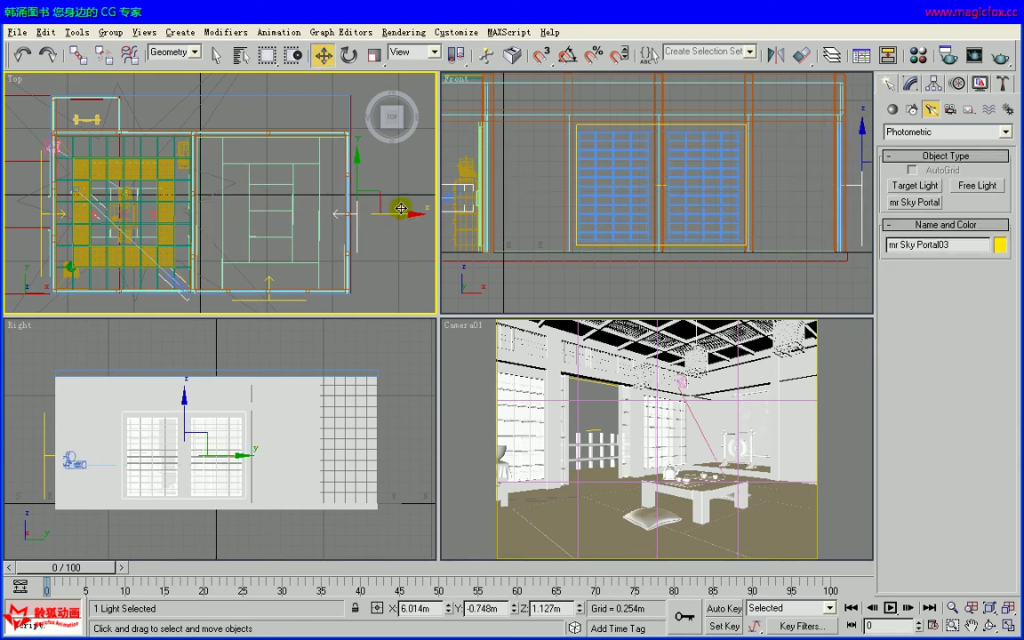
pyautogui.press('alt')
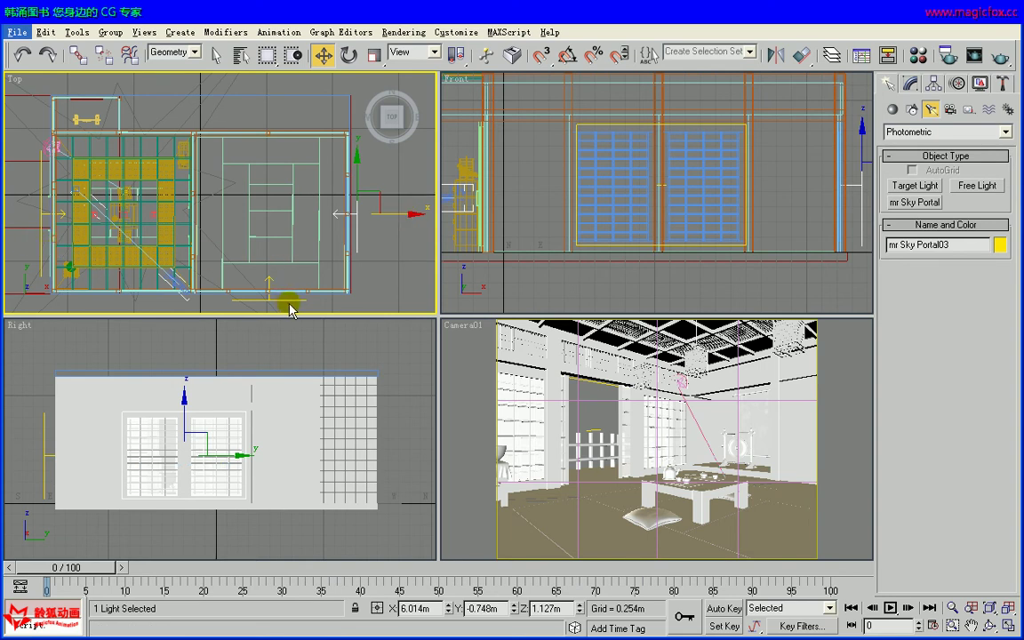
# Limit the selection filter to Lights and select the sky portal outside the fence-side wall.
pyautogui.moveTo(302, 309); pyautogui.dragTo(240, 298)
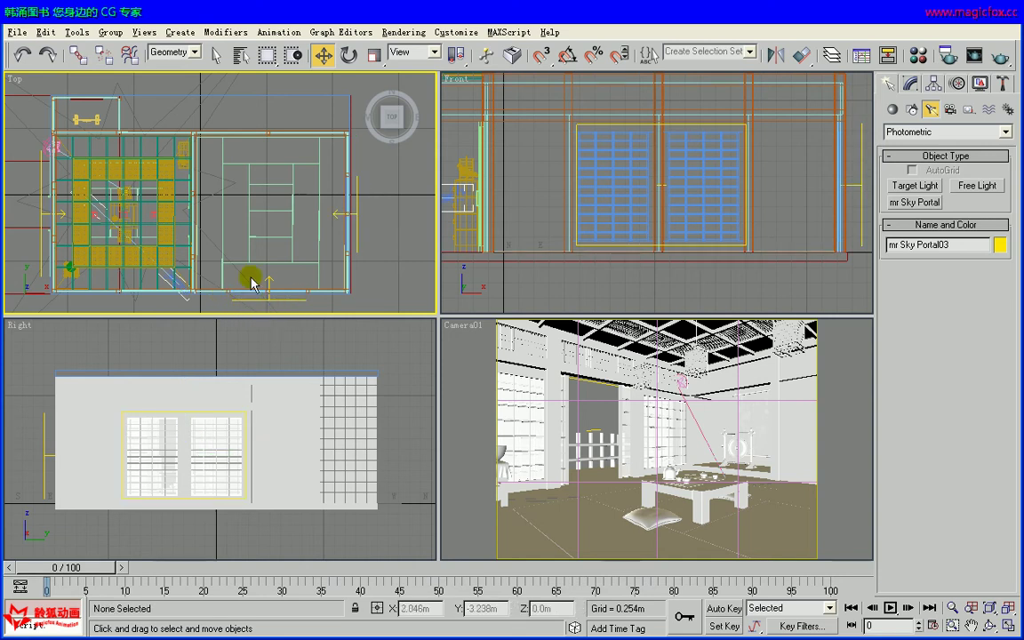
pyautogui.click(175, 51)
pyautogui.click(177, 86)
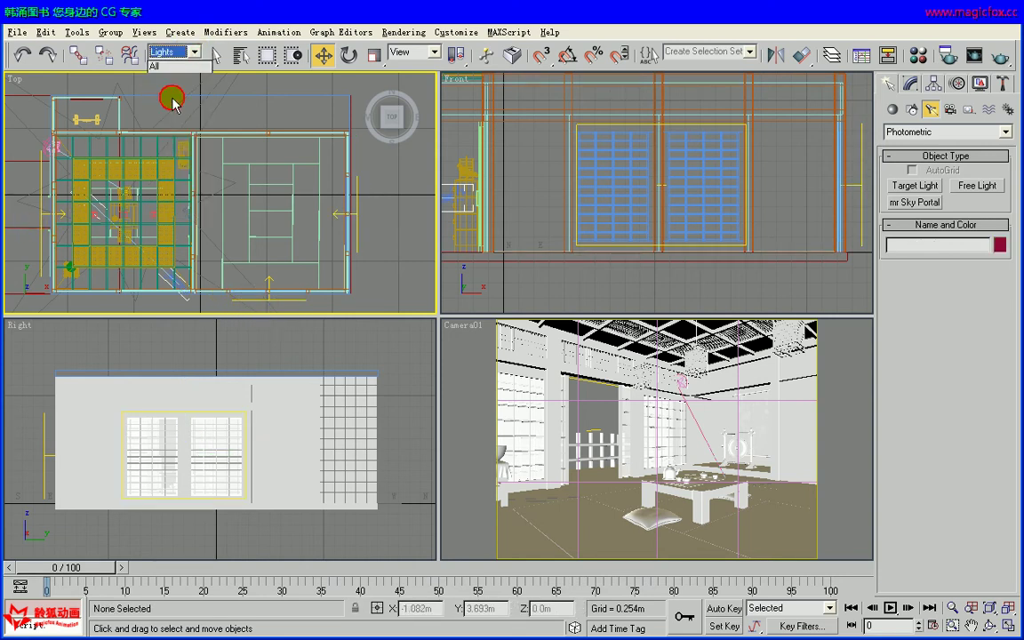
pyautogui.click(30, 233)
# Examine the selected sky portal's skylight portal parameters and its advanced visibility, transparency and color source options.
pyautogui.click(908, 83)
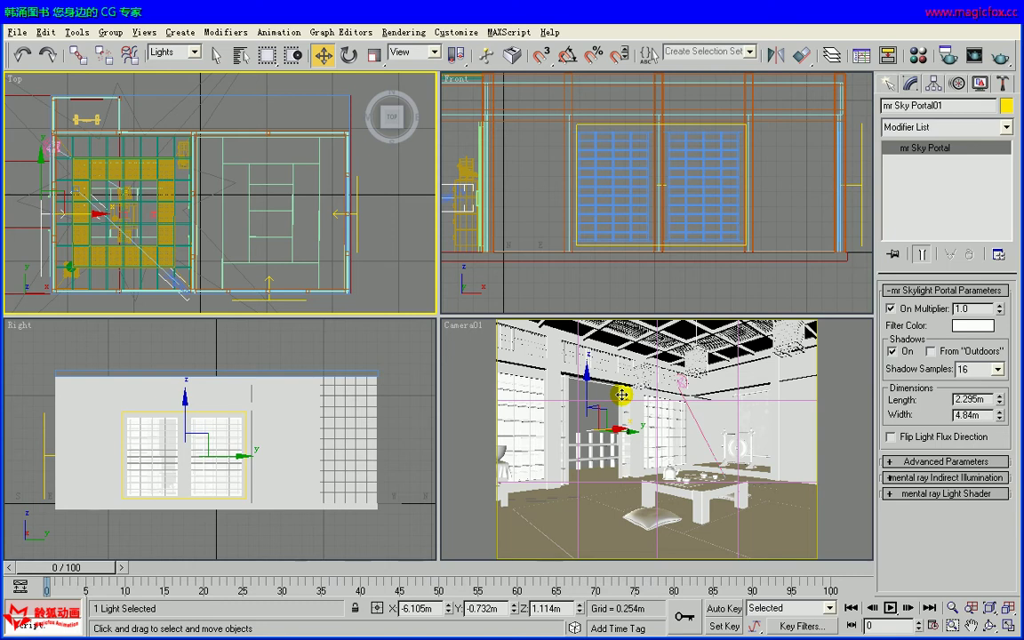
pyautogui.press('alt')
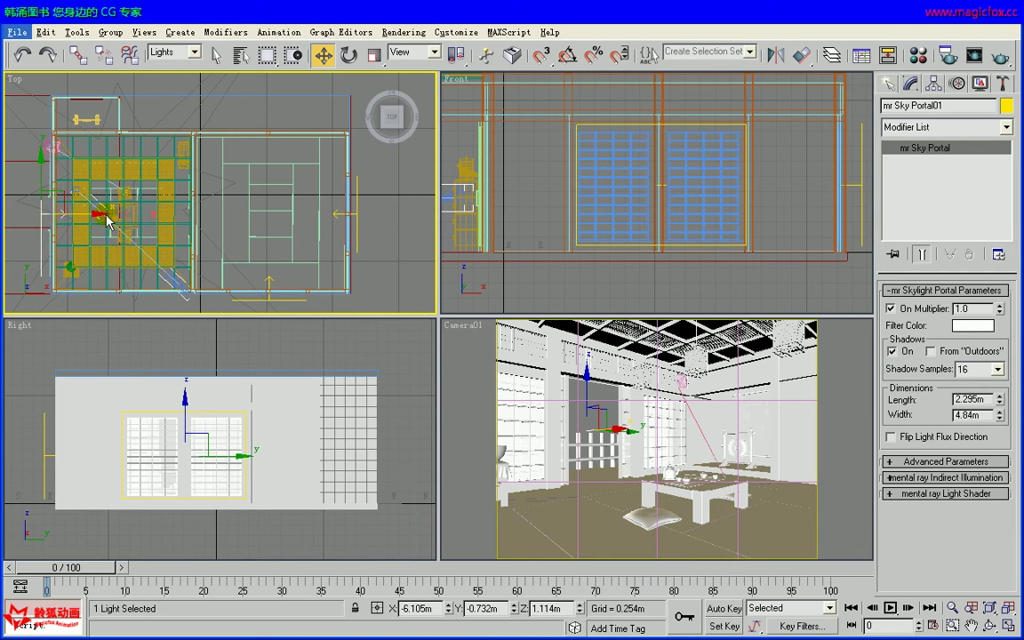
pyautogui.click(933, 461)
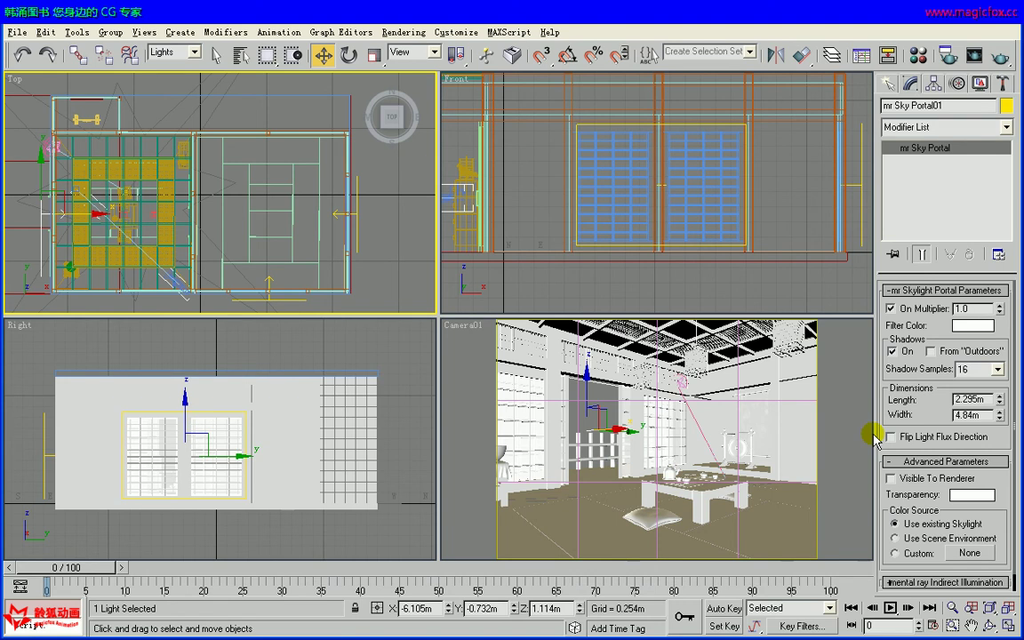
pyautogui.press('alt')
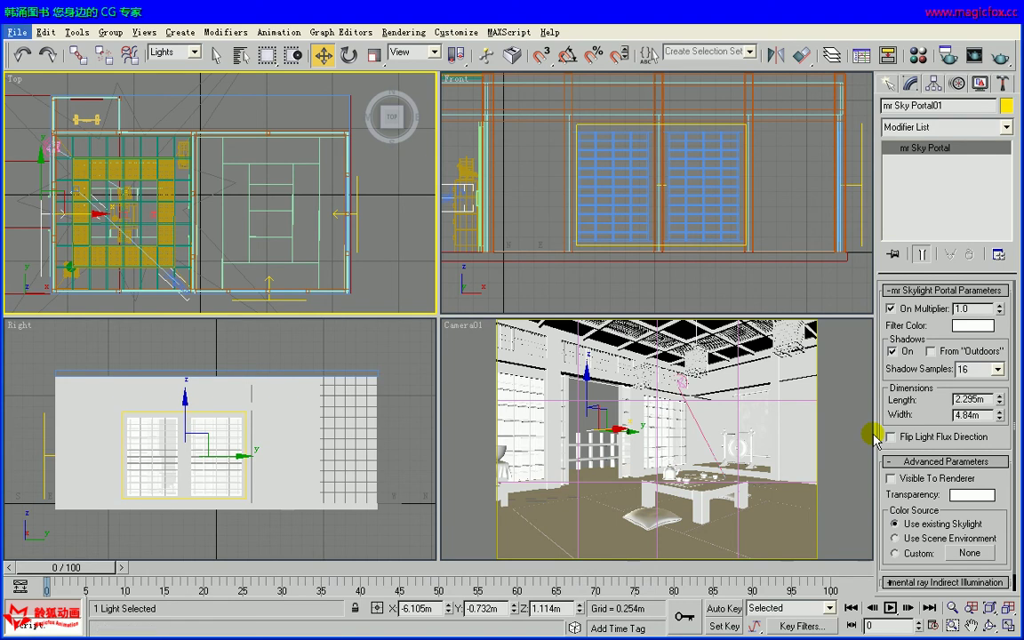
pyautogui.click(1001, 464)
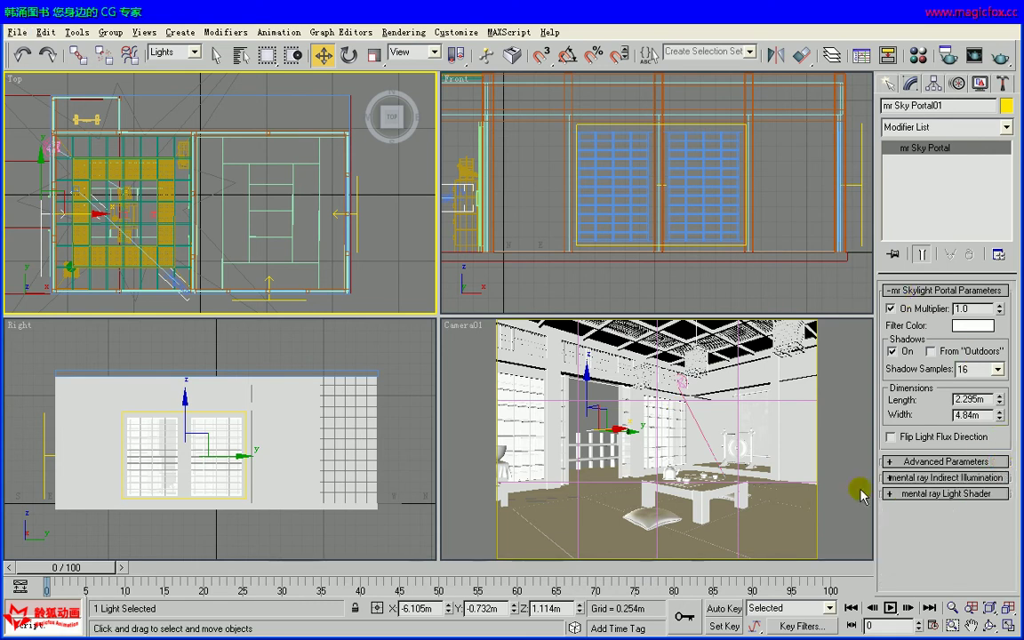
# Fit all views to the scene and re-render Camera01 with the sky portals, placing a clone of the previous render beside it.
pyautogui.click(1010, 610)
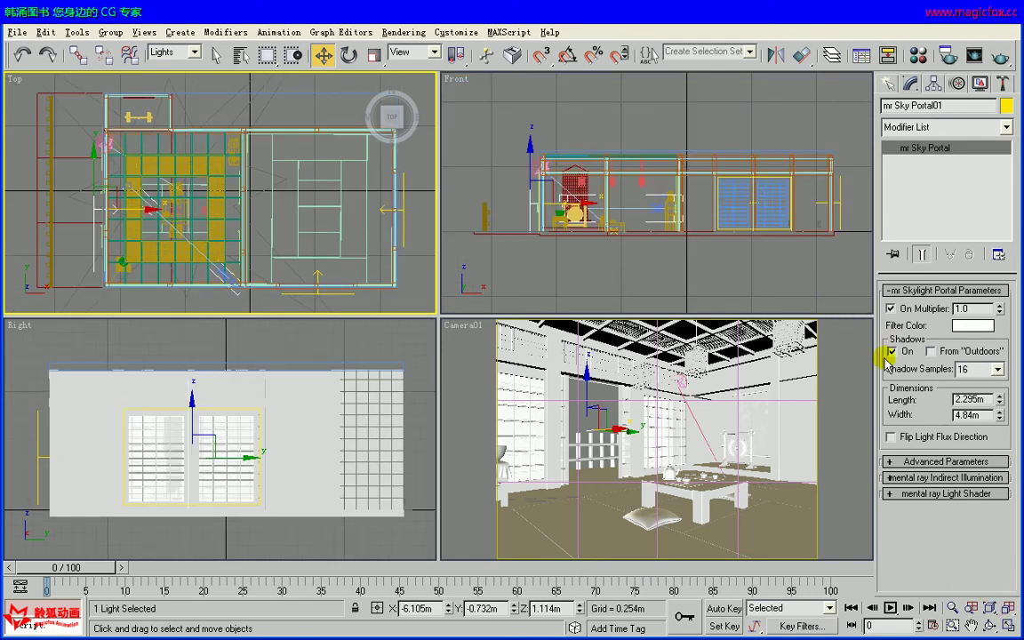
pyautogui.click(1000, 57)
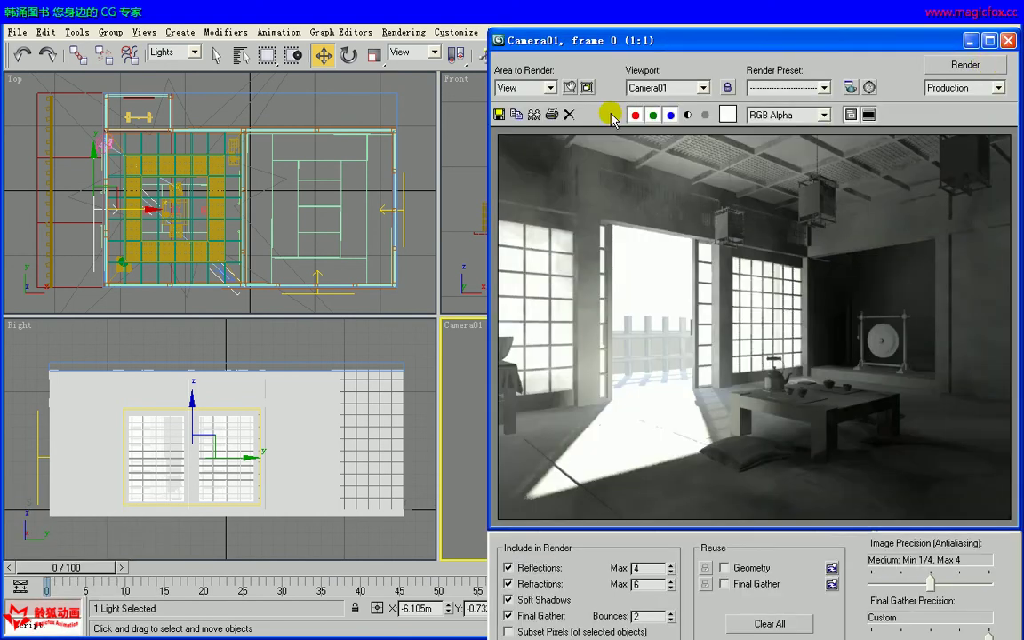
pyautogui.click(533, 115)
pyautogui.moveTo(665, 74)
pyautogui.mouseDown()
pyautogui.moveTo(491, 114)
pyautogui.moveTo(293, 115)
pyautogui.moveTo(274, 104)
pyautogui.mouseUp()
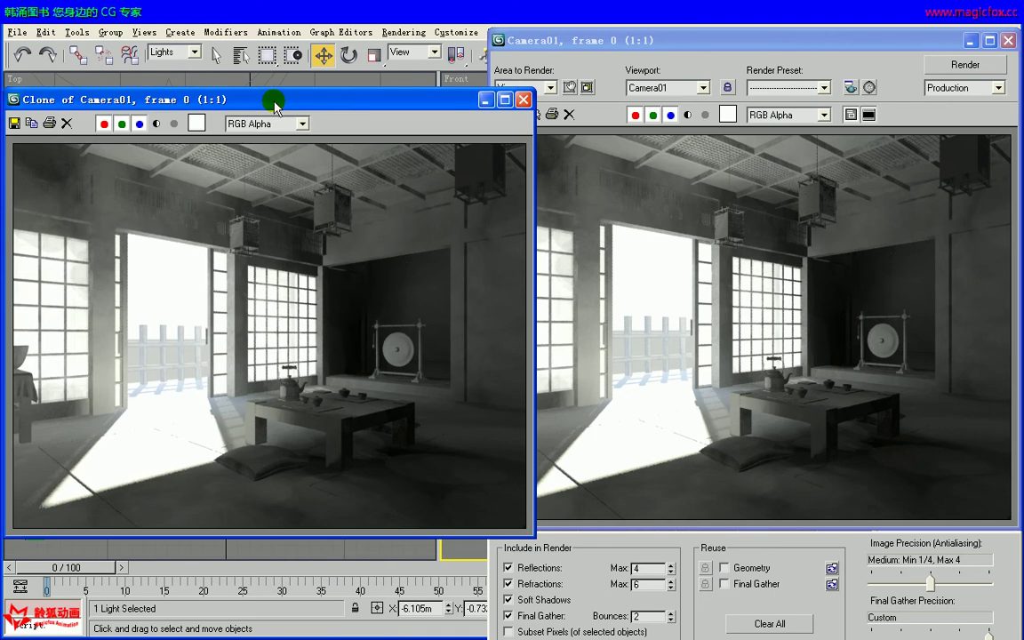
pyautogui.click(967, 65)
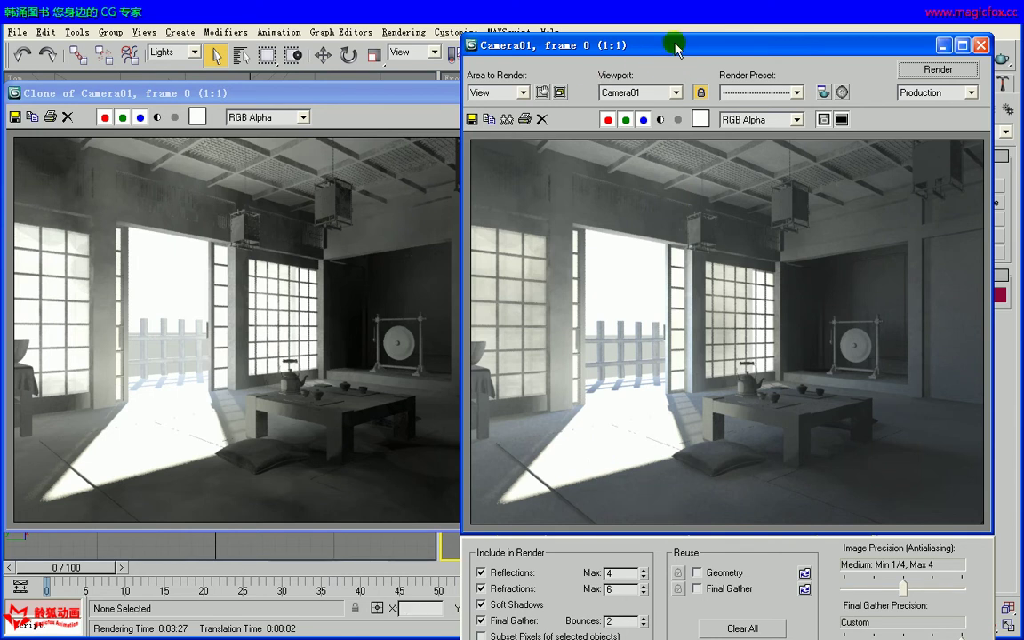
# Compare the new sky portal render with the cloned previous render side by side.
pyautogui.moveTo(661, 50); pyautogui.dragTo(688, 47)
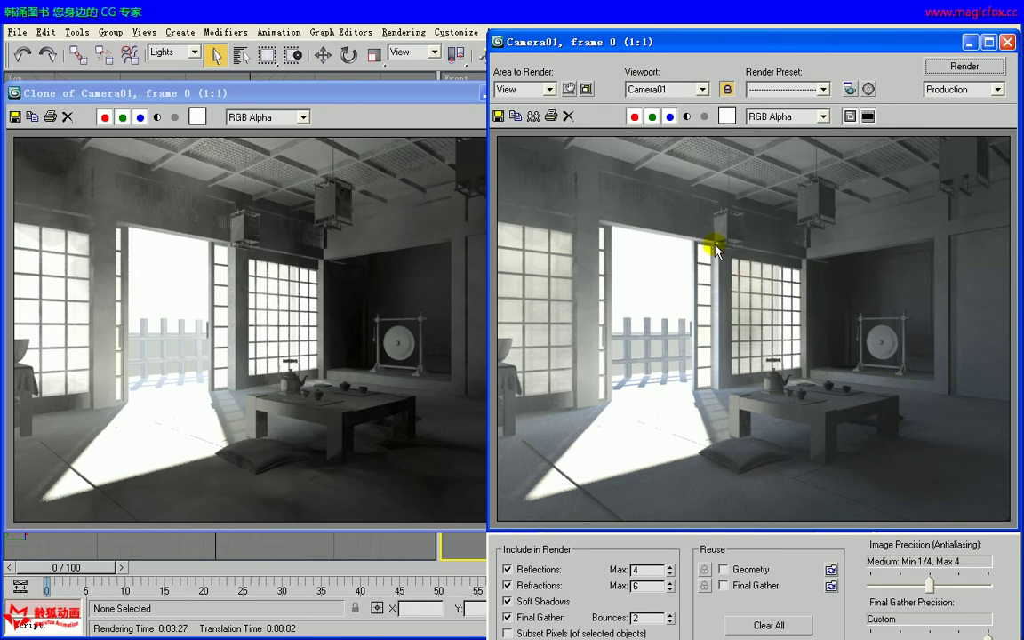
pyautogui.click(143, 92)
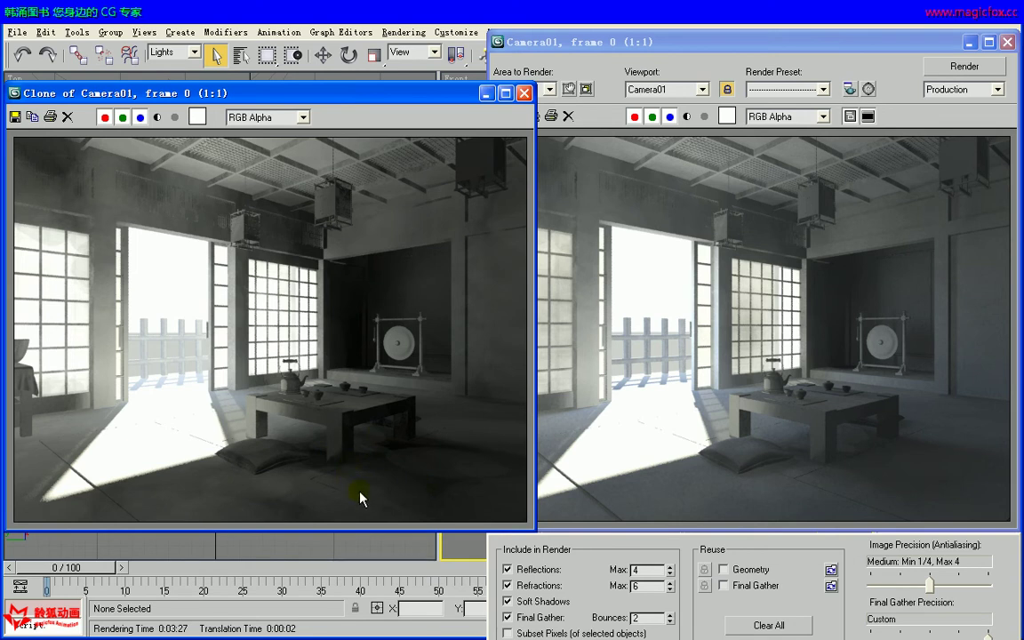
pyautogui.click(724, 37)
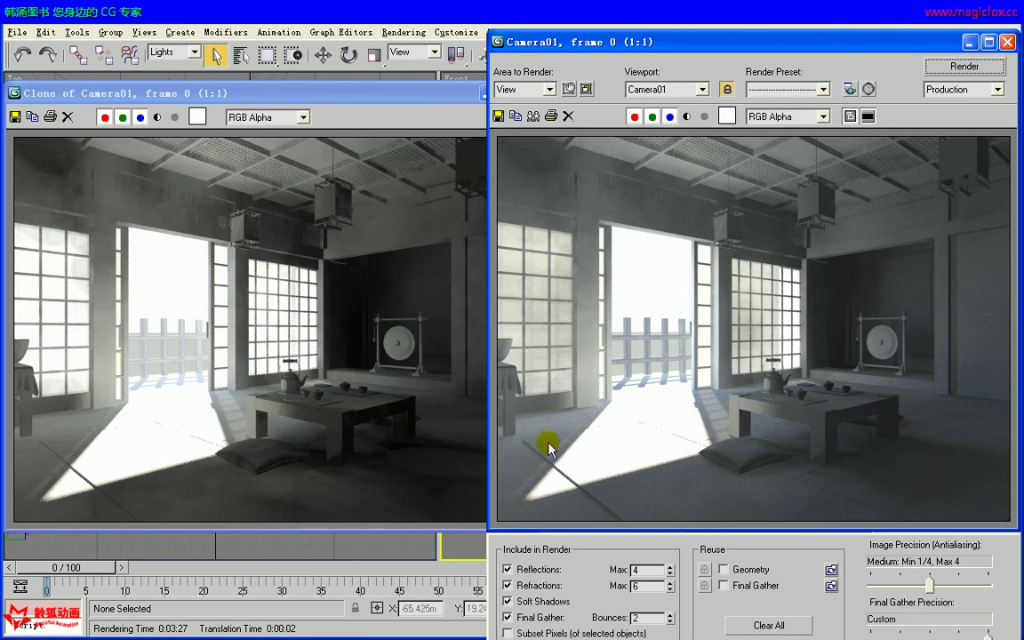
# Sample the pixel color of the shaded floor below the window in both renders and inspect each one's RGB values.
pyautogui.rightClick(576, 417)
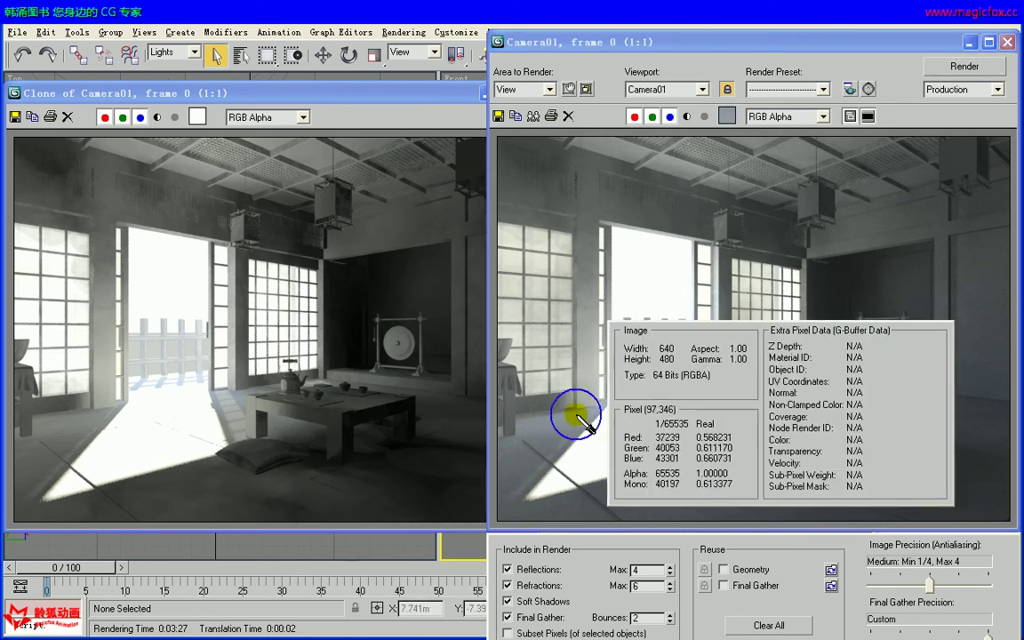
pyautogui.click(727, 116)
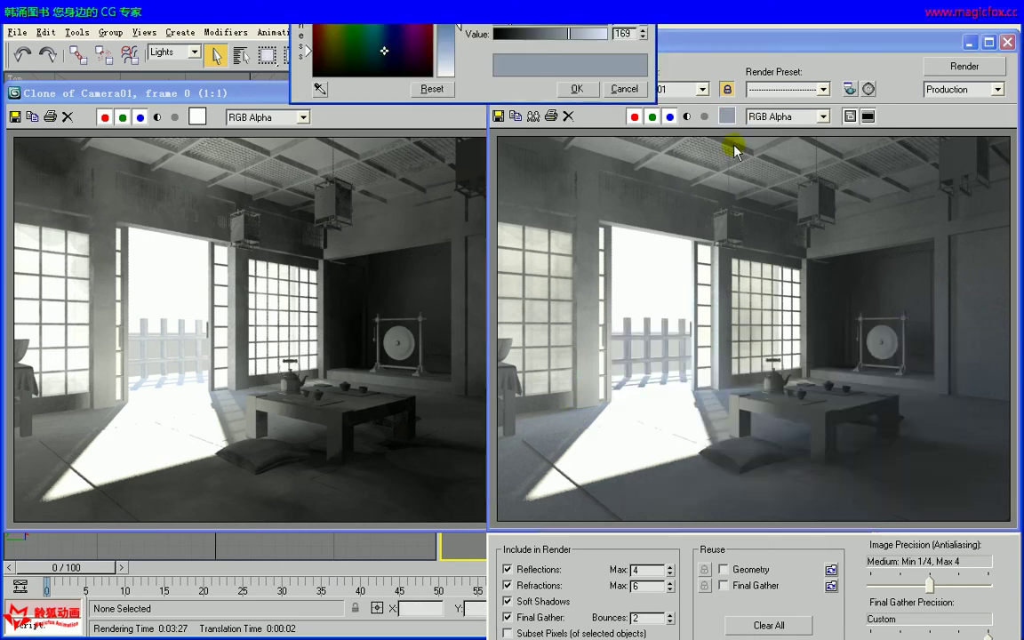
pyautogui.moveTo(580, 9); pyautogui.dragTo(827, 268)
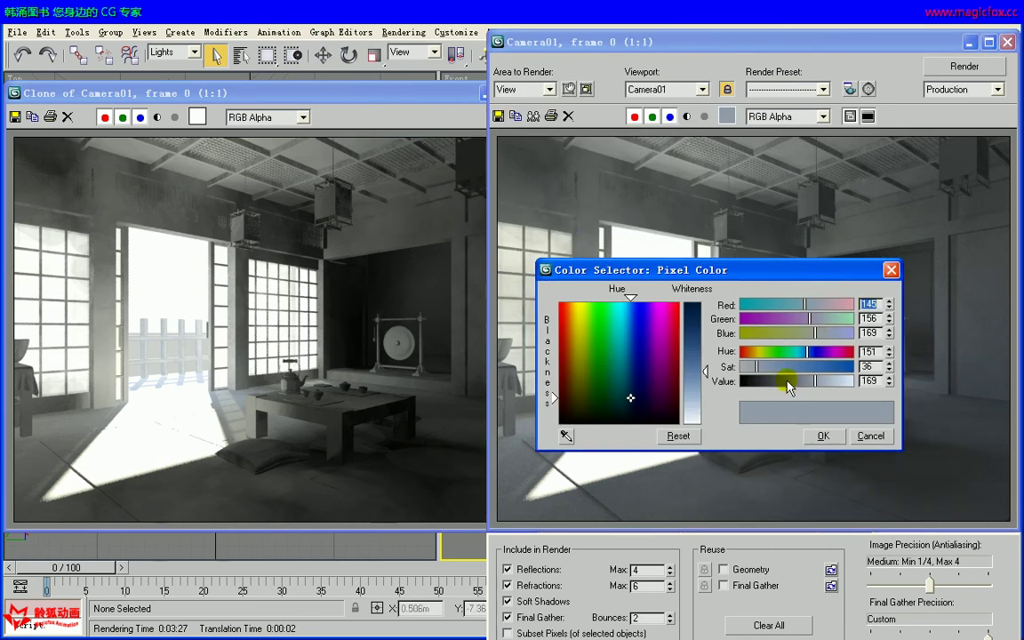
pyautogui.click(892, 270)
pyautogui.moveTo(89, 424); pyautogui.dragTo(94, 415)
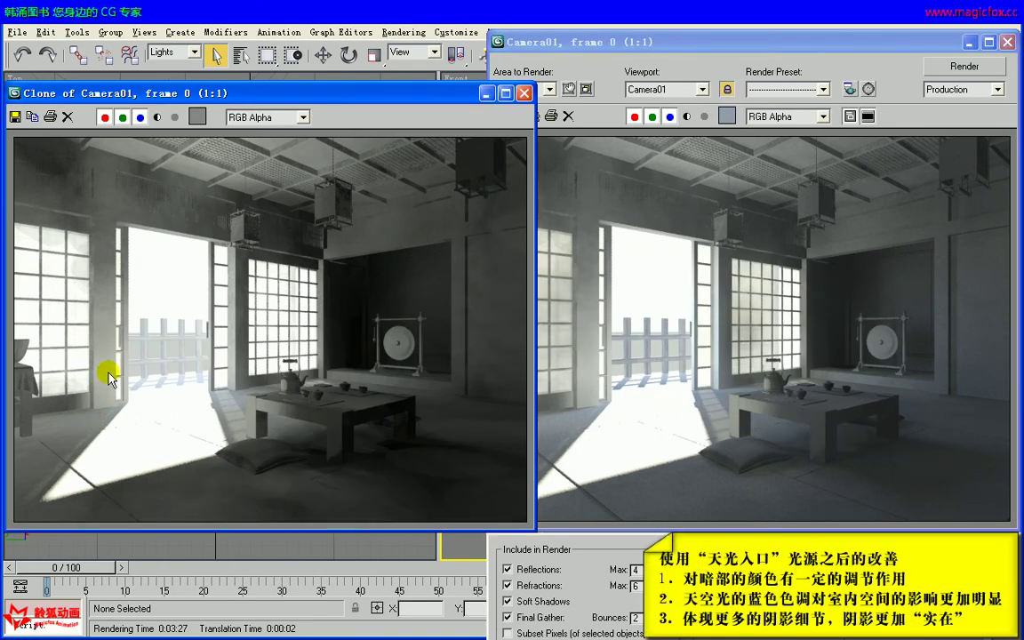
pyautogui.click(197, 116)
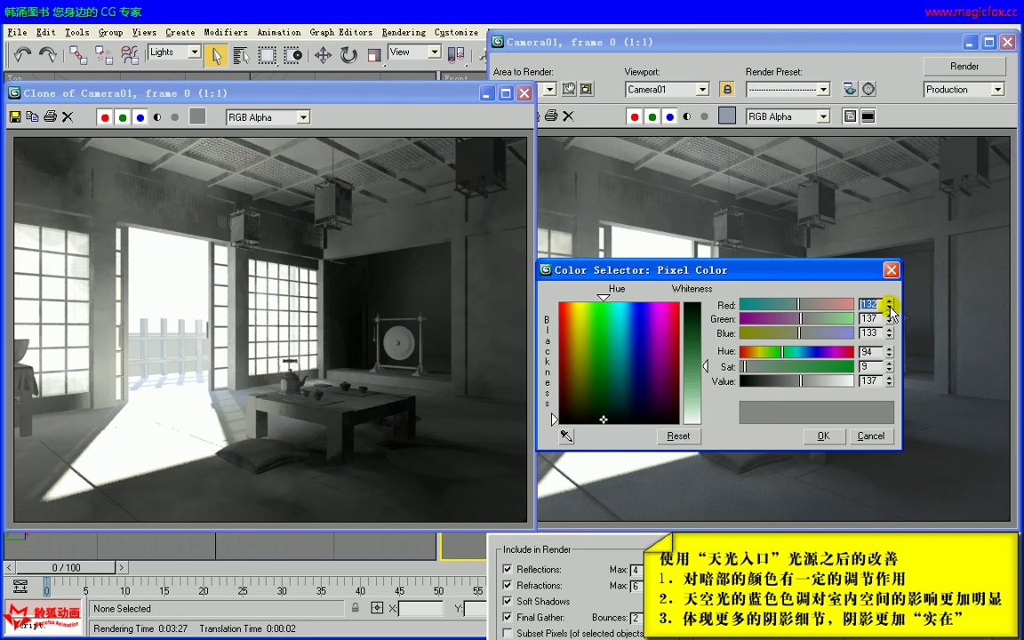
pyautogui.click(841, 335)
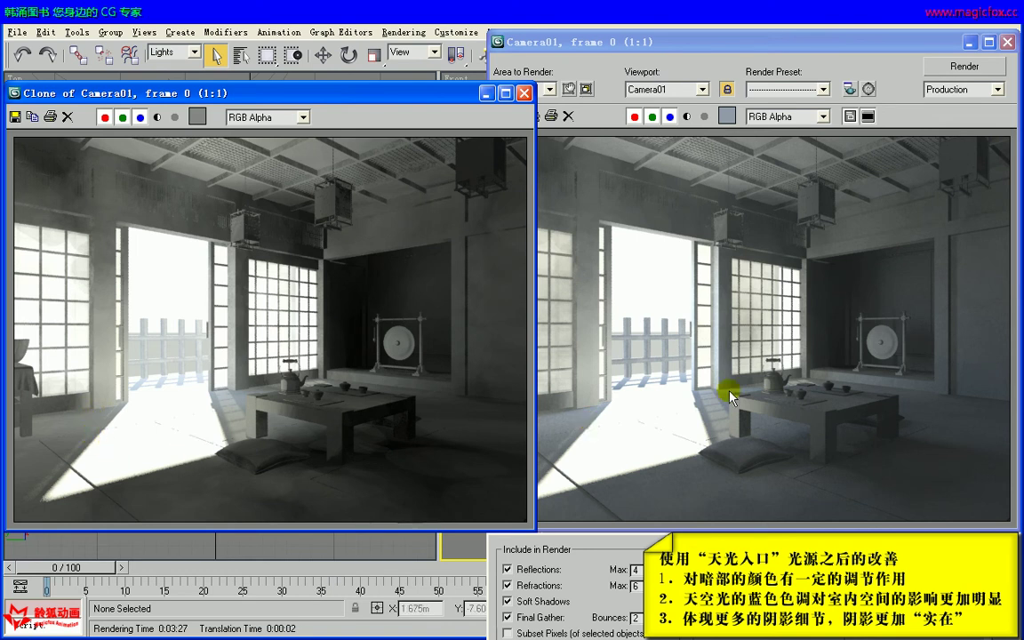
# Compare the shadow areas of the two renders again, and close the cloned render.
pyautogui.click(727, 41)
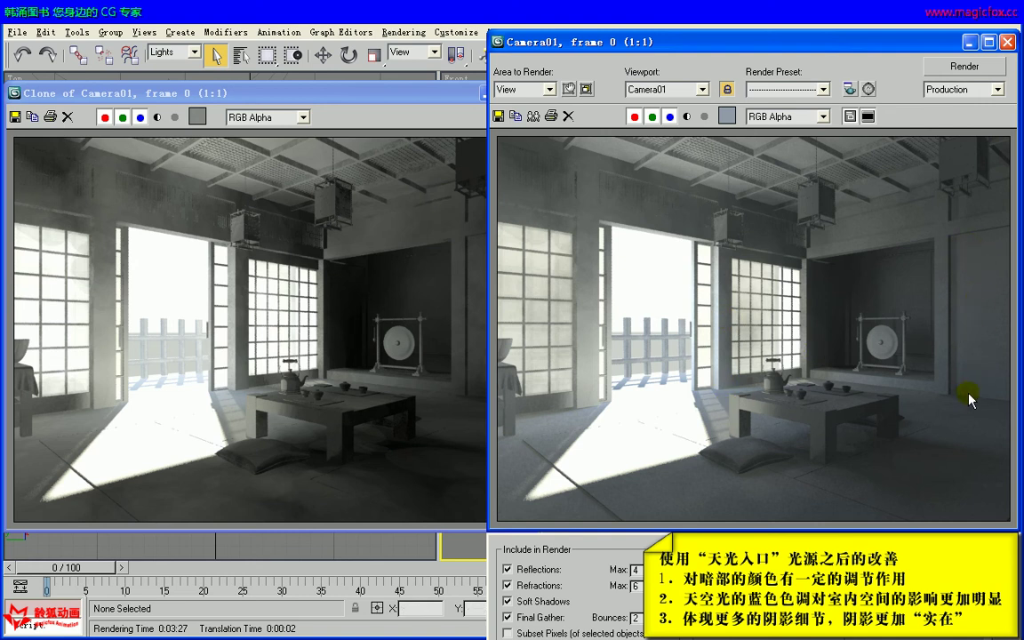
pyautogui.click(444, 105)
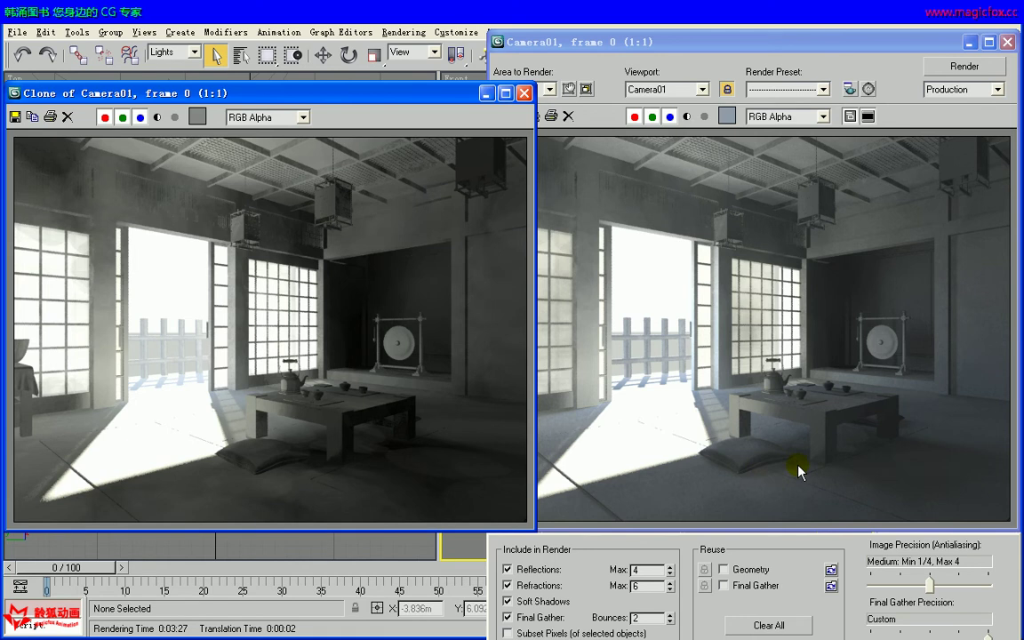
pyautogui.click(622, 43)
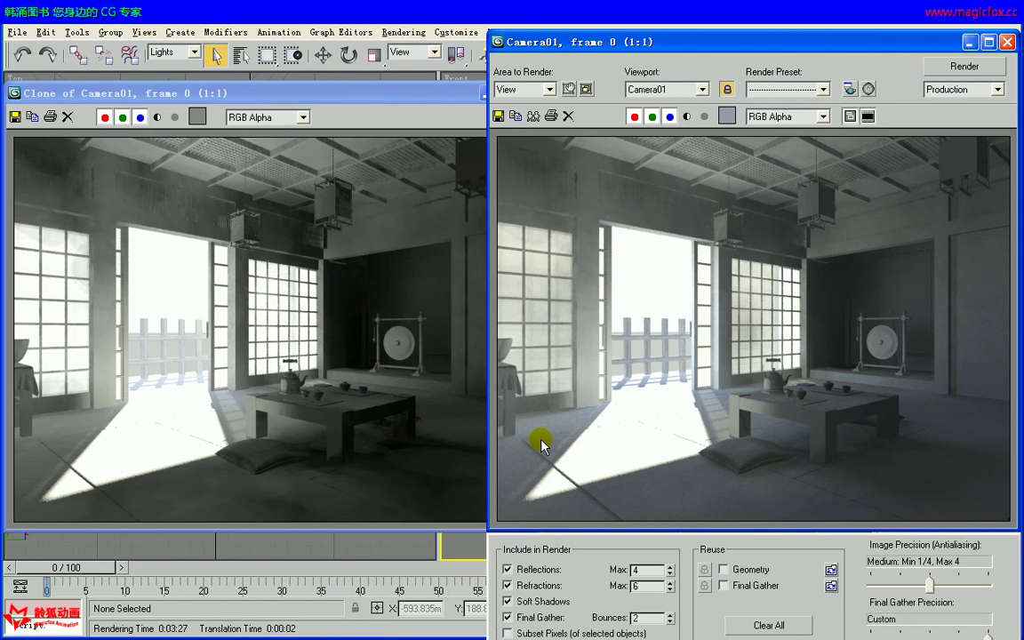
pyautogui.click(436, 104)
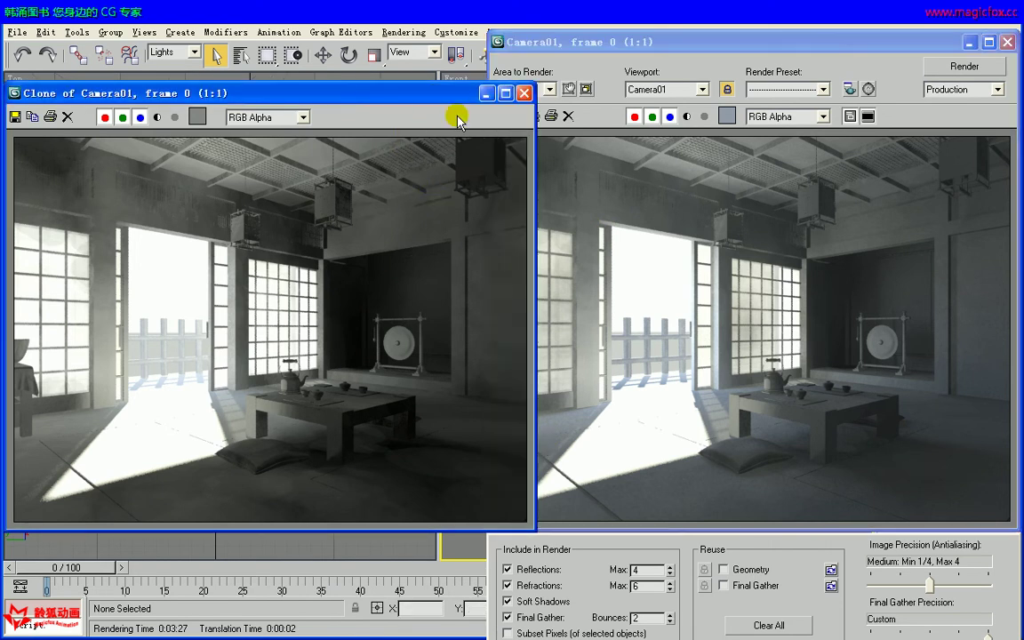
pyautogui.click(525, 93)
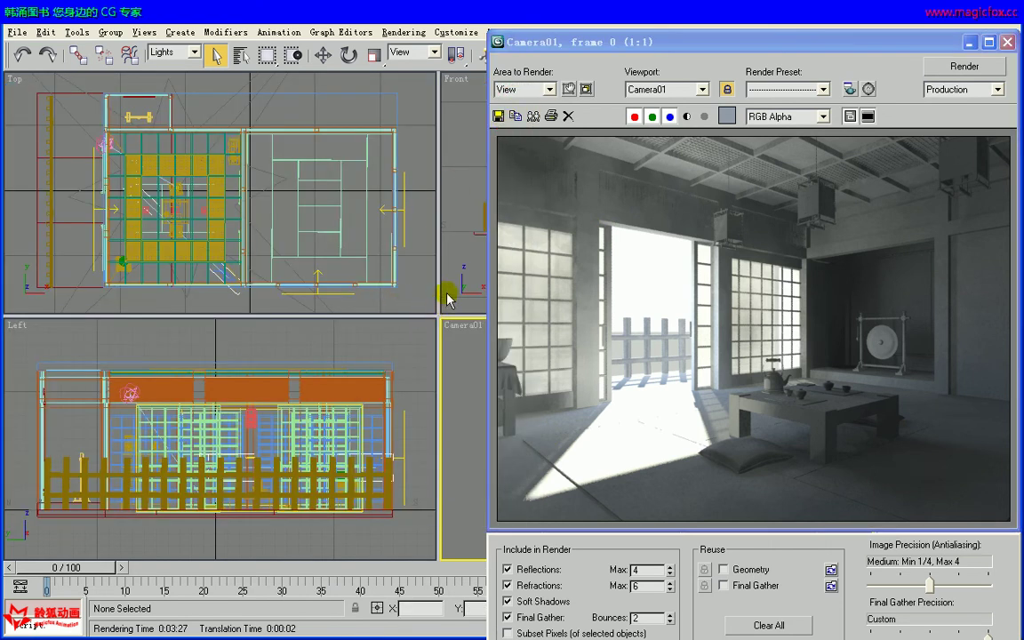
pyautogui.press('alt')
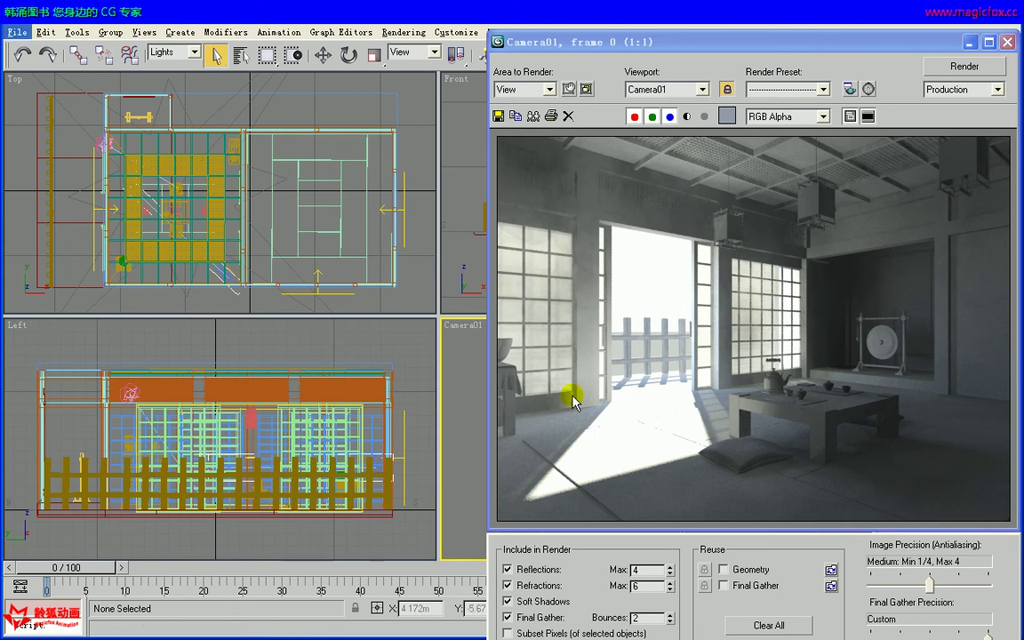
pyautogui.click(658, 41)
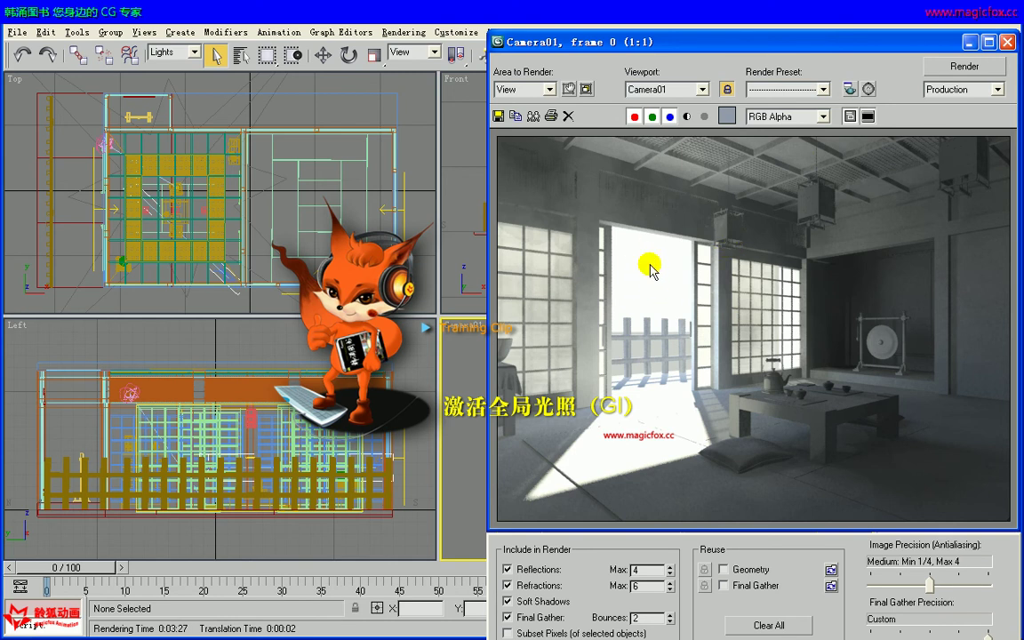
# Disable Final Gather and enable Global Illumination (GI) in the mental ray indirect illumination settings.
pyautogui.click(849, 89)
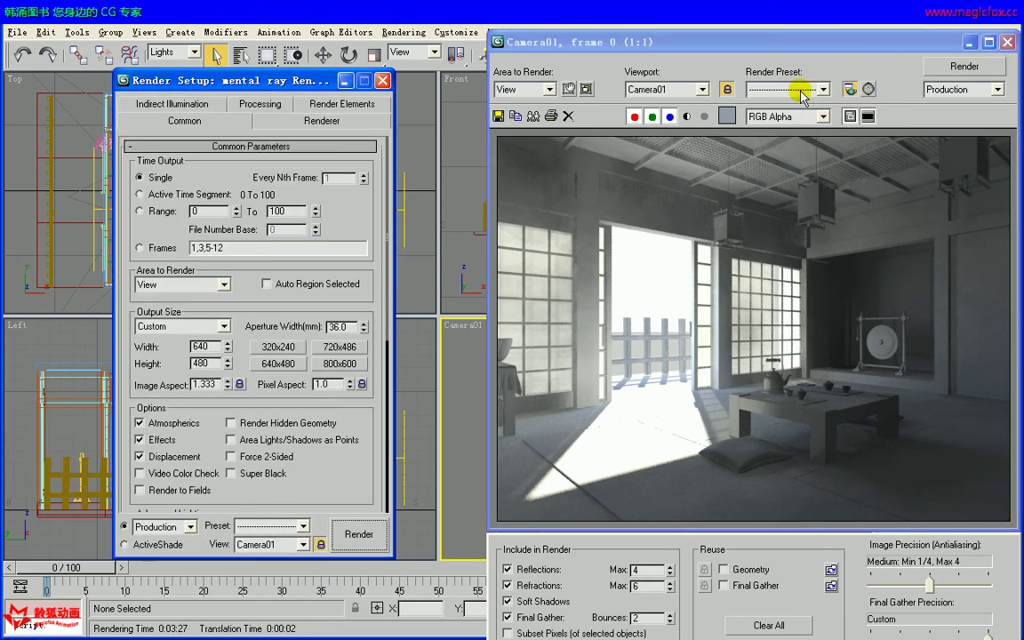
pyautogui.click(217, 104)
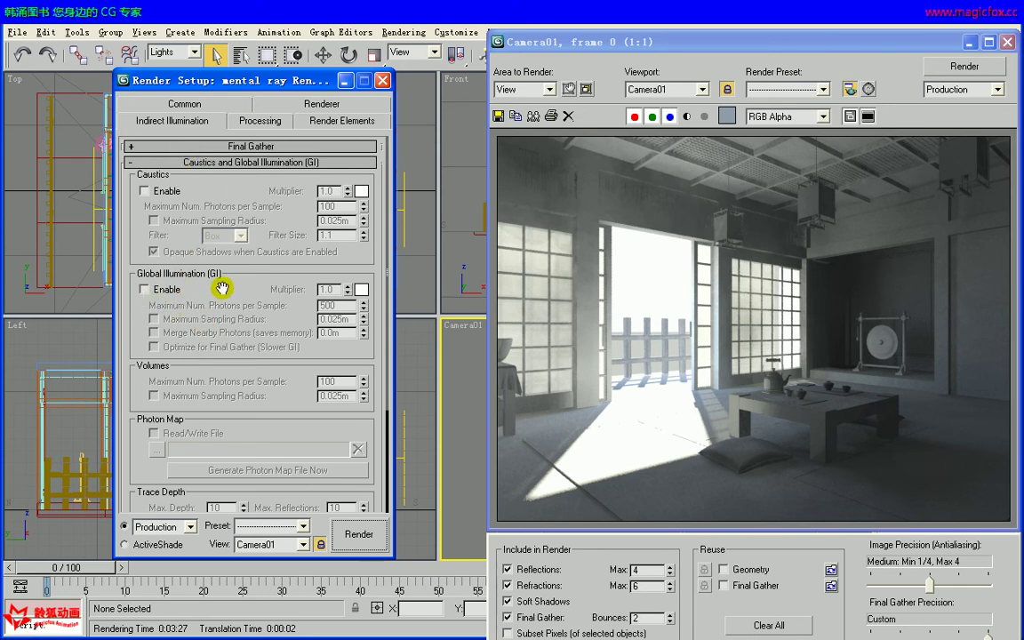
pyautogui.click(204, 145)
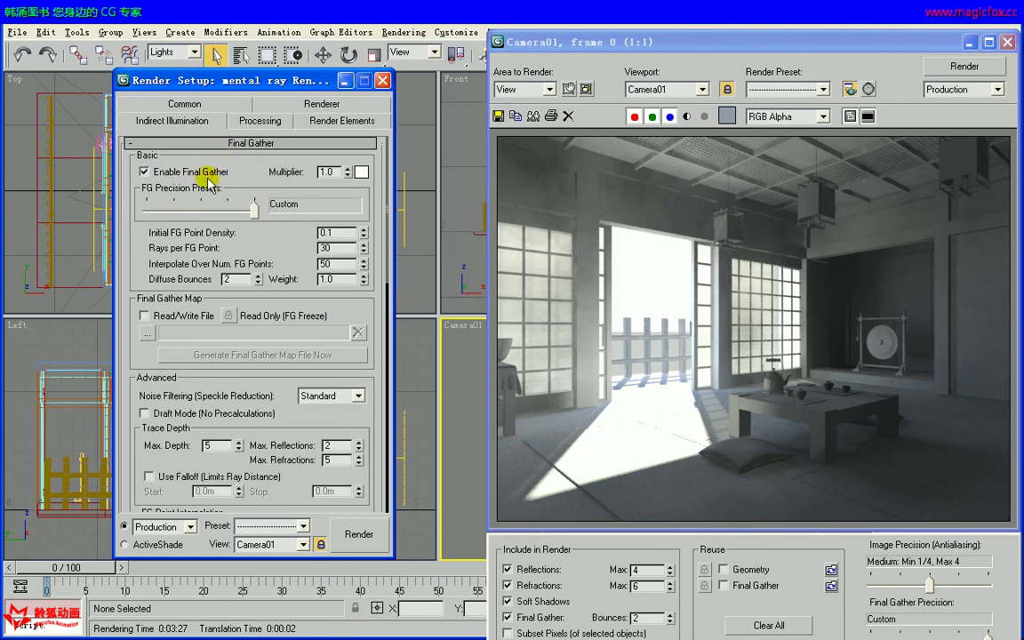
pyautogui.click(143, 173)
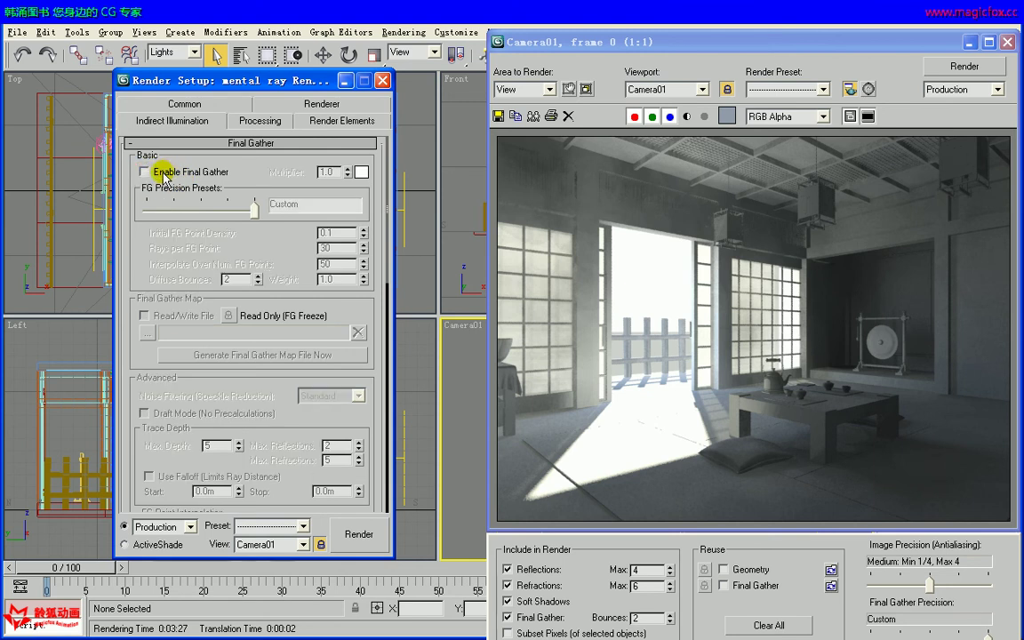
pyautogui.click(201, 144)
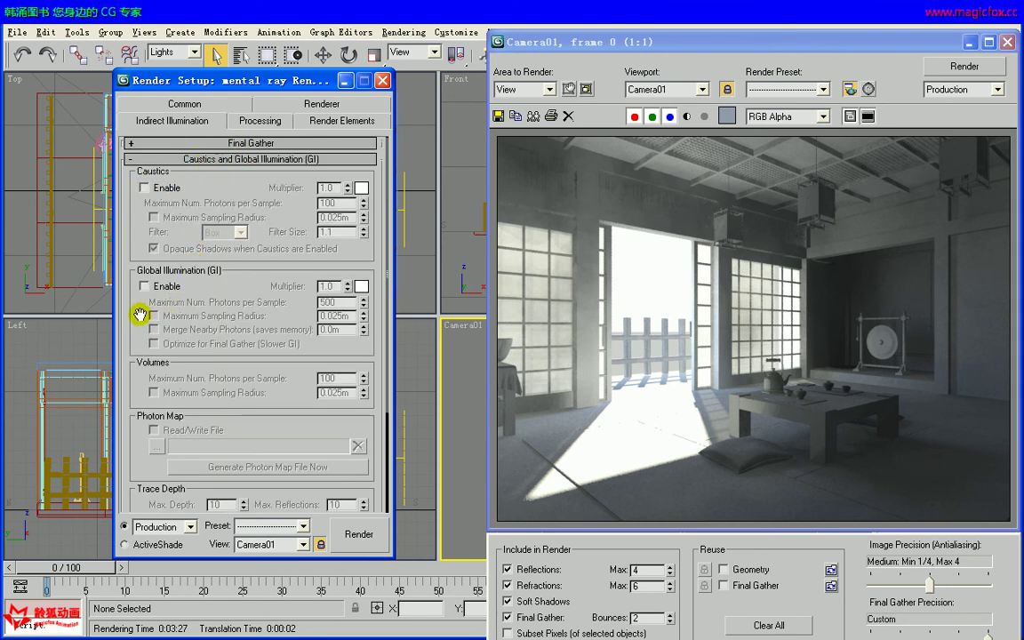
pyautogui.scroll(-1, 132, 317)
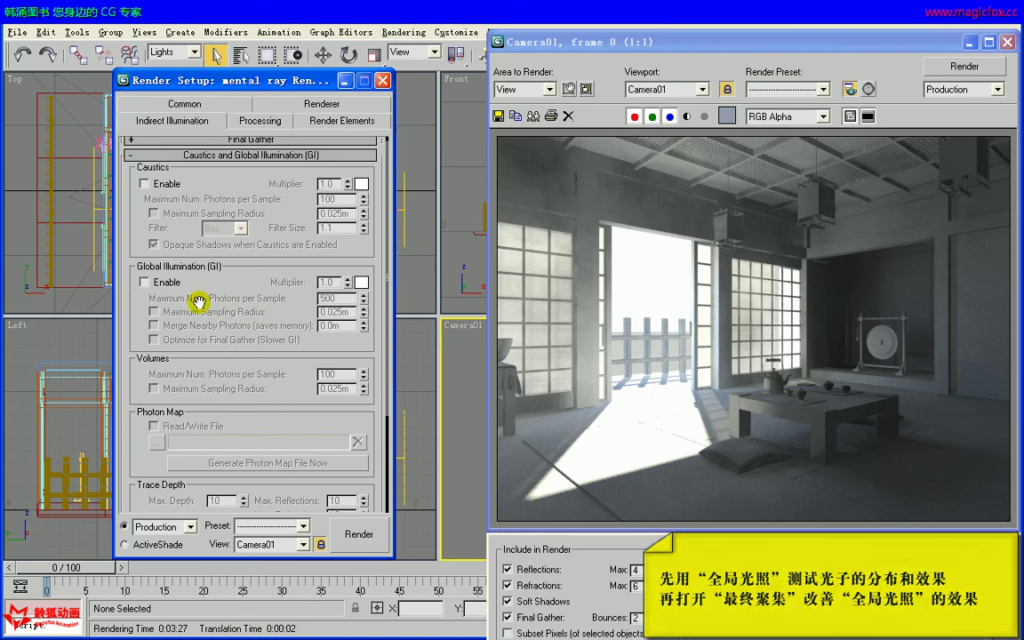
pyautogui.click(144, 283)
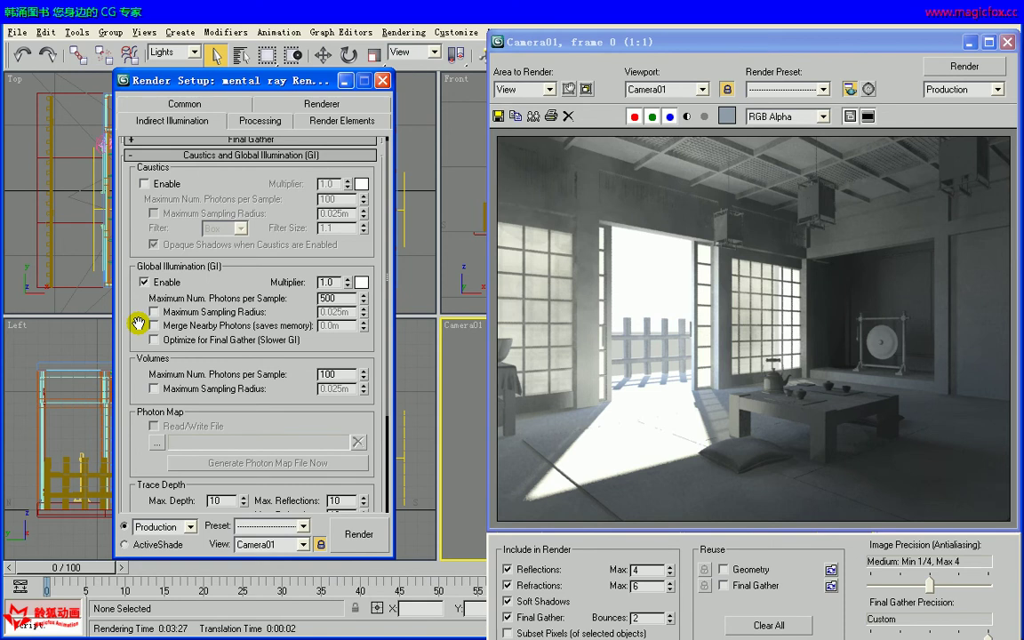
# Render Camera01 with Global Illumination only, and minimize the render settings dialog.
pyautogui.click(554, 132)
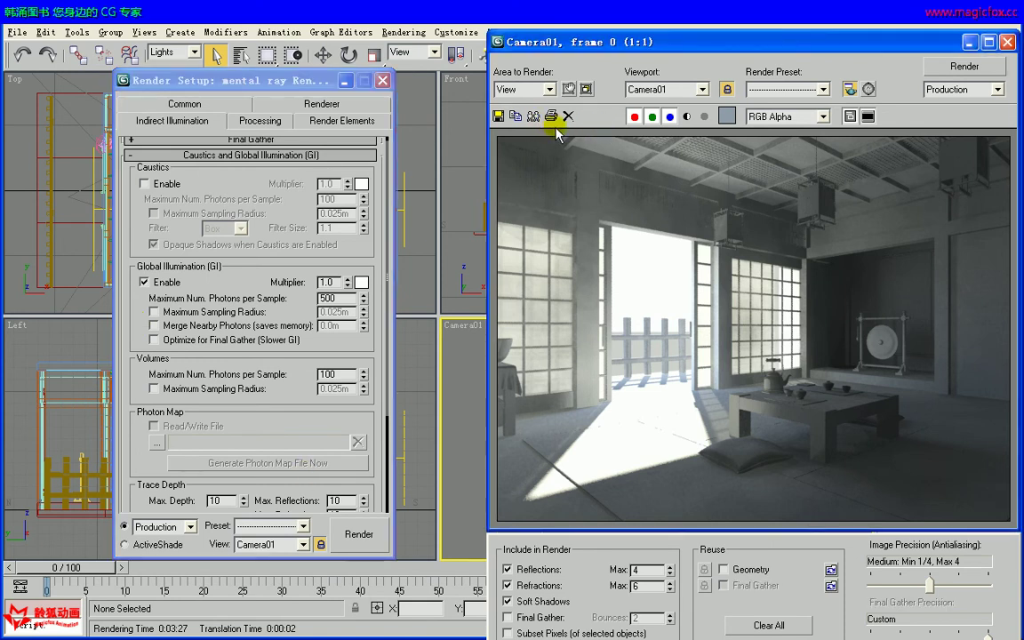
pyautogui.click(996, 71)
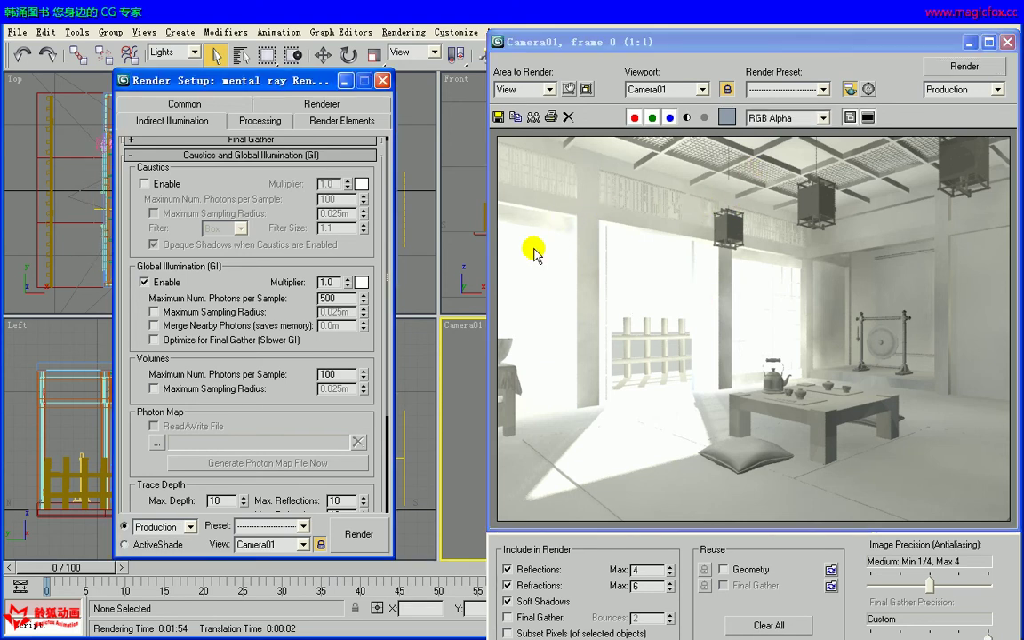
pyautogui.click(346, 80)
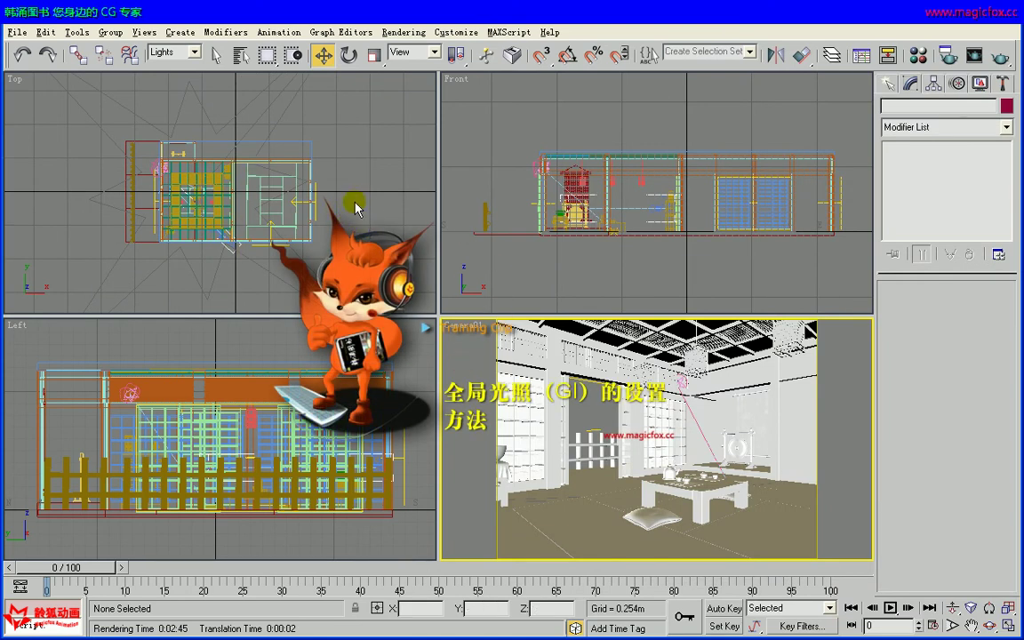
# Measure the scene's radius in the Top view with a temporary circle of about 7.8 m around the building, and remove the circle.
pyautogui.click(887, 85)
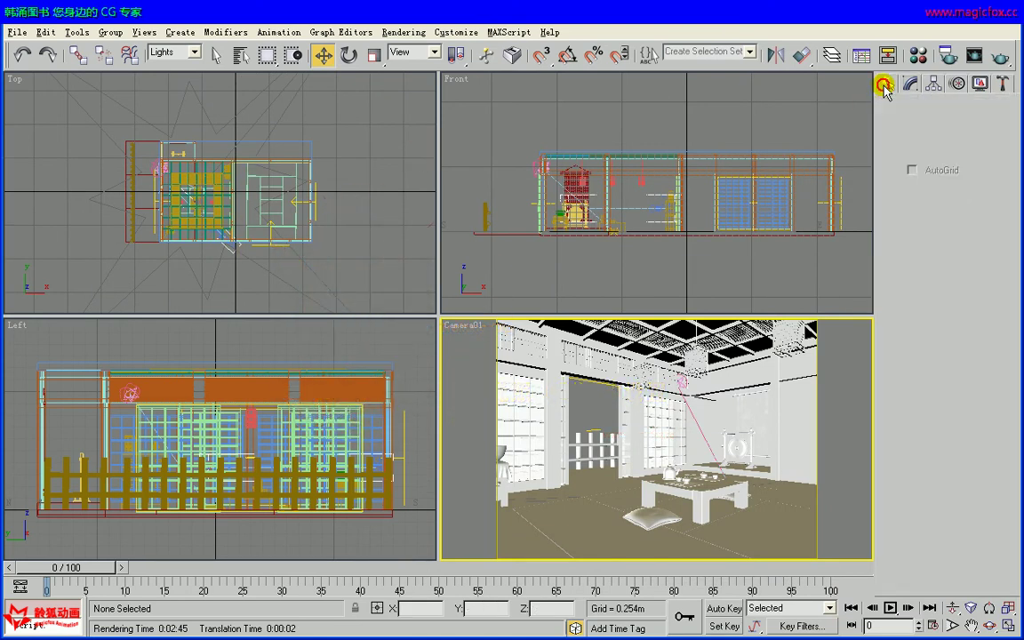
pyautogui.click(911, 109)
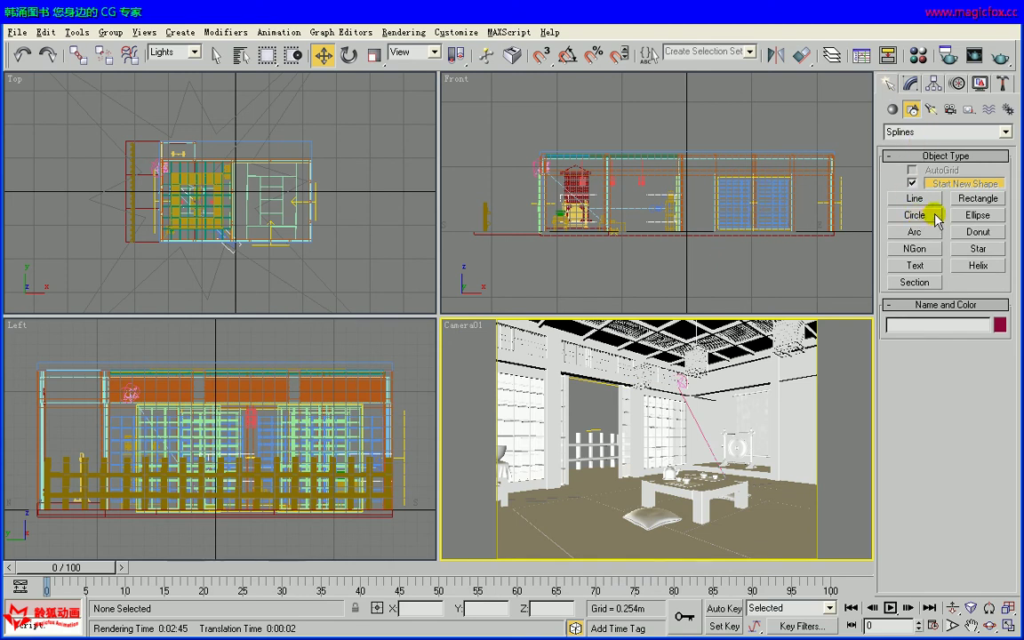
pyautogui.click(906, 216)
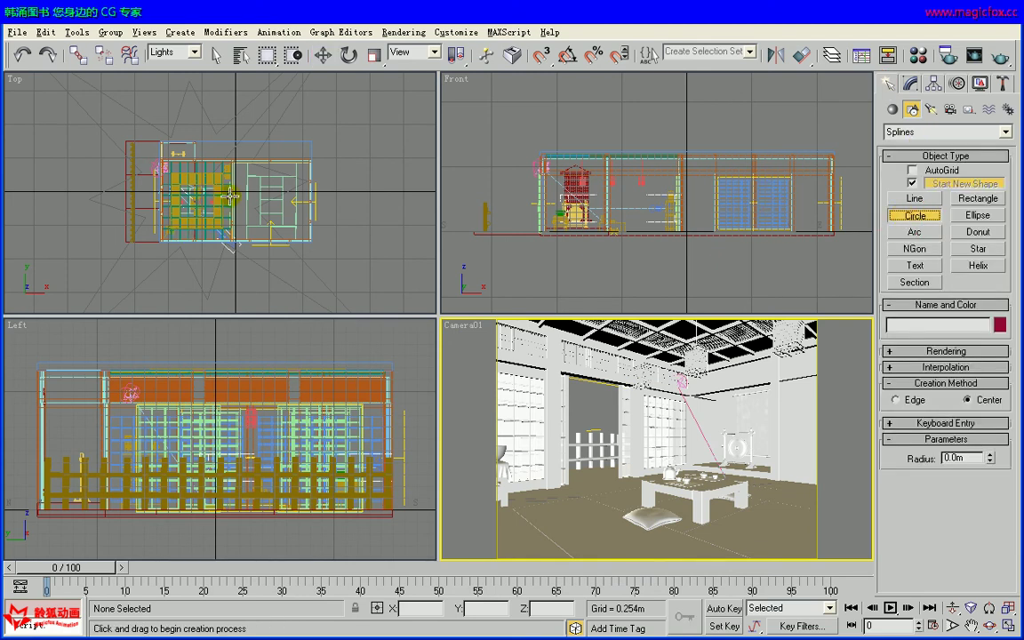
pyautogui.moveTo(227, 198); pyautogui.dragTo(298, 272)
pyautogui.click(322, 55)
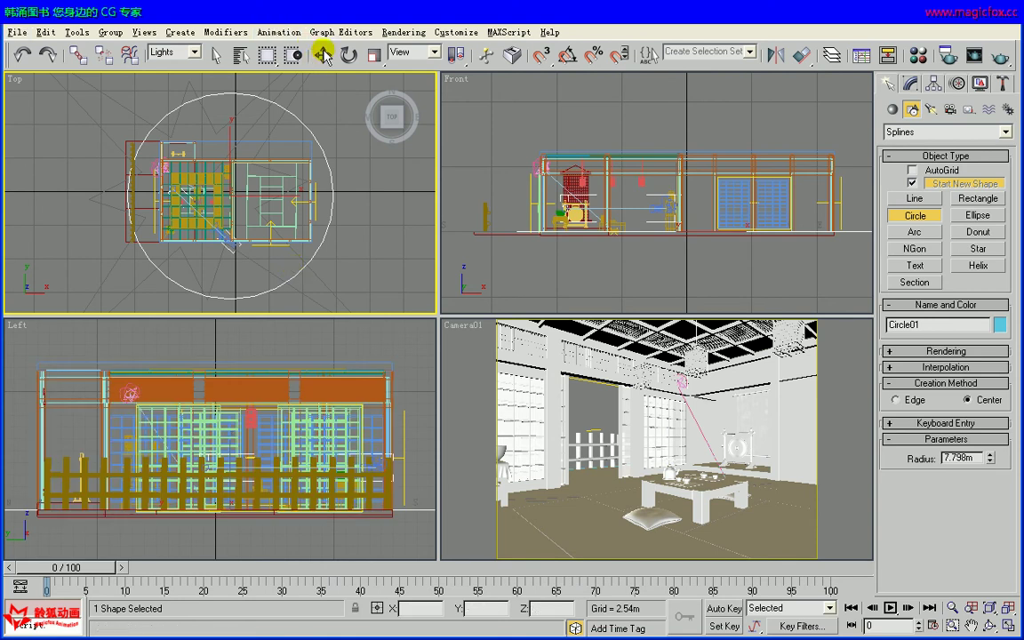
pyautogui.moveTo(249, 176)
pyautogui.mouseDown()
pyautogui.moveTo(239, 175)
pyautogui.moveTo(253, 129)
pyautogui.moveTo(236, 111)
pyautogui.moveTo(251, 106)
pyautogui.moveTo(240, 162)
pyautogui.mouseUp()
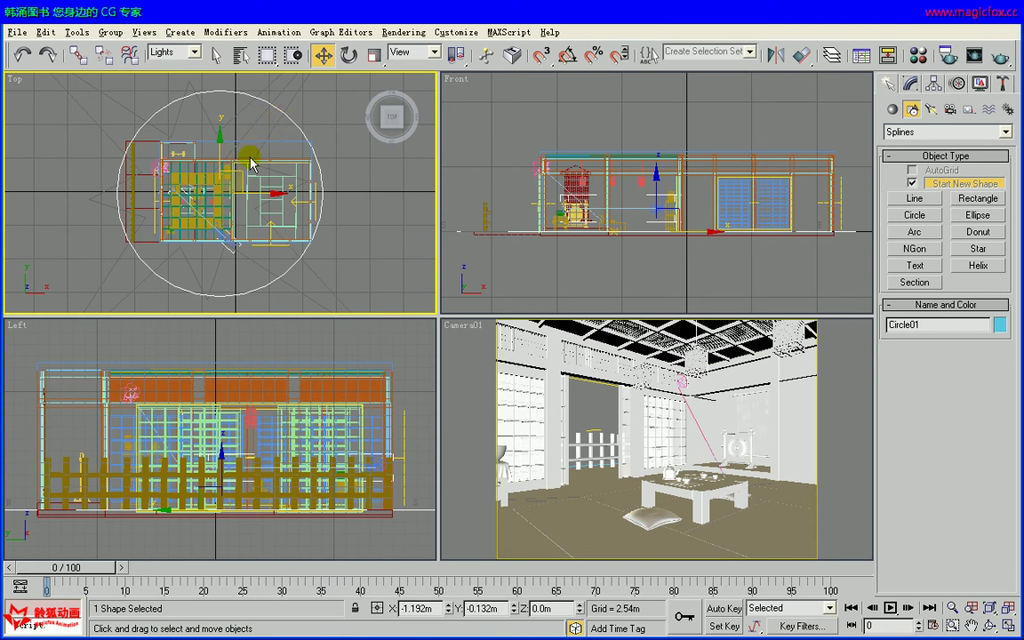
pyautogui.click(910, 83)
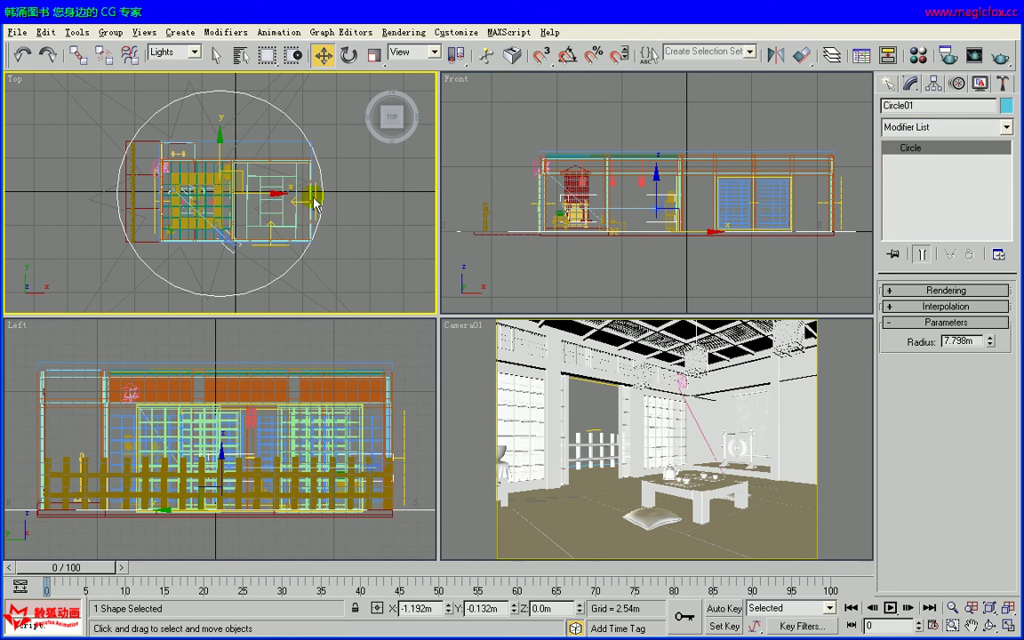
pyautogui.click(286, 180)
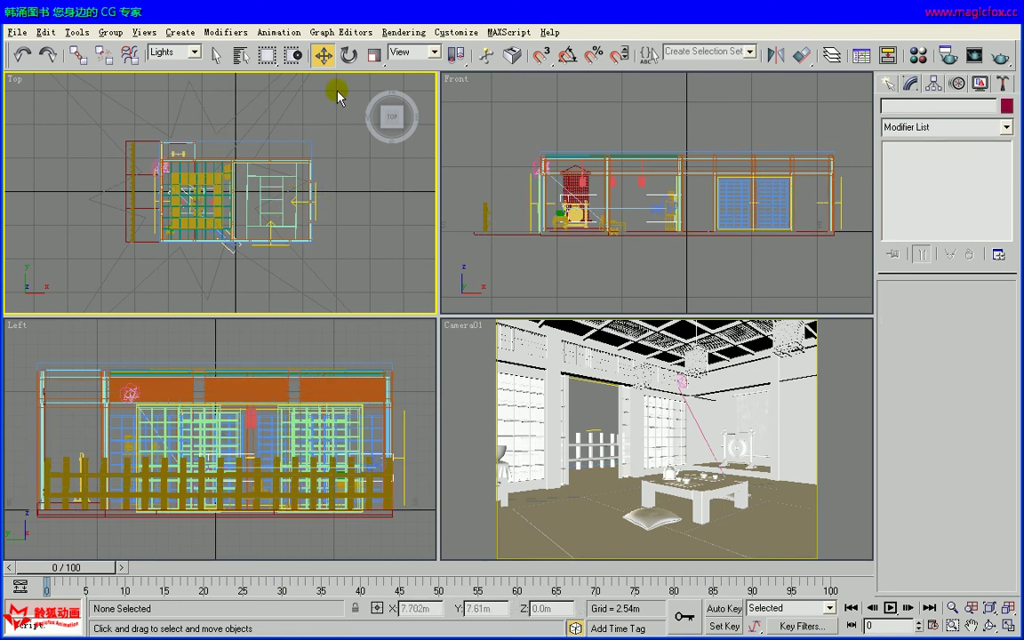
# Enable the Global Illumination maximum sampling radius in the indirect illumination settings and set it to 0.8 m.
pyautogui.press('alt')
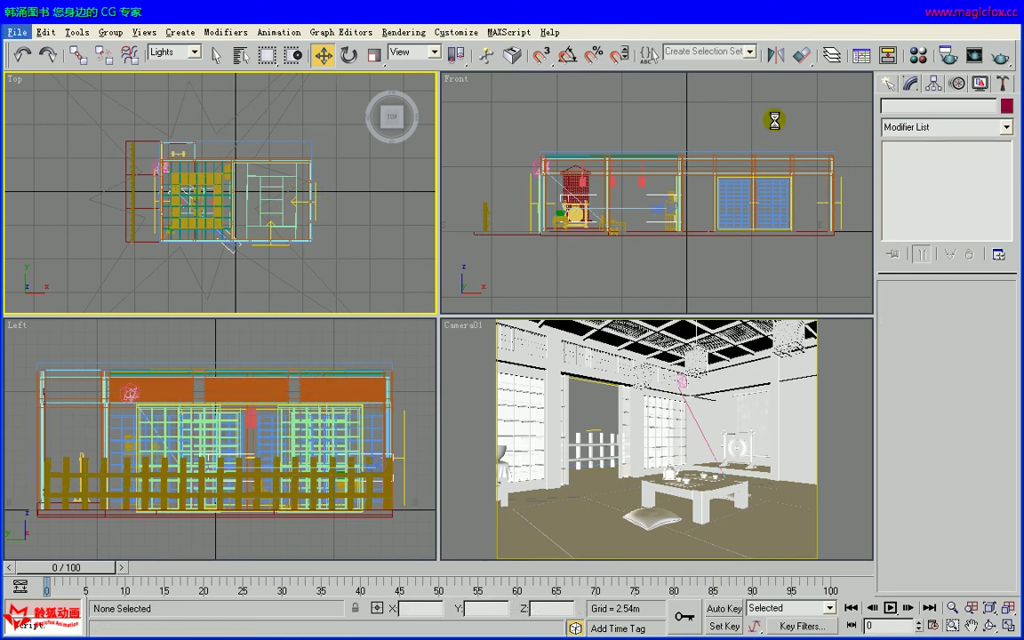
pyautogui.click(948, 55)
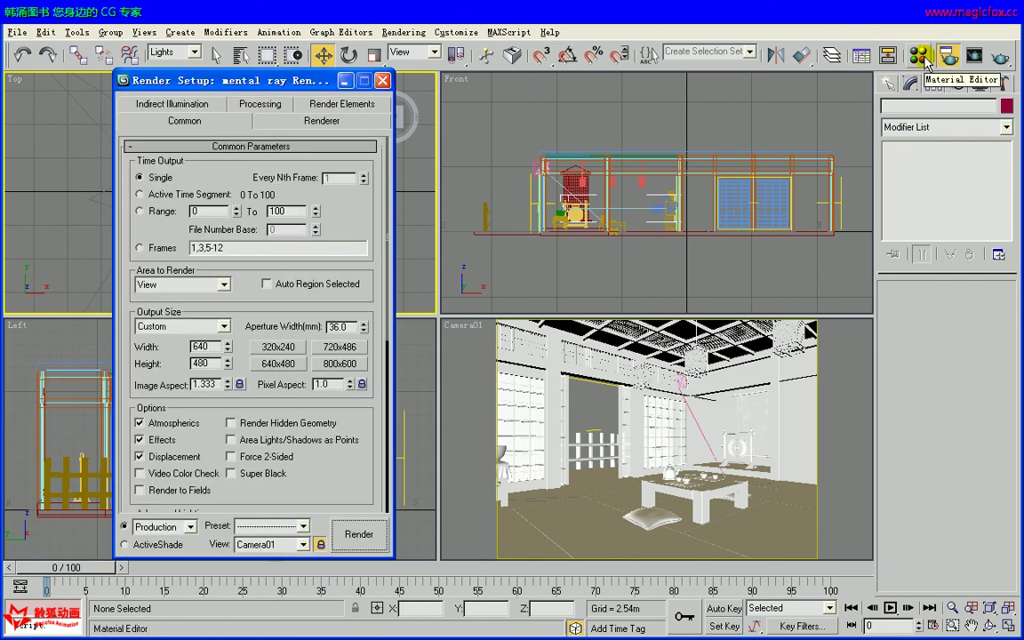
pyautogui.click(188, 103)
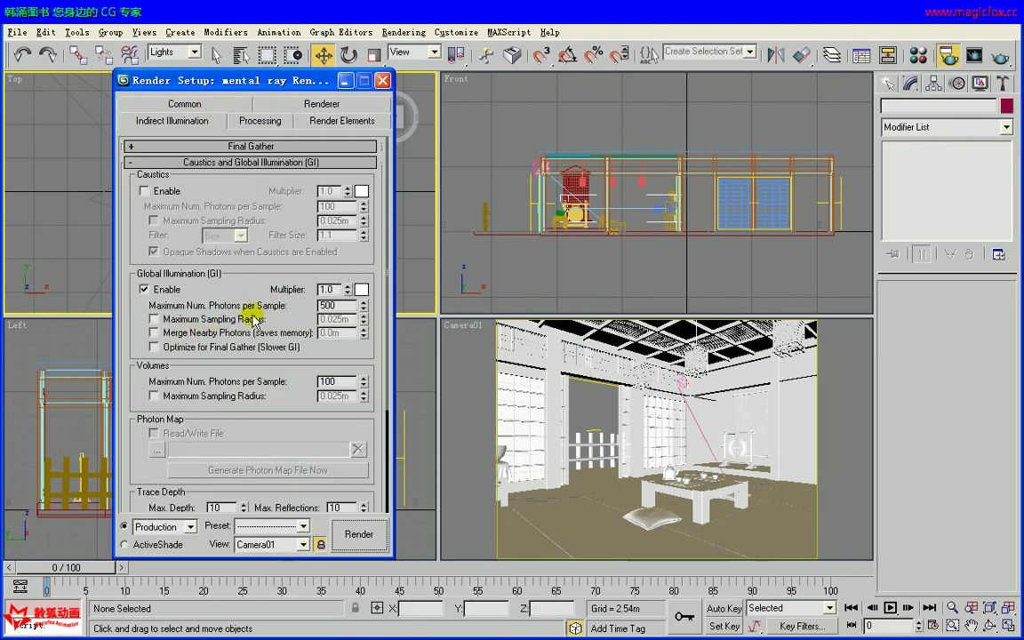
pyautogui.click(155, 318)
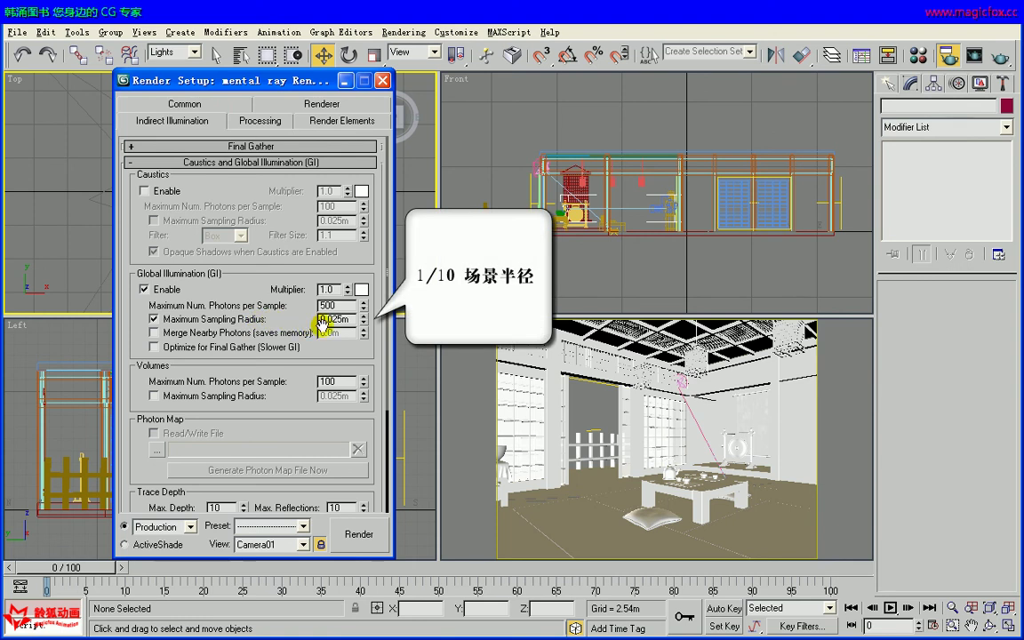
pyautogui.moveTo(341, 320); pyautogui.dragTo(225, 320)
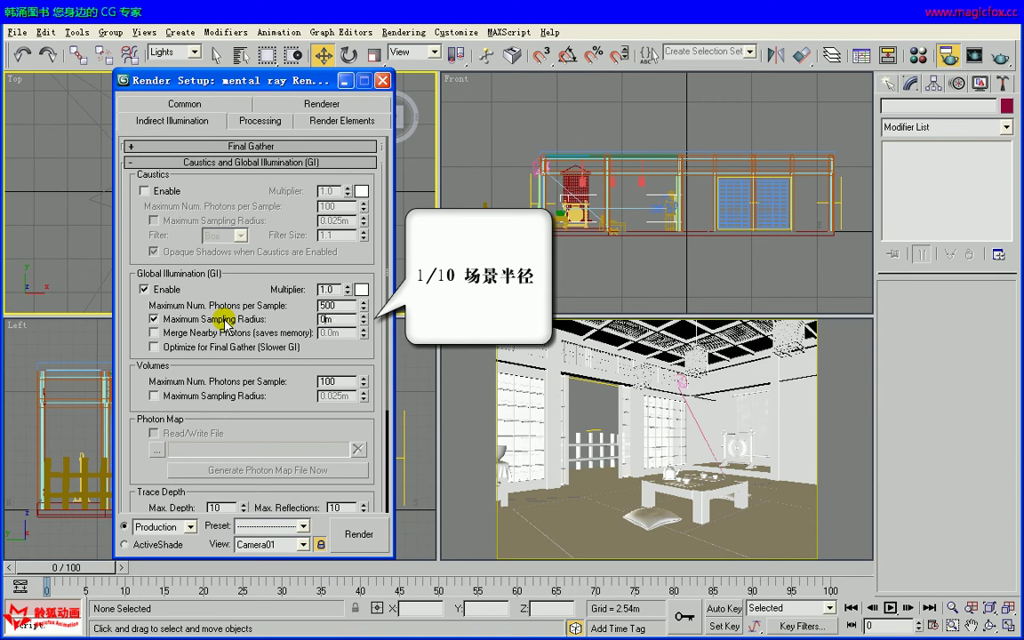
pyautogui.write('8')
pyautogui.press('Return')
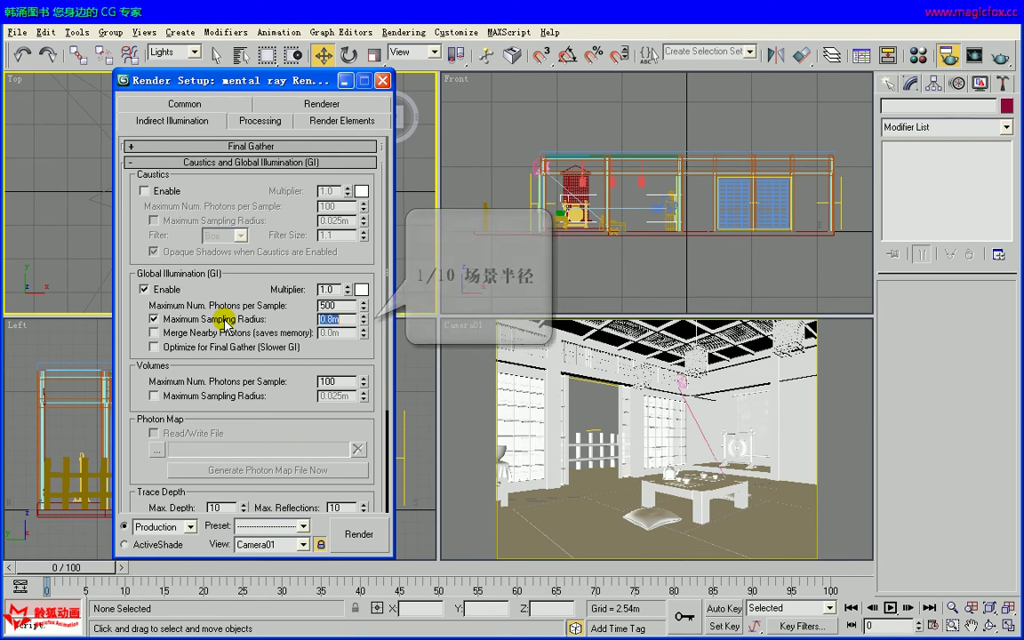
# Set the Global Illumination maximum number of photons per sample to 1 and render Camera01.
pyautogui.doubleClick(336, 302)
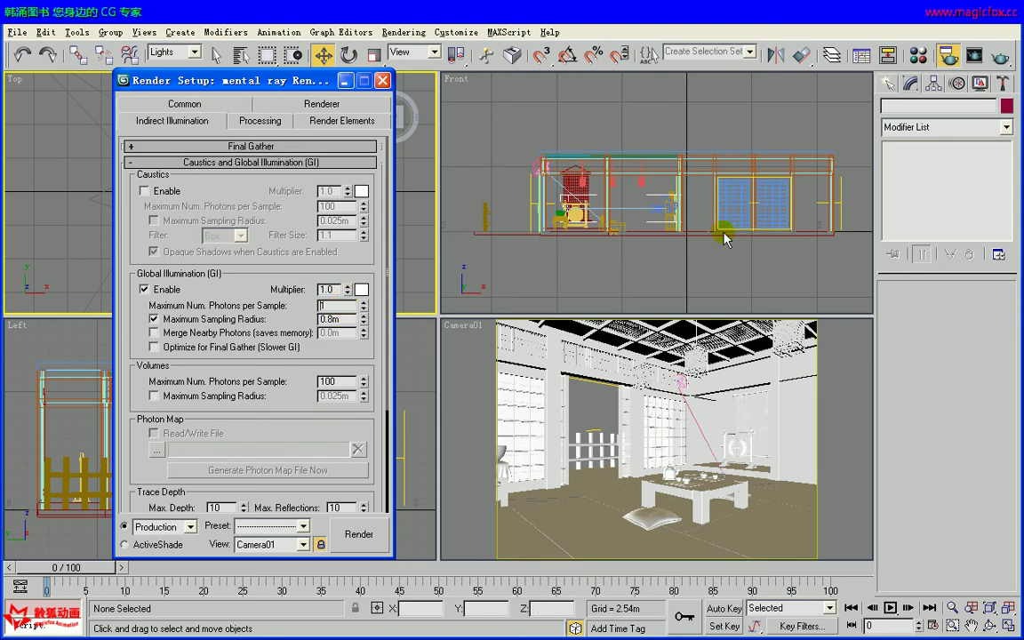
pyautogui.click(1001, 55)
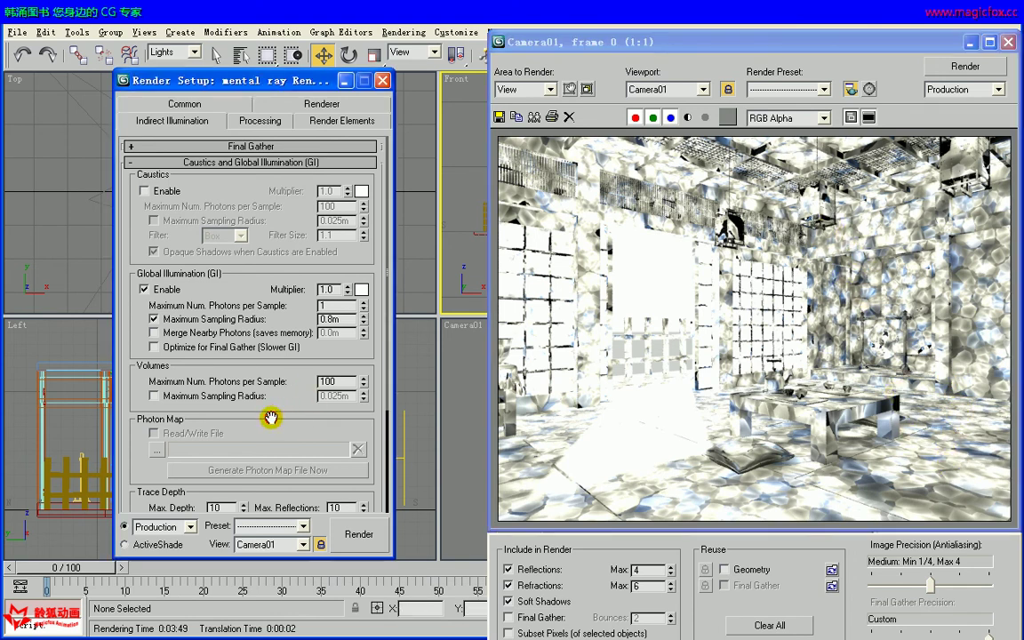
# Set the average GI photons per light to 8000 in the light properties.
pyautogui.moveTo(270, 418); pyautogui.dragTo(259, 256)
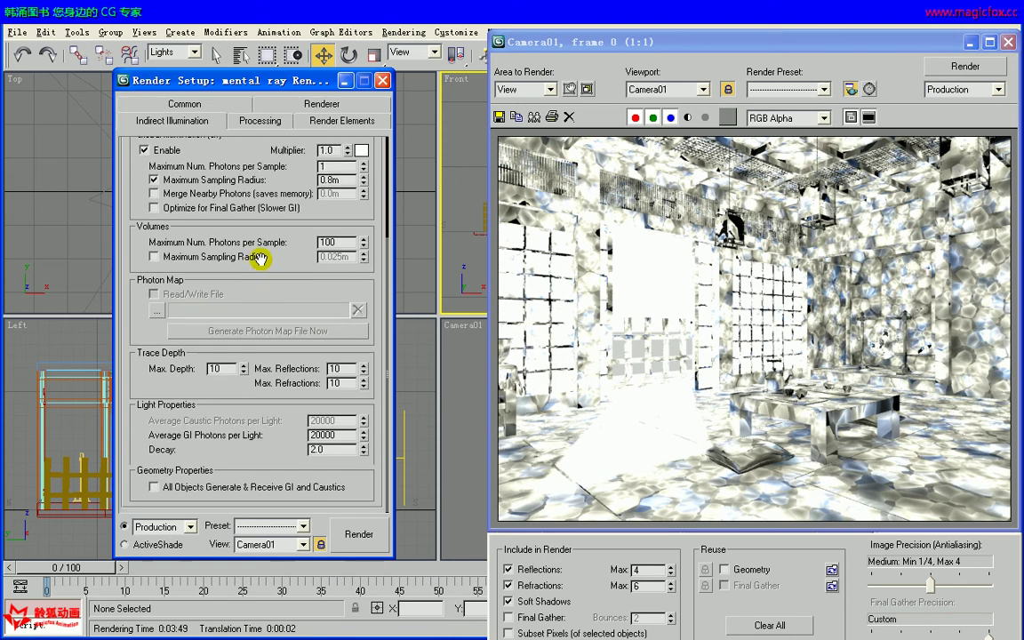
pyautogui.doubleClick(343, 436)
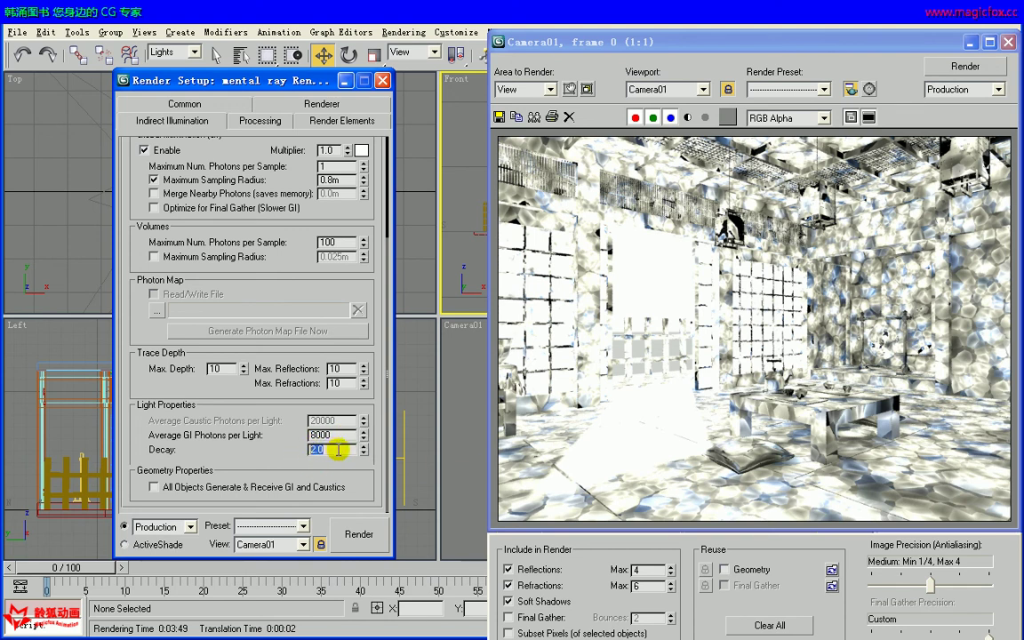
pyautogui.moveTo(330, 451); pyautogui.dragTo(317, 455)
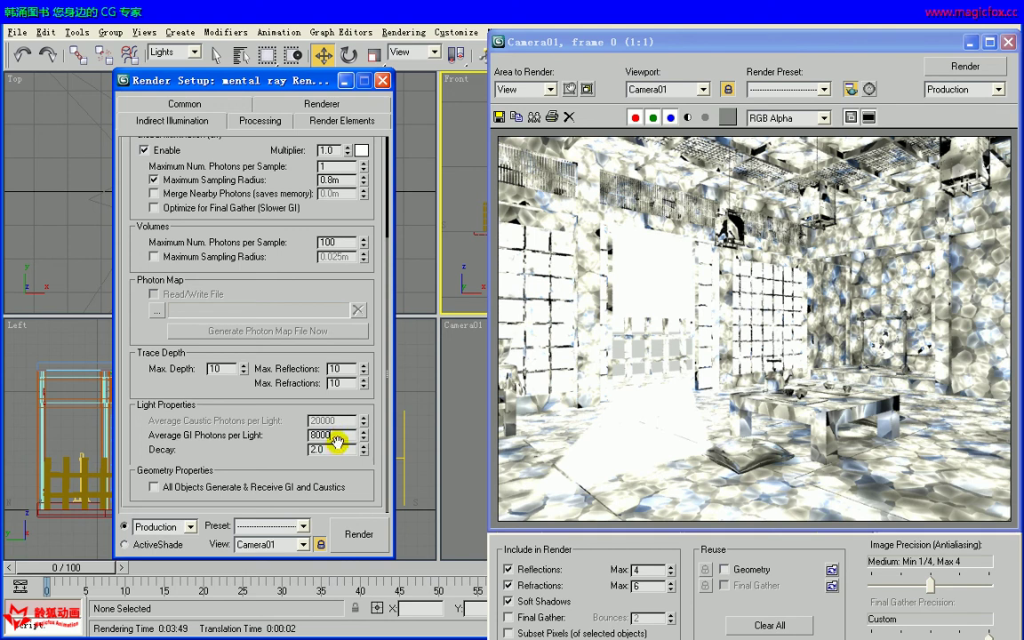
# Clone the rendered frame, place the copy beside the original, and render Camera01 again.
pyautogui.click(516, 116)
pyautogui.moveTo(715, 78); pyautogui.dragTo(329, 77)
pyautogui.click(986, 71)
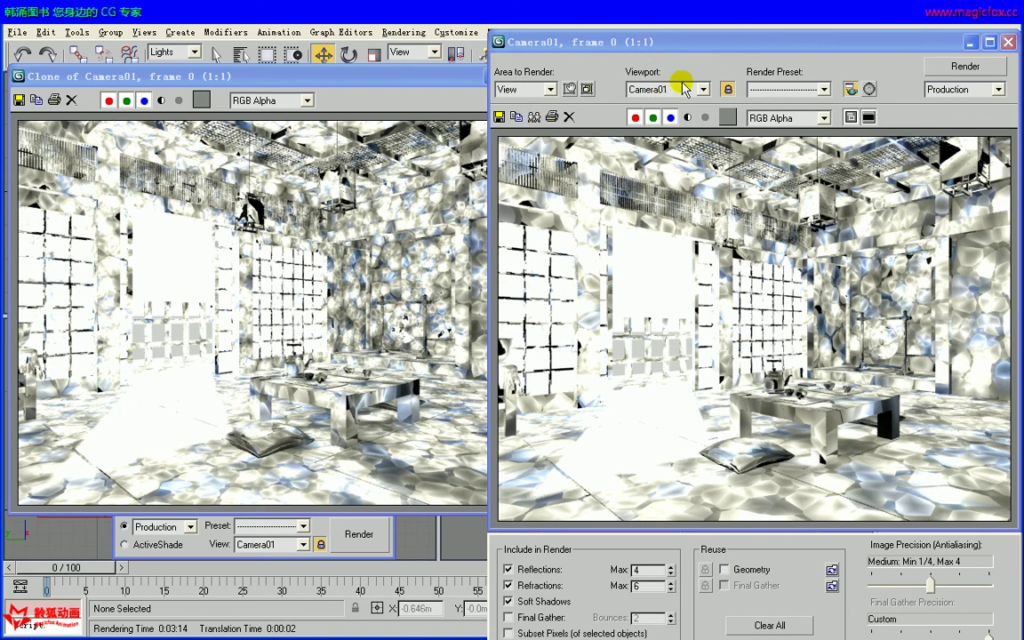
# Compare the photon spots in the cloned and new renders, minimize the clone, and review the GI sampling radius and photon settings.
pyautogui.click(435, 76)
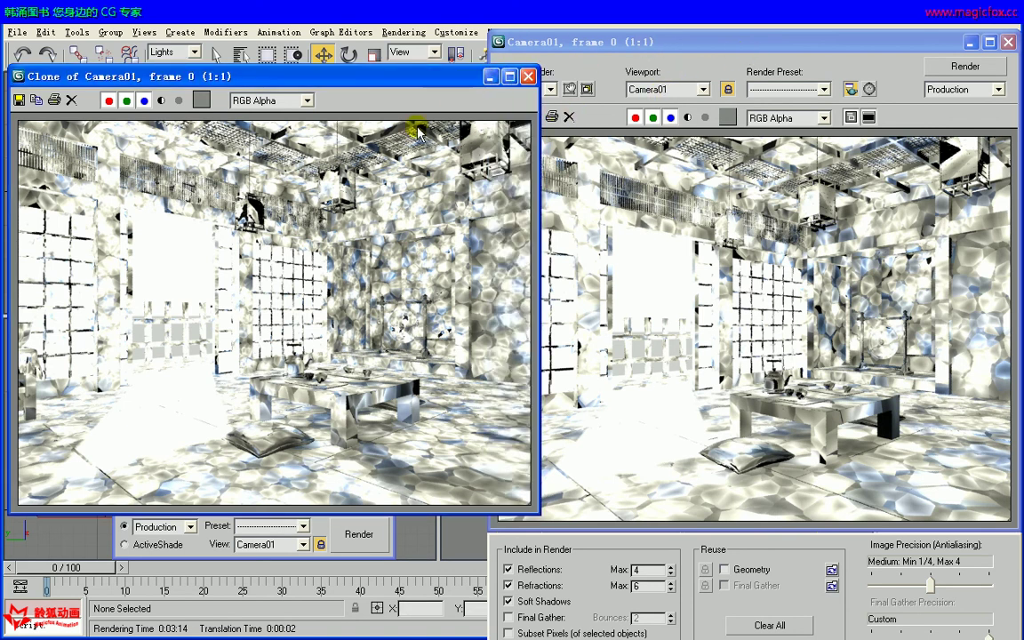
pyautogui.click(491, 77)
pyautogui.moveTo(290, 268); pyautogui.dragTo(292, 353)
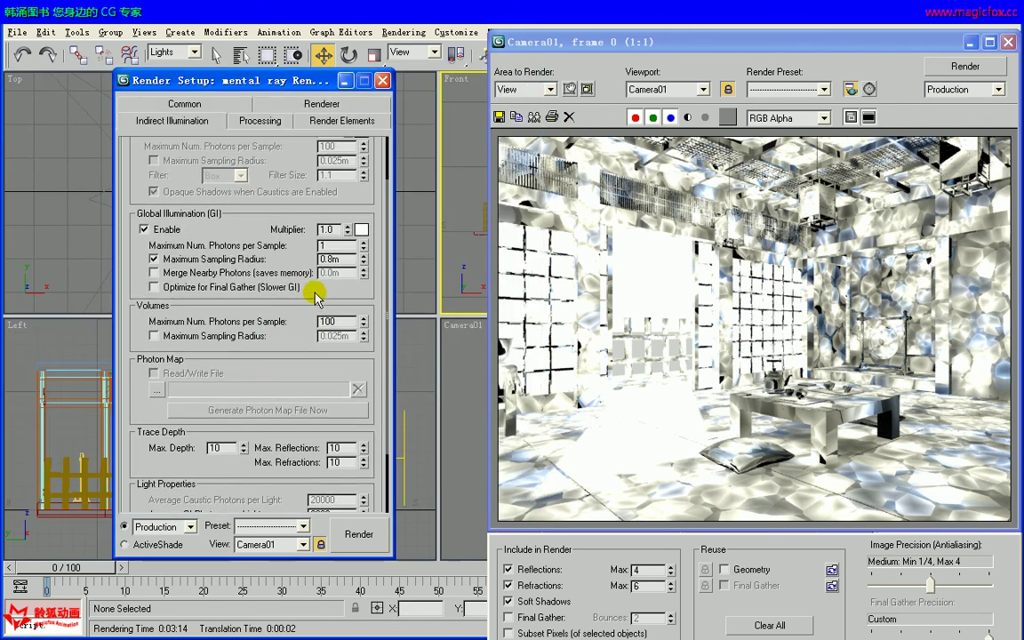
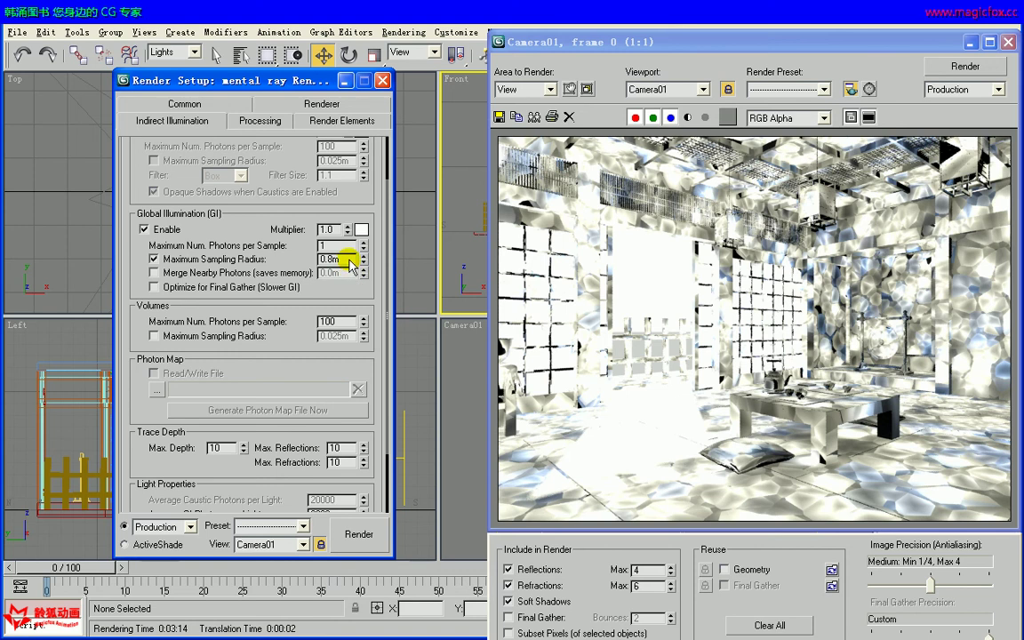
pyautogui.moveTo(328, 258); pyautogui.dragTo(356, 271)
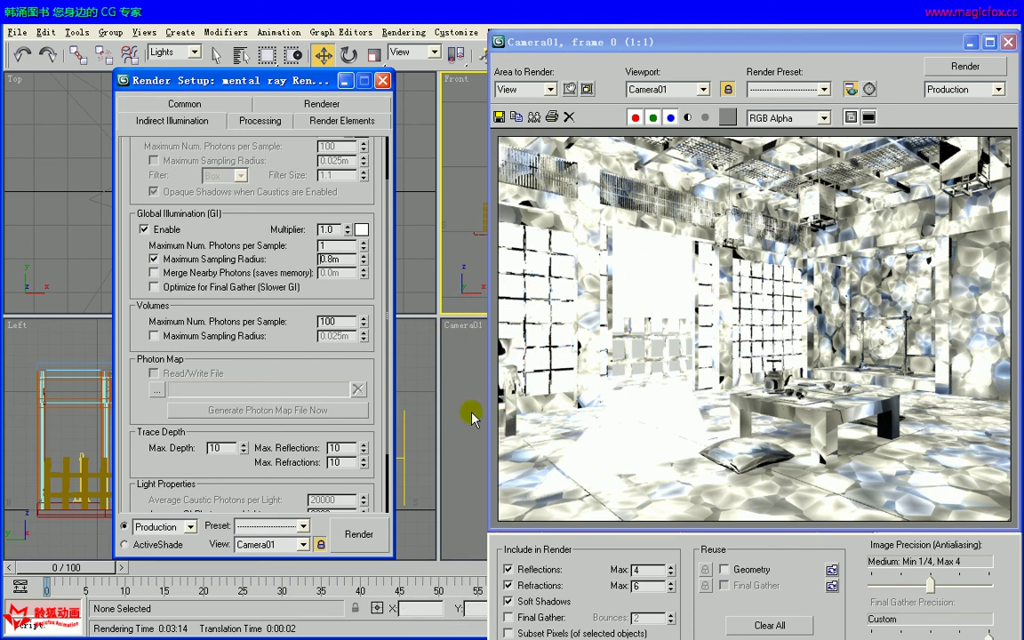
pyautogui.scroll(-3, 355, 427)
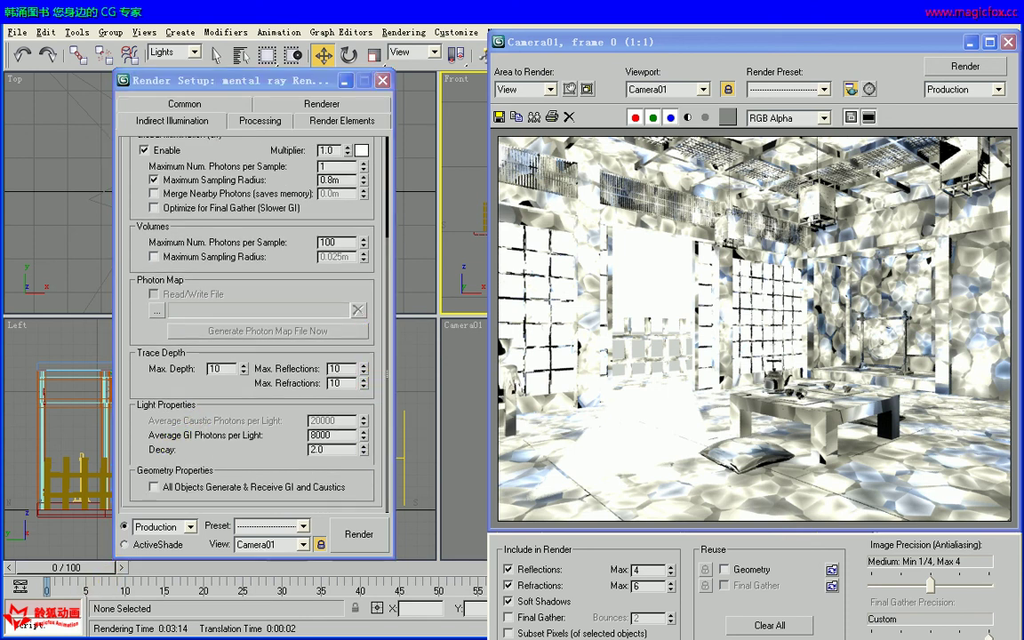
# Compare the two renders again against the average GI photons setting and rendering time, and close the cloned render.
pyautogui.click(516, 116)
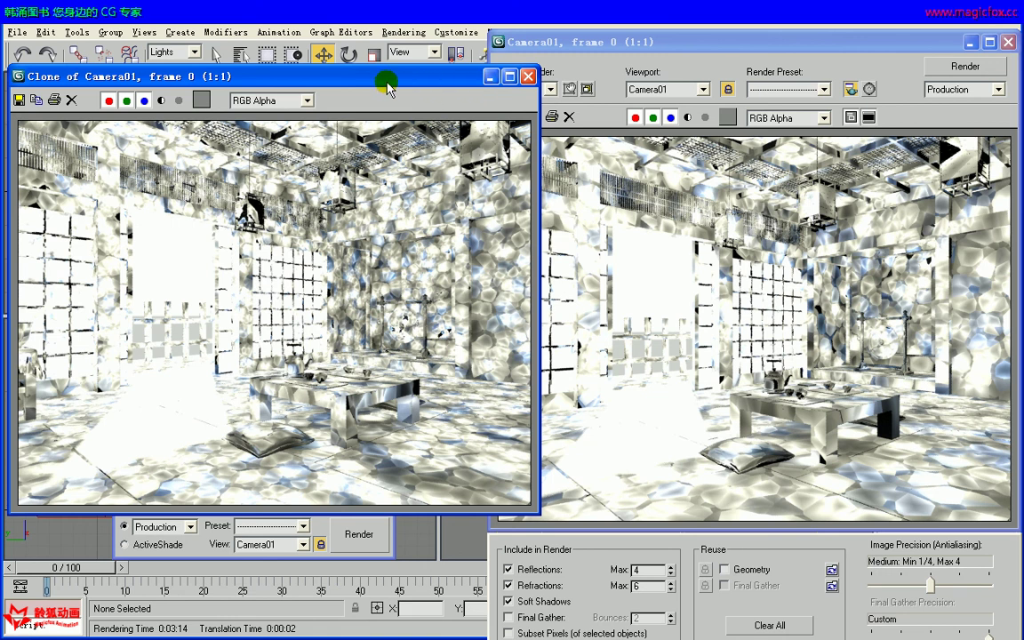
pyautogui.click(489, 79)
pyautogui.doubleClick(302, 434)
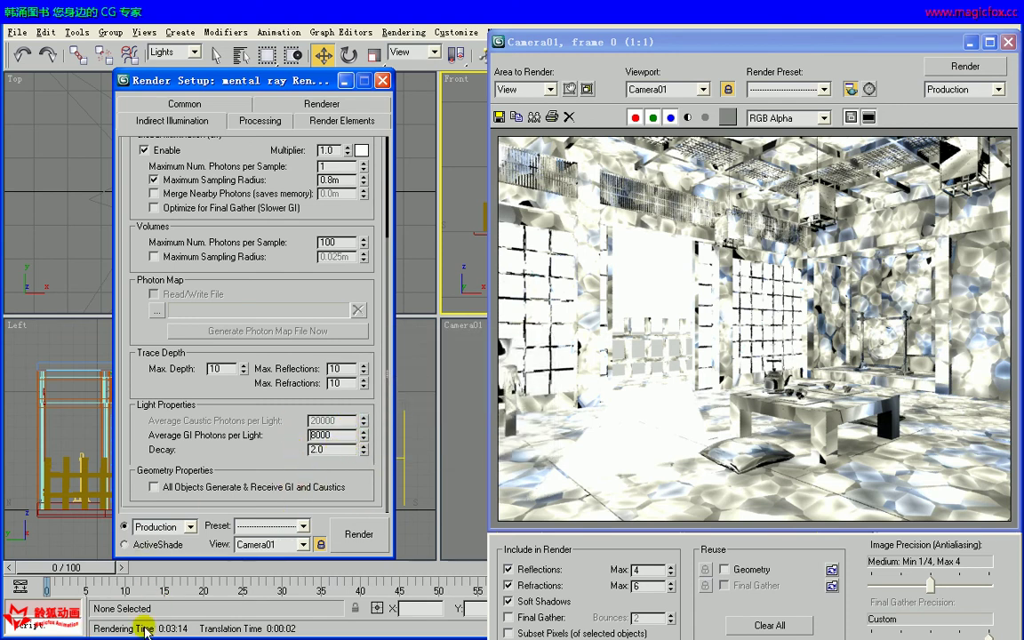
pyautogui.click(83, 636)
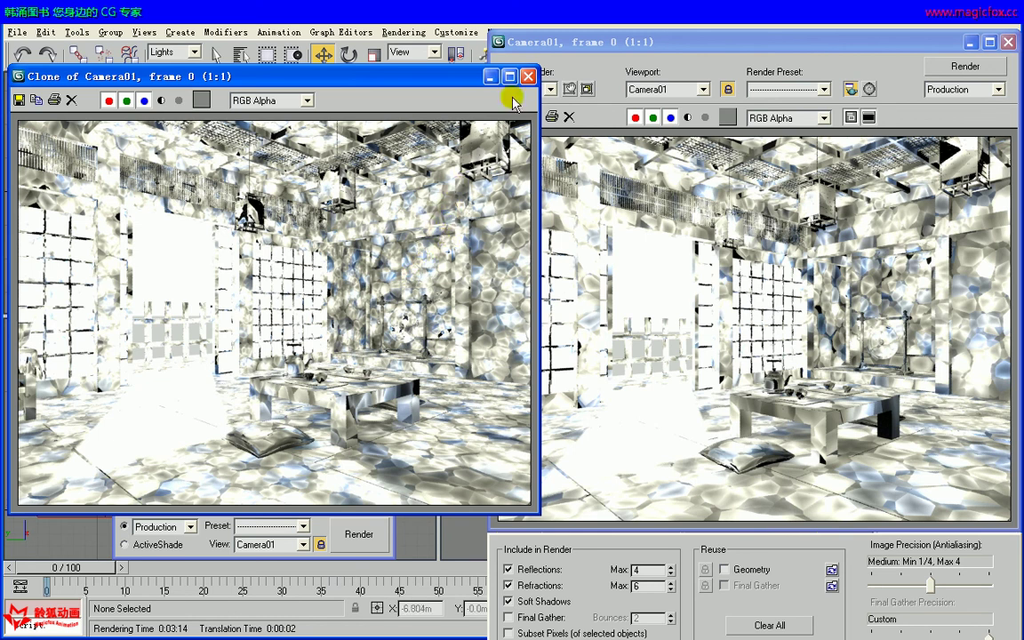
pyautogui.click(528, 76)
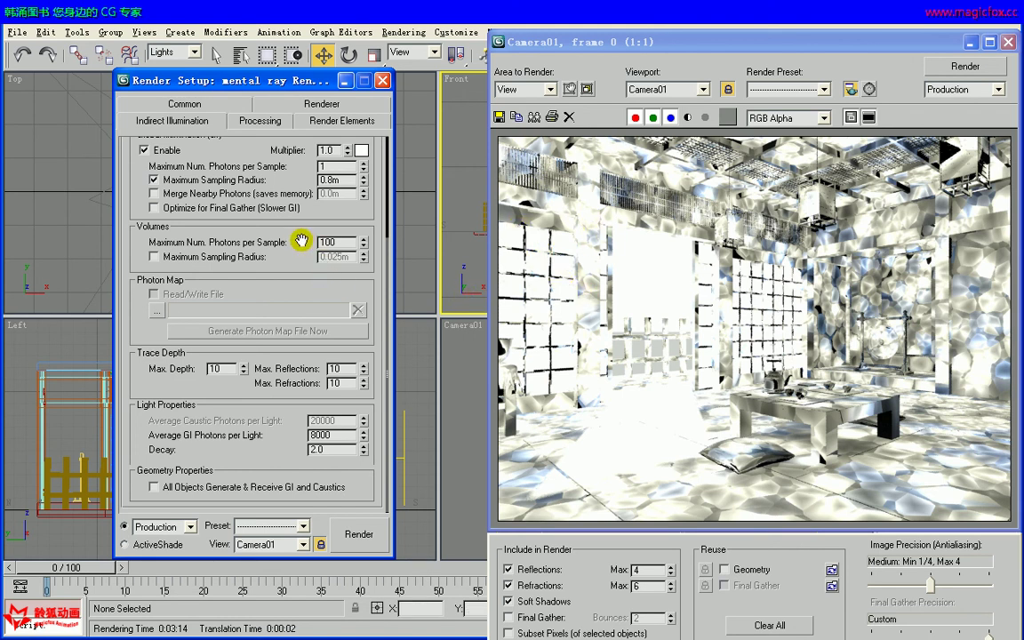
# Set the GI maximum photons per sample to 500 and re-render Camera01 beside a clone of the previous render.
pyautogui.moveTo(297, 224); pyautogui.dragTo(302, 324)
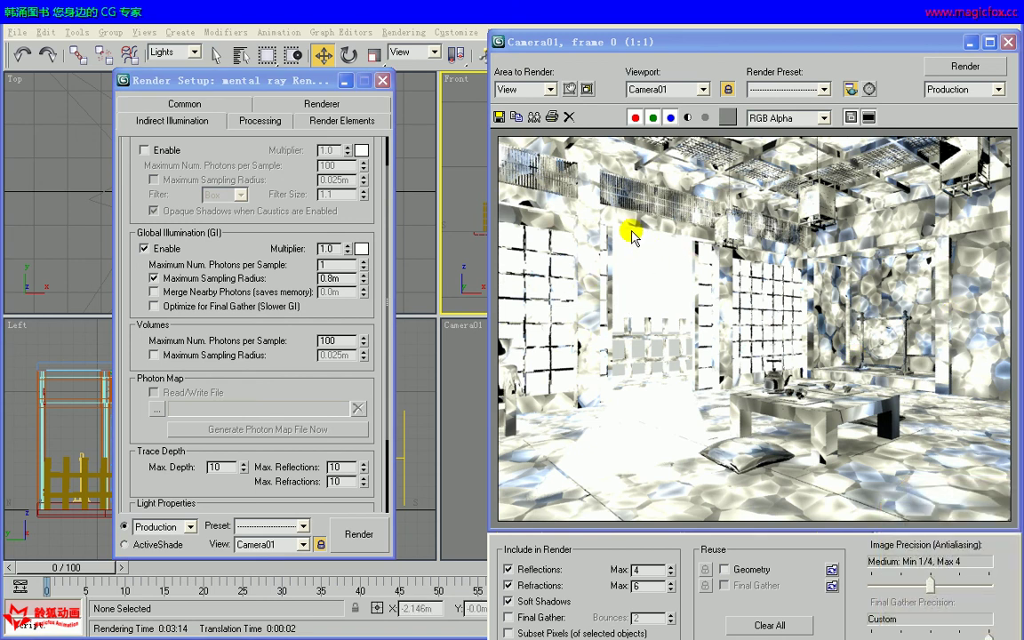
pyautogui.doubleClick(327, 265)
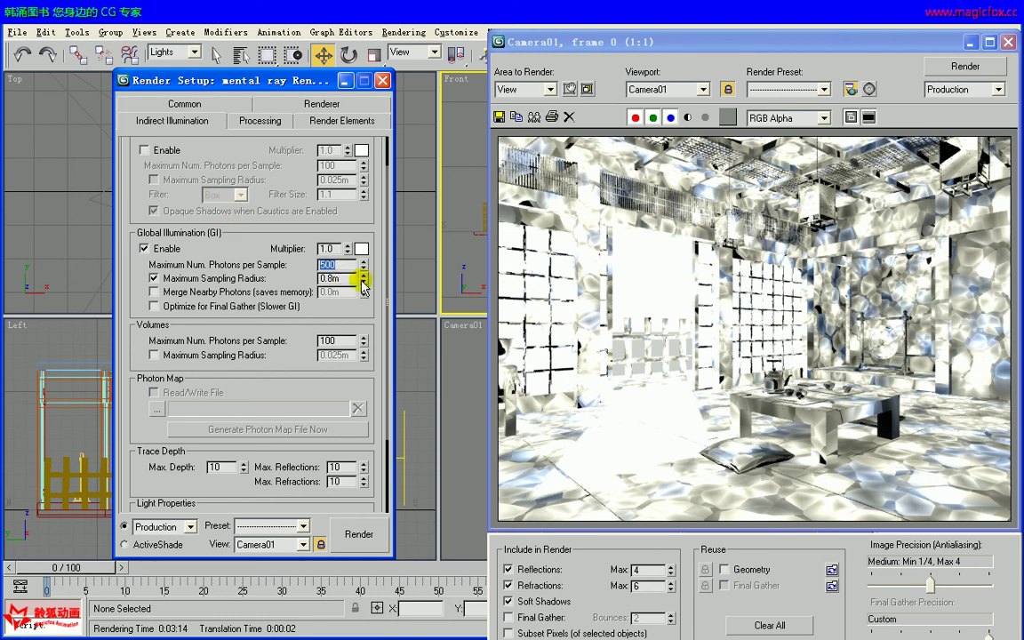
pyautogui.click(533, 117)
pyautogui.moveTo(671, 71); pyautogui.dragTo(279, 94)
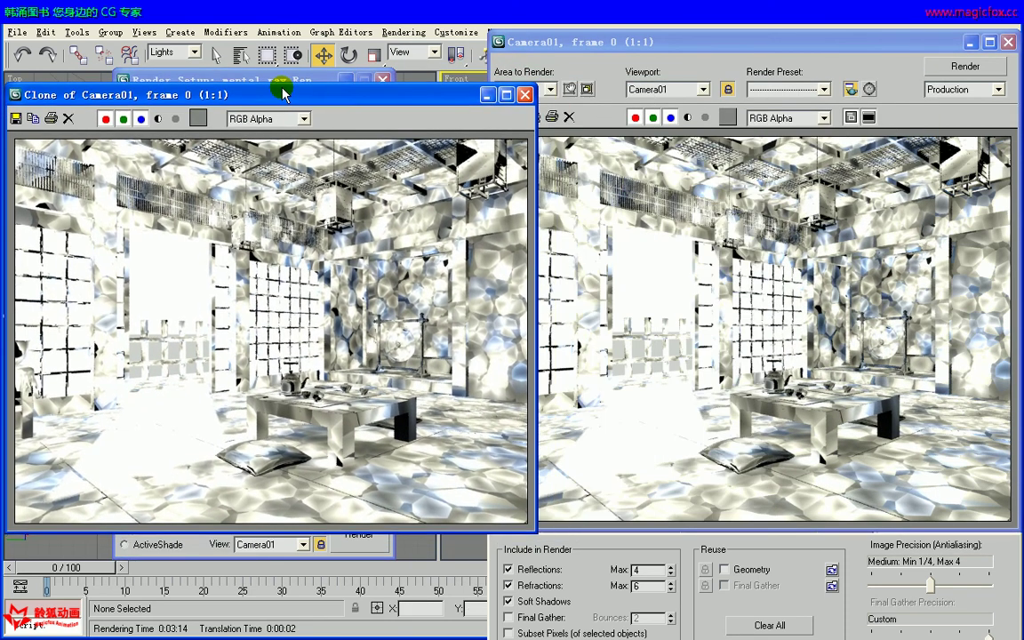
pyautogui.click(966, 66)
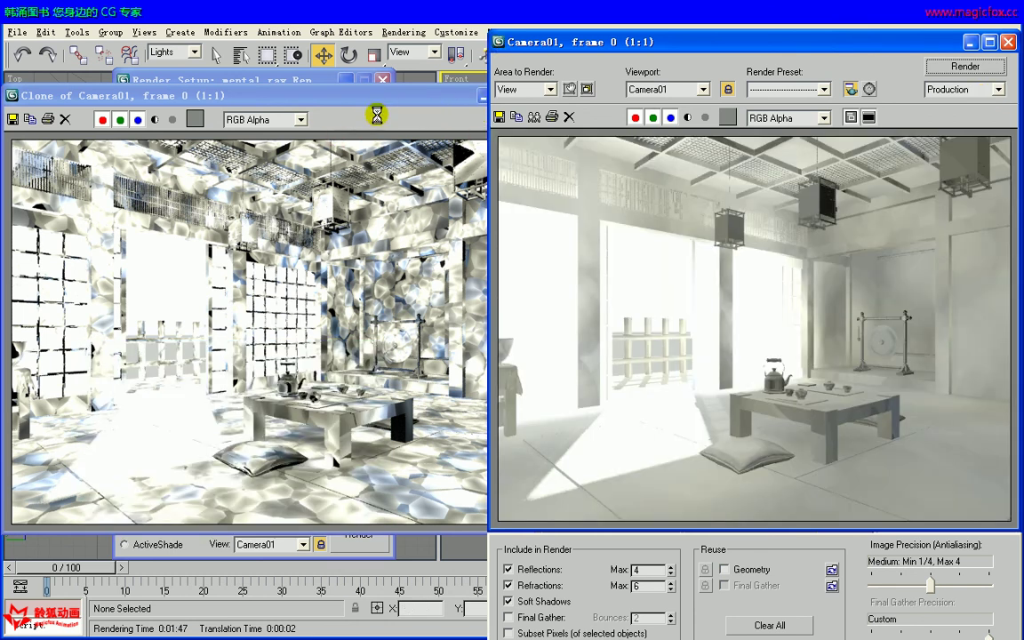
# Compare the cloned one-photon render with the 500-photon render, and close the clone.
pyautogui.click(360, 99)
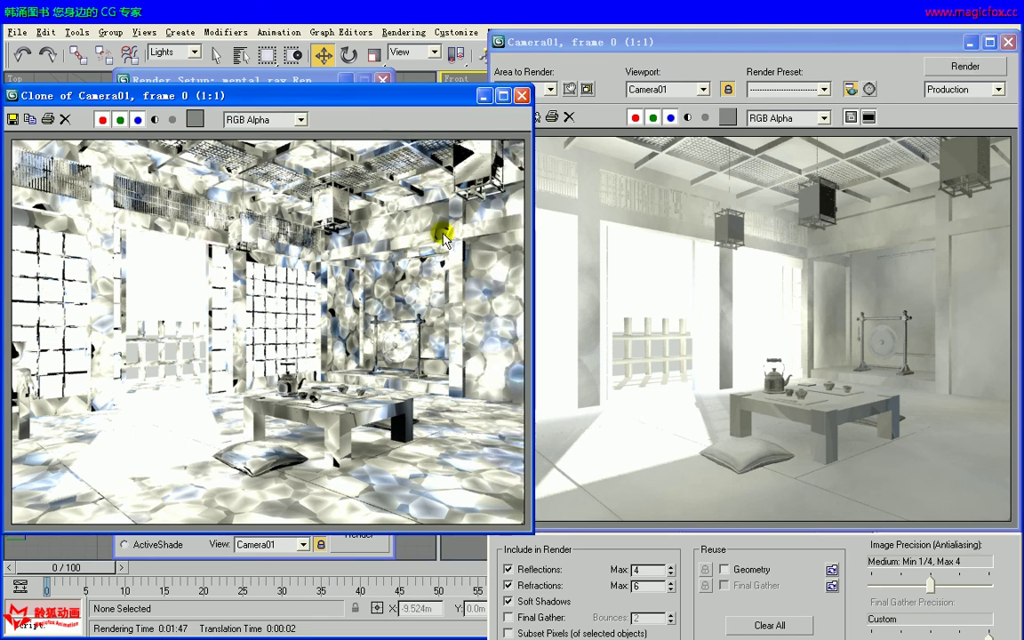
pyautogui.click(523, 96)
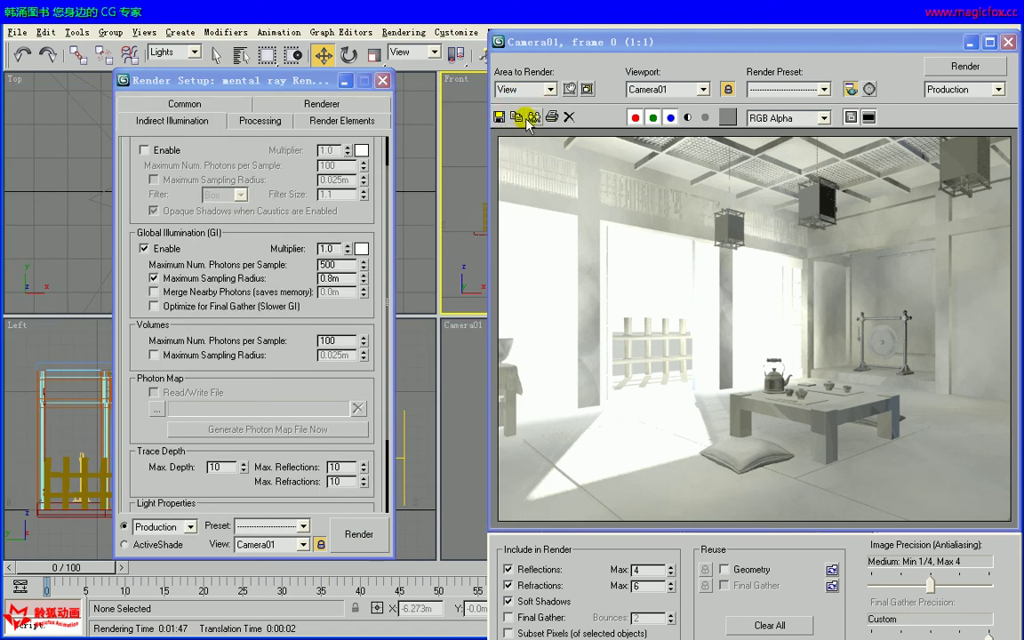
# Set the Global Illumination maximum number of photons per sample to 1000.
pyautogui.click(336, 265)
pyautogui.doubleClick(336, 265)
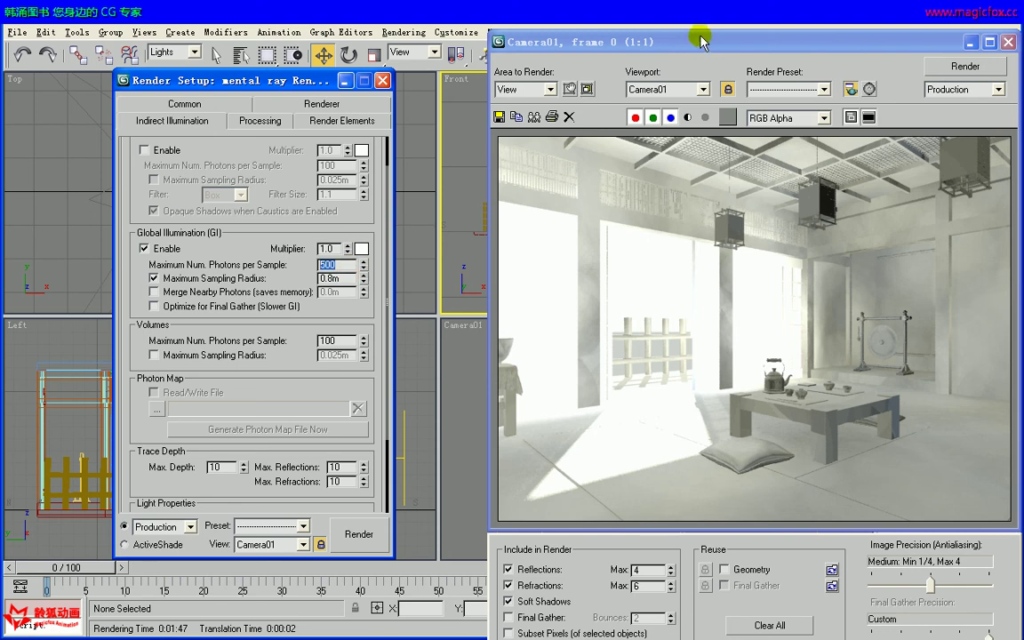
pyautogui.click(627, 42)
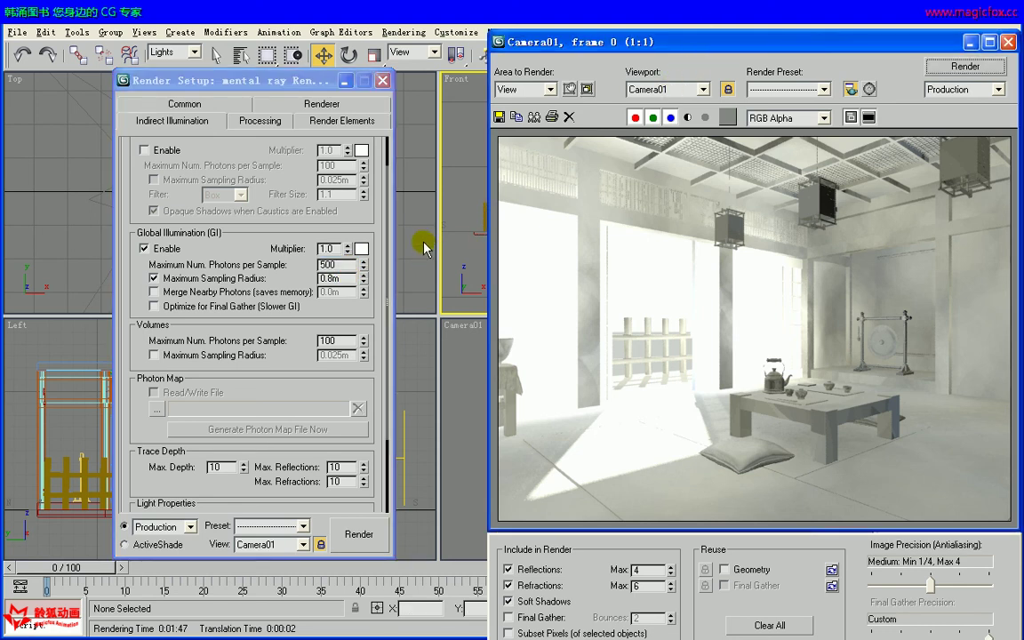
pyautogui.click(332, 264)
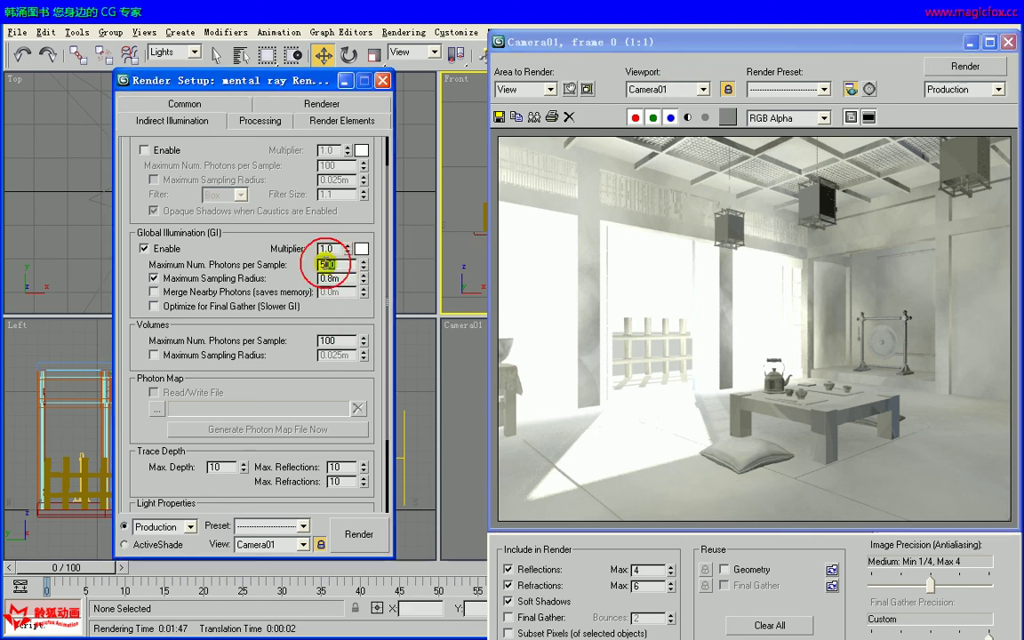
pyautogui.moveTo(340, 264); pyautogui.dragTo(295, 253)
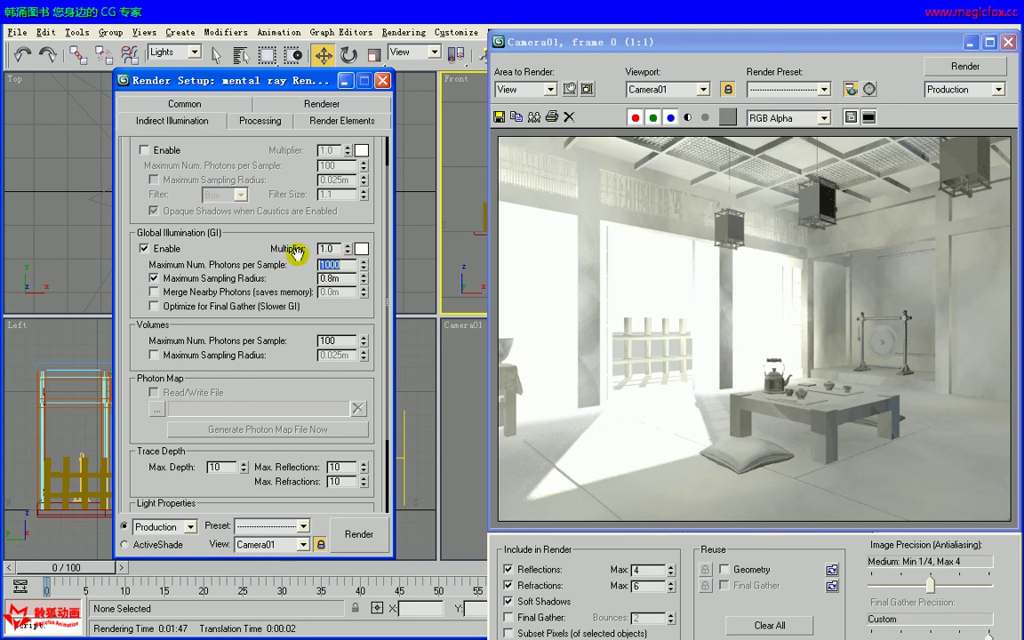
# Re-render Camera01, compare it with a clone of the 500-photon render, and close the clone.
pyautogui.click(515, 117)
pyautogui.moveTo(778, 81)
pyautogui.mouseDown()
pyautogui.moveTo(423, 84)
pyautogui.moveTo(387, 96)
pyautogui.mouseUp()
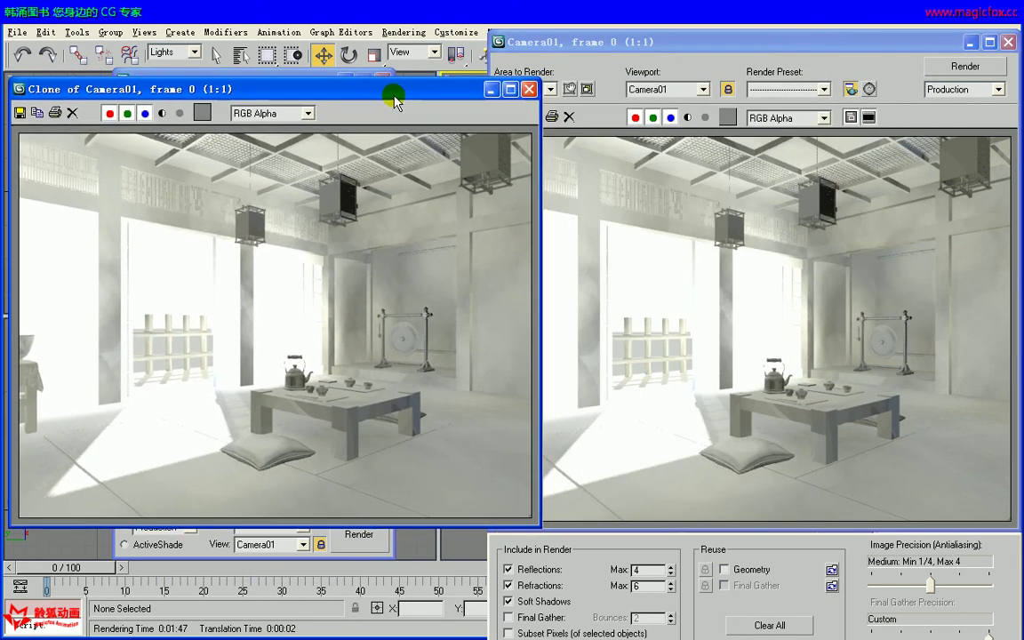
pyautogui.click(940, 69)
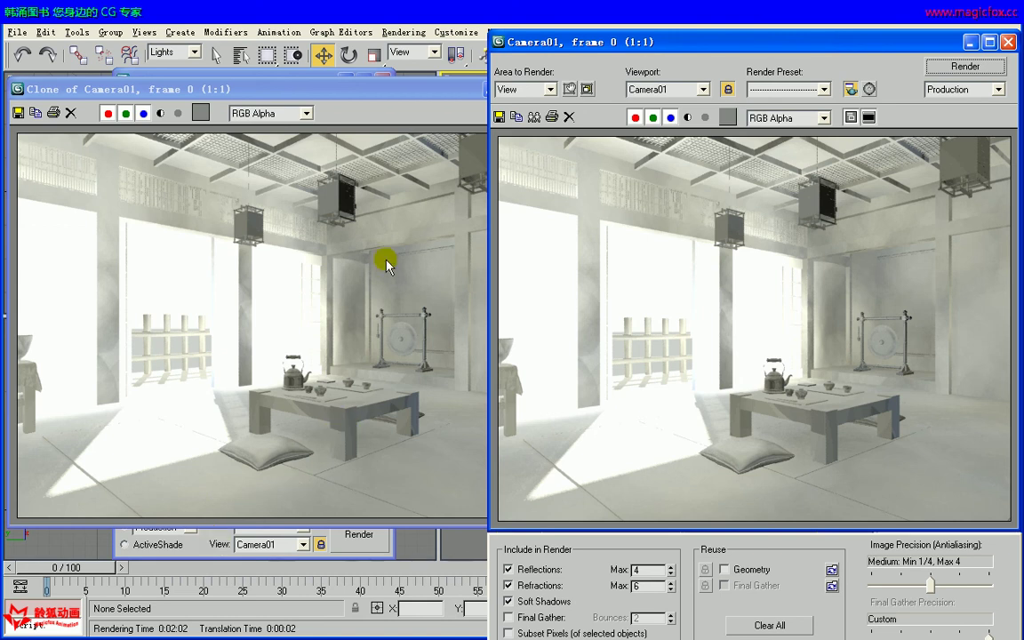
pyautogui.click(423, 90)
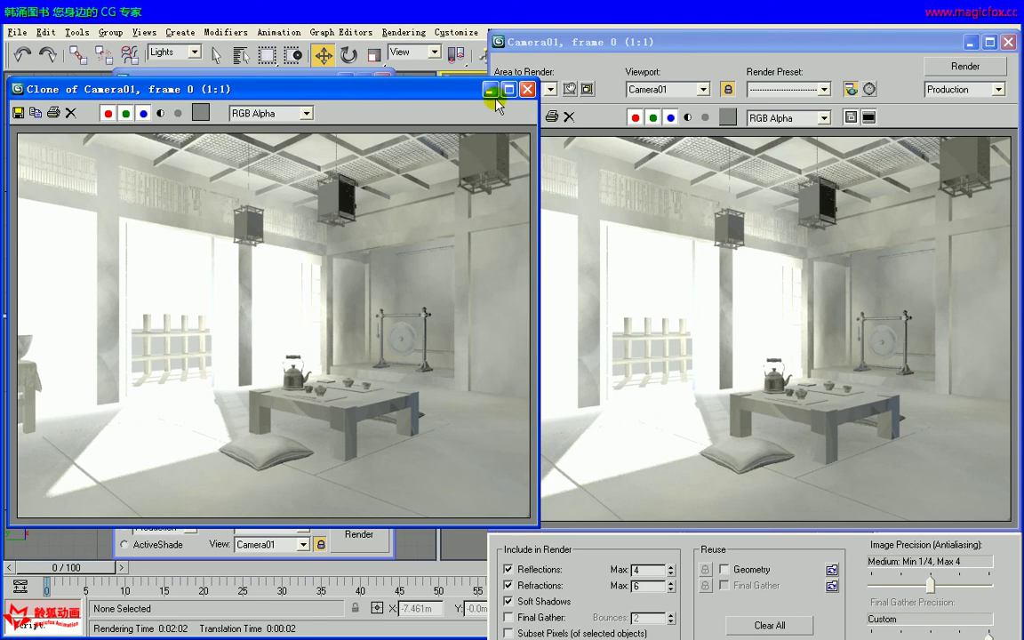
pyautogui.click(528, 90)
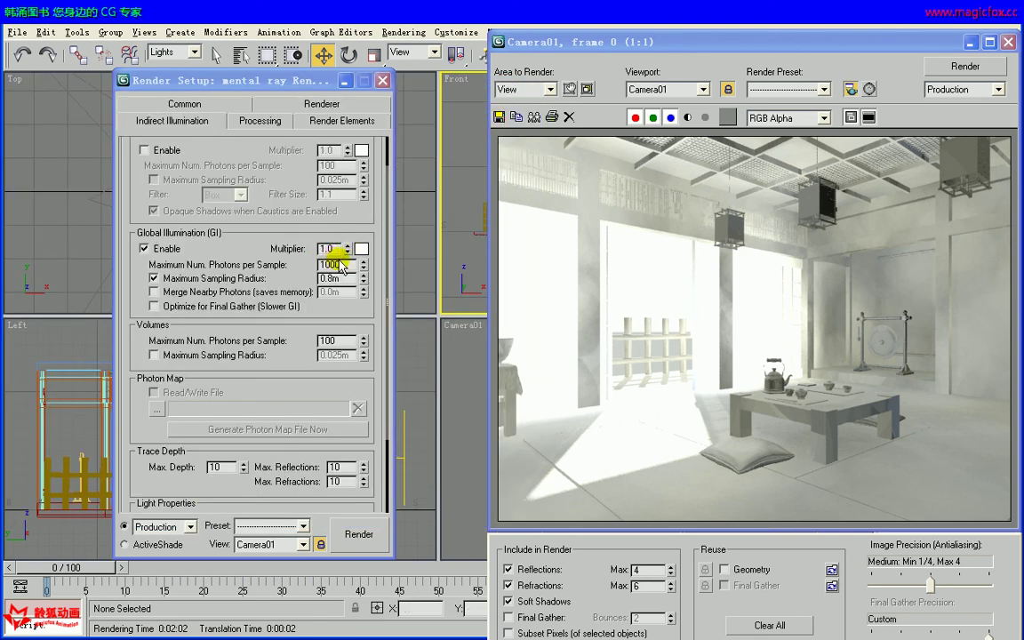
# Enable Final Gather in addition to Global Illumination.
pyautogui.click(338, 264)
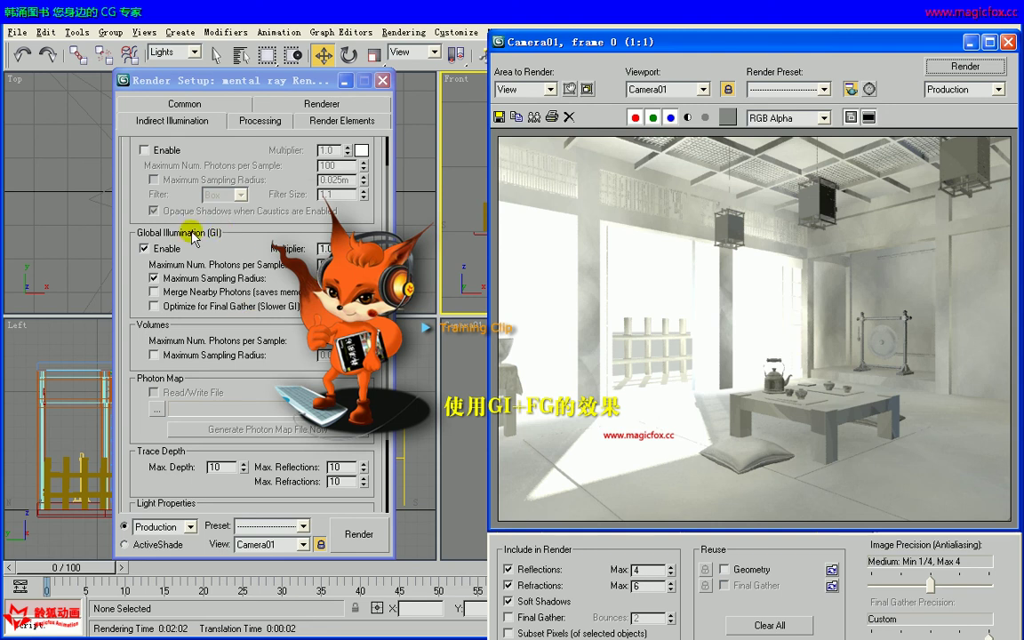
pyautogui.click(129, 248)
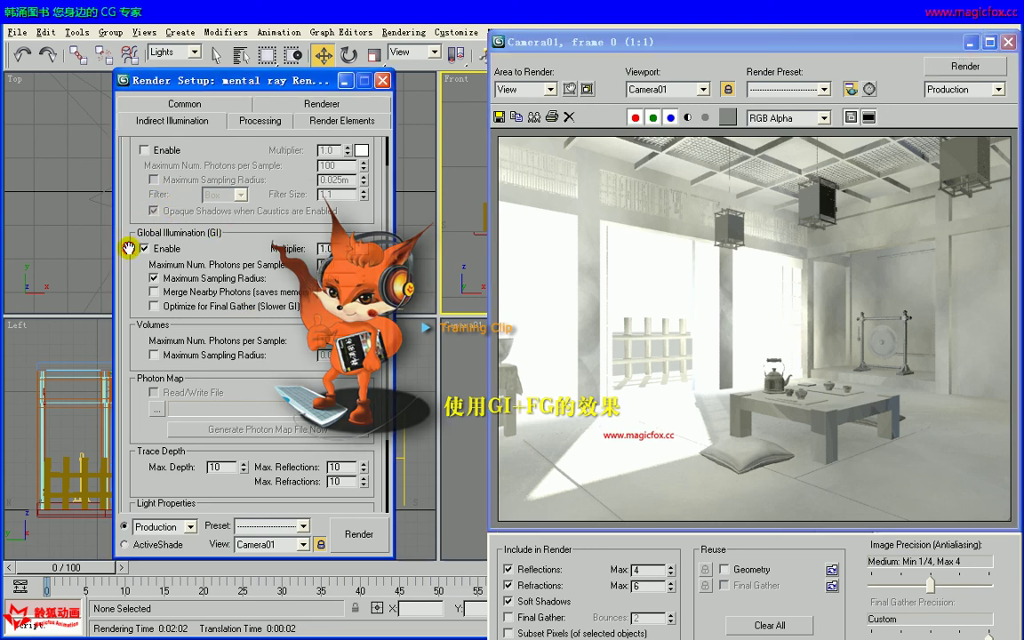
pyautogui.moveTo(129, 248); pyautogui.dragTo(64, 423)
pyautogui.click(220, 143)
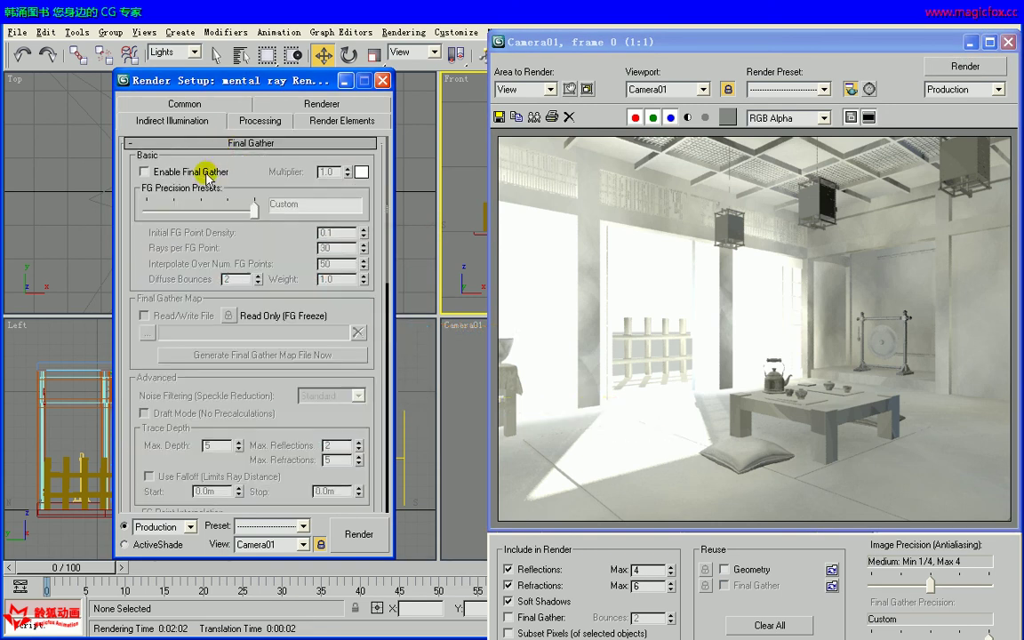
pyautogui.click(144, 171)
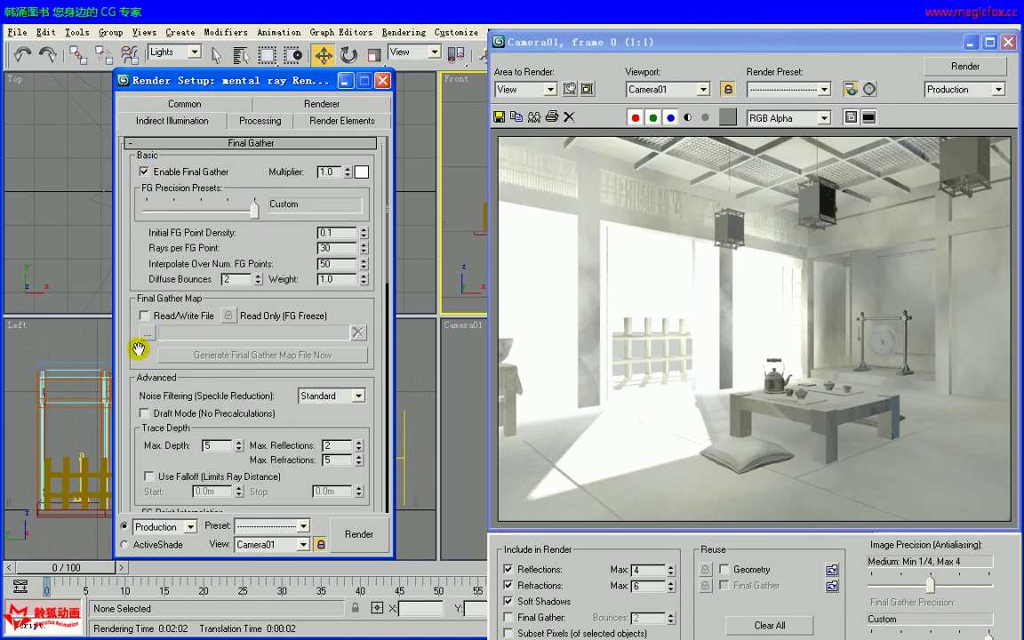
# Clone the GI-only render for comparison and re-render Camera01 with Final Gather and Global Illumination enabled.
pyautogui.click(533, 115)
pyautogui.moveTo(665, 72)
pyautogui.mouseDown()
pyautogui.moveTo(379, 92)
pyautogui.moveTo(282, 78)
pyautogui.mouseUp()
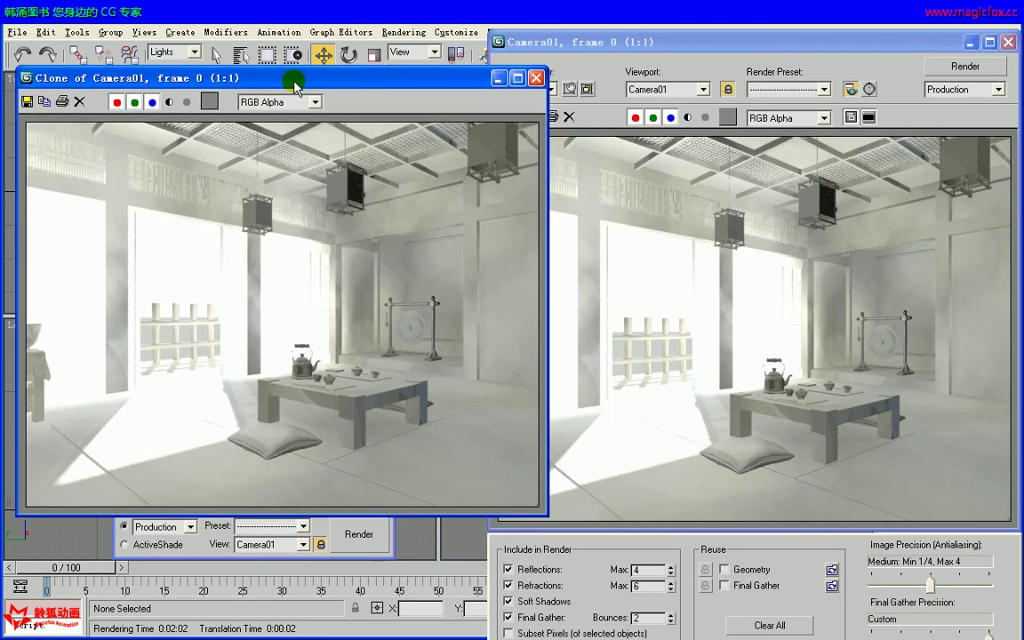
pyautogui.click(932, 73)
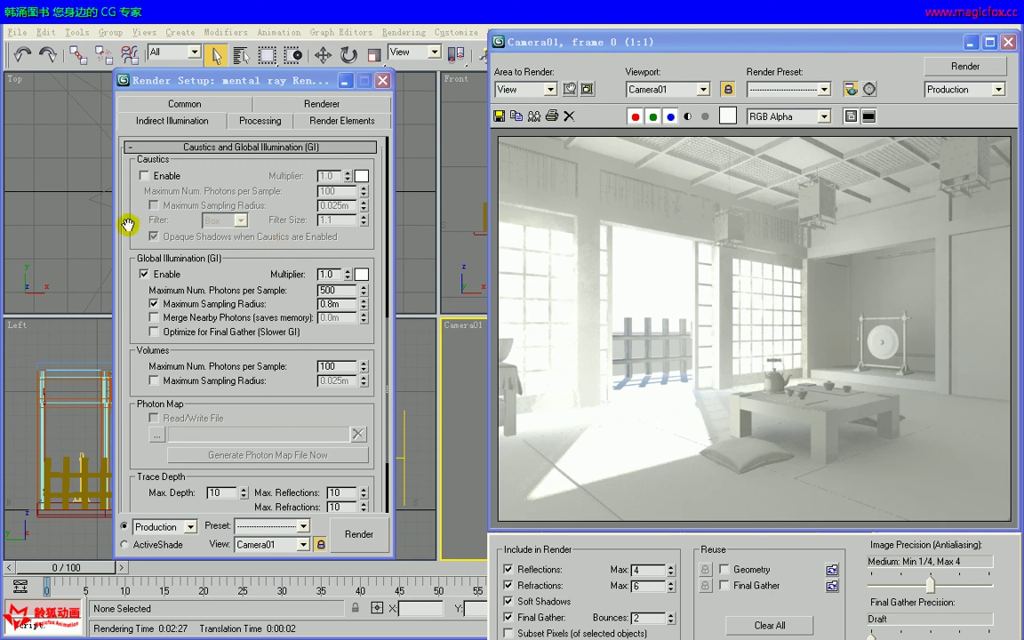
# Examine the Final Gather and Global Illumination settings used for the combined Camera01 render.
pyautogui.moveTo(131, 221); pyautogui.dragTo(133, 324)
pyautogui.scroll(3, 133, 323)
pyautogui.moveTo(118, 209); pyautogui.dragTo(123, 400)
pyautogui.moveTo(123, 201); pyautogui.dragTo(117, 346)
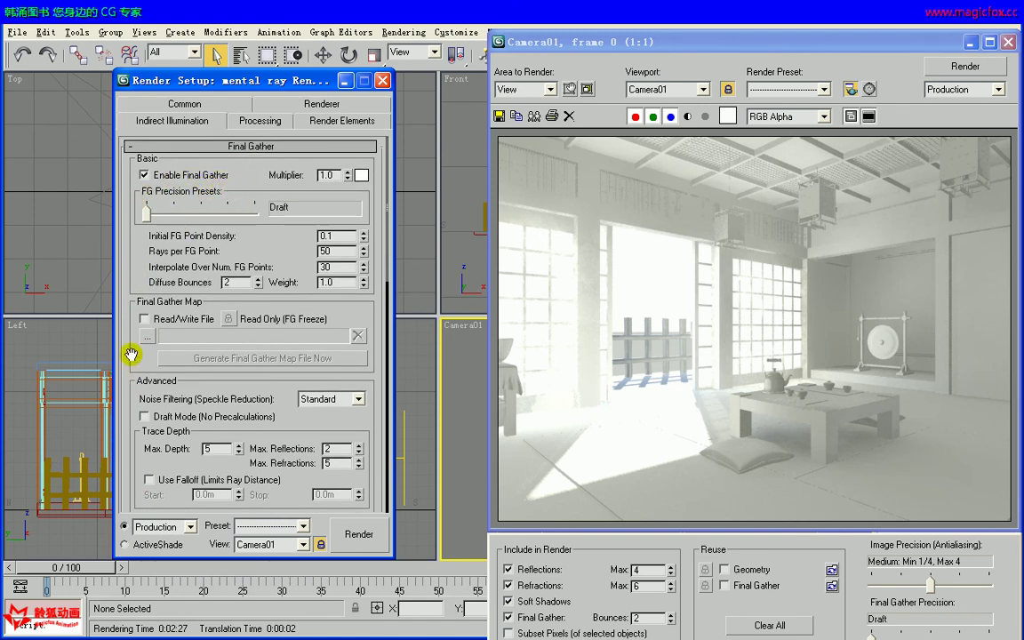
pyautogui.moveTo(133, 375); pyautogui.dragTo(111, 138)
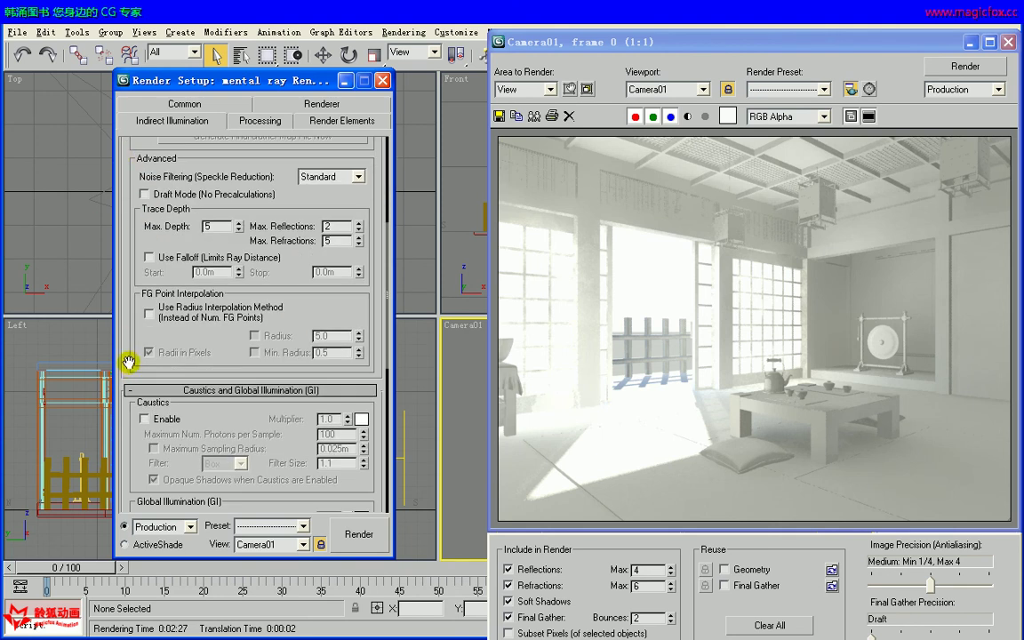
pyautogui.moveTo(117, 327); pyautogui.dragTo(122, 140)
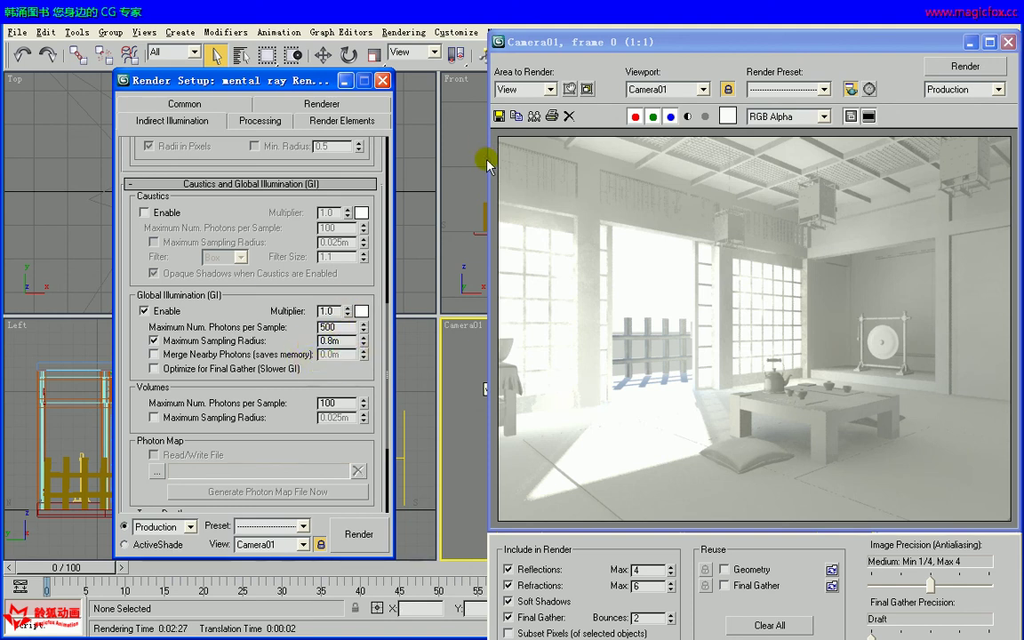
pyautogui.moveTo(240, 159); pyautogui.dragTo(221, 448)
pyautogui.moveTo(270, 175); pyautogui.dragTo(294, 258)
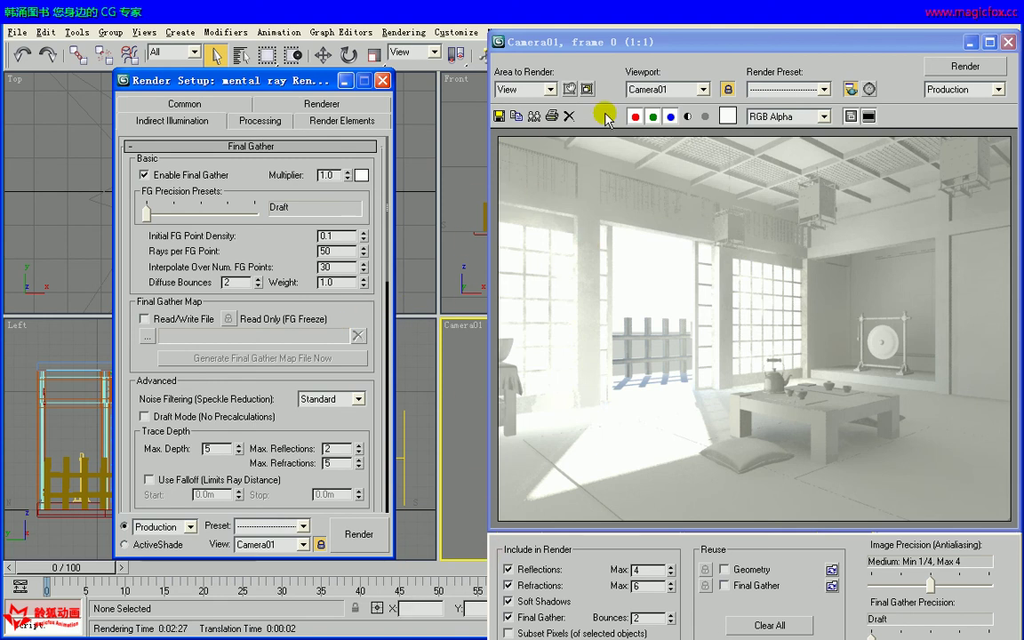
pyautogui.click(840, 111)
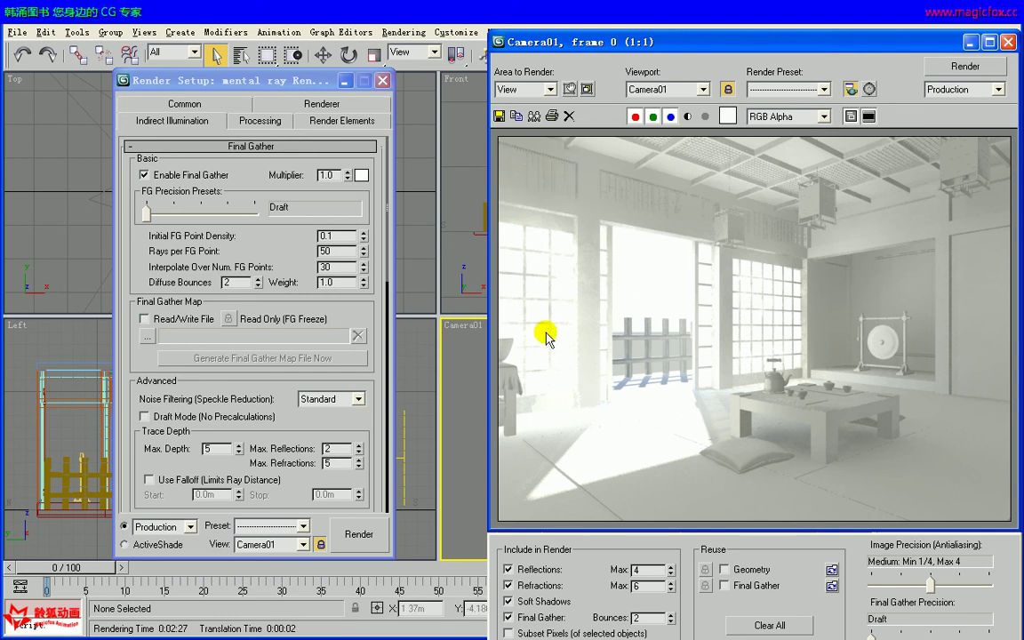
# Set the Global Illumination multiplier to 0.7 and re-render Camera01.
pyautogui.scroll(-1, 127, 465)
pyautogui.moveTo(127, 465); pyautogui.dragTo(128, 229)
pyautogui.moveTo(128, 294); pyautogui.dragTo(128, 220)
pyautogui.moveTo(128, 365); pyautogui.dragTo(129, 253)
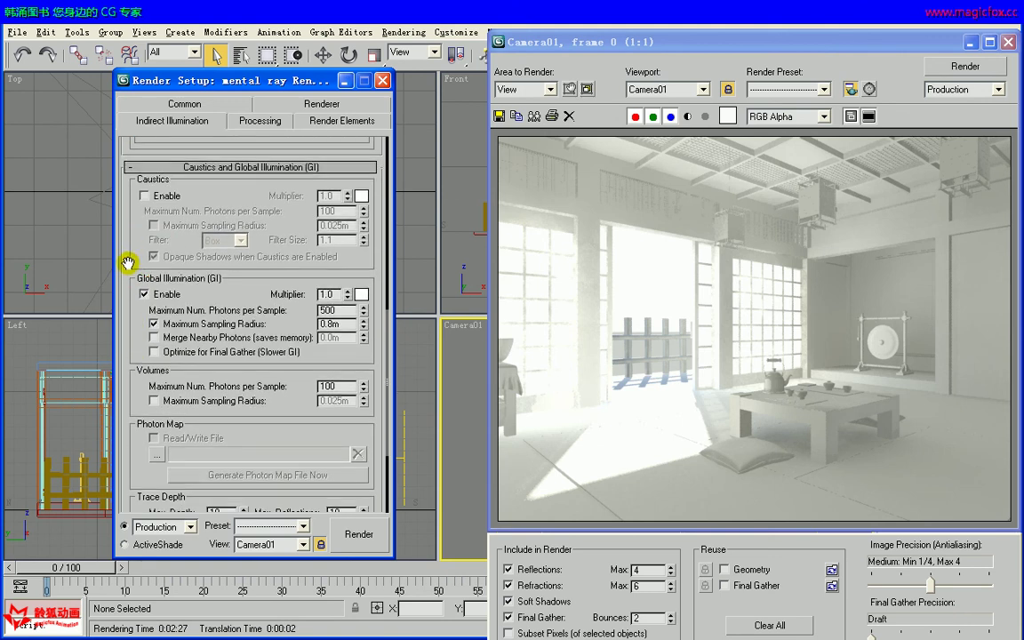
pyautogui.doubleClick(327, 295)
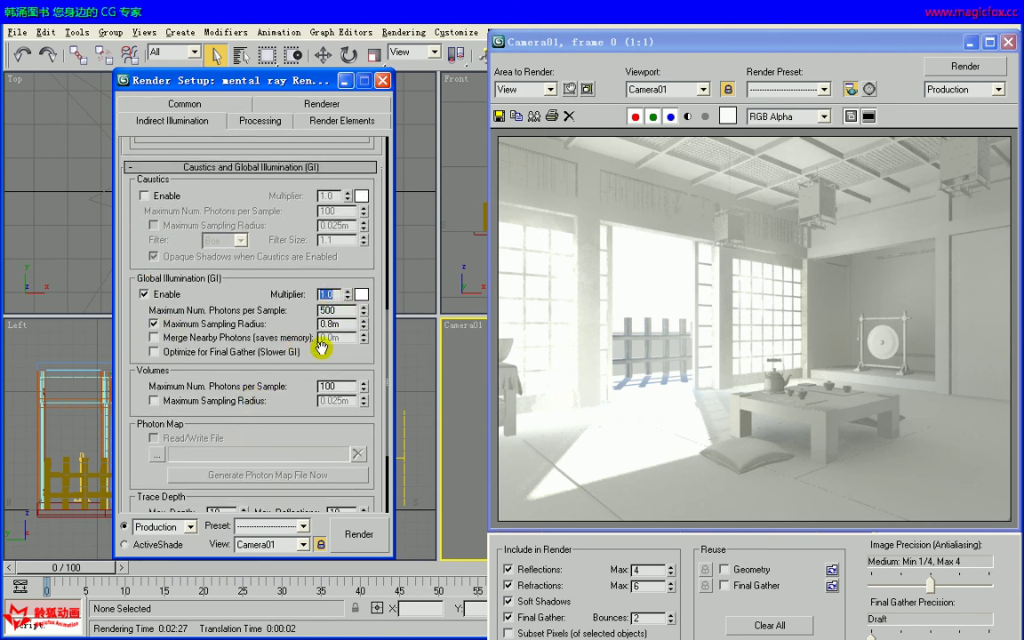
pyautogui.click(339, 293)
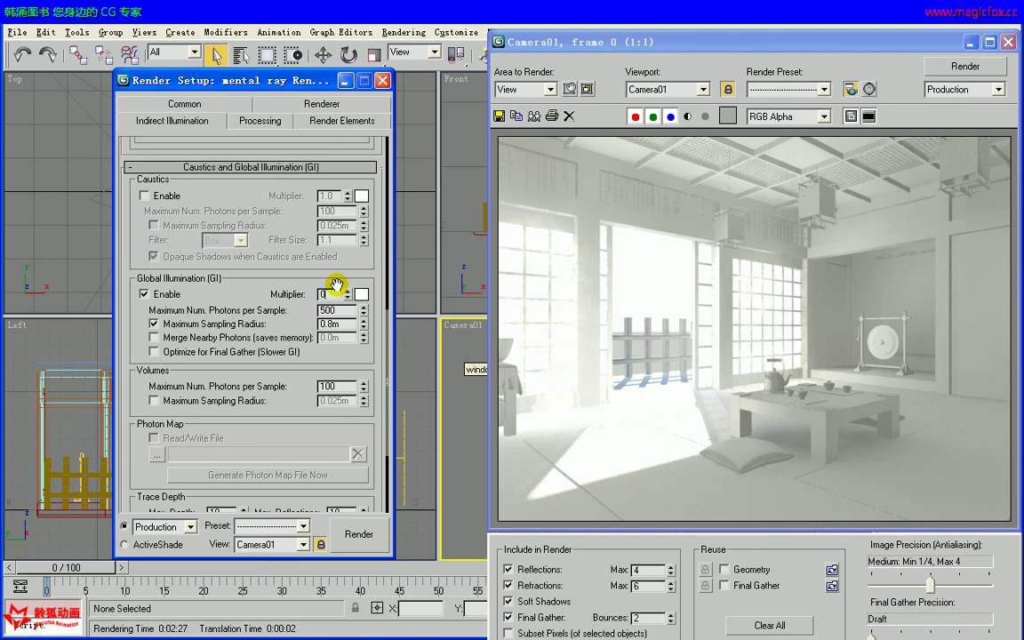
pyautogui.click(339, 290)
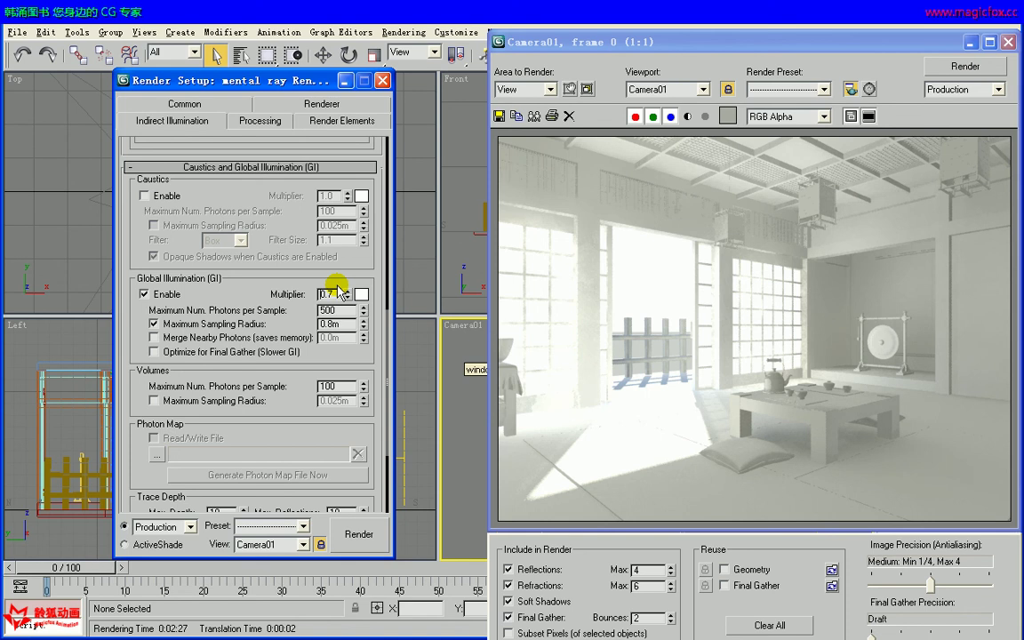
pyautogui.click(996, 67)
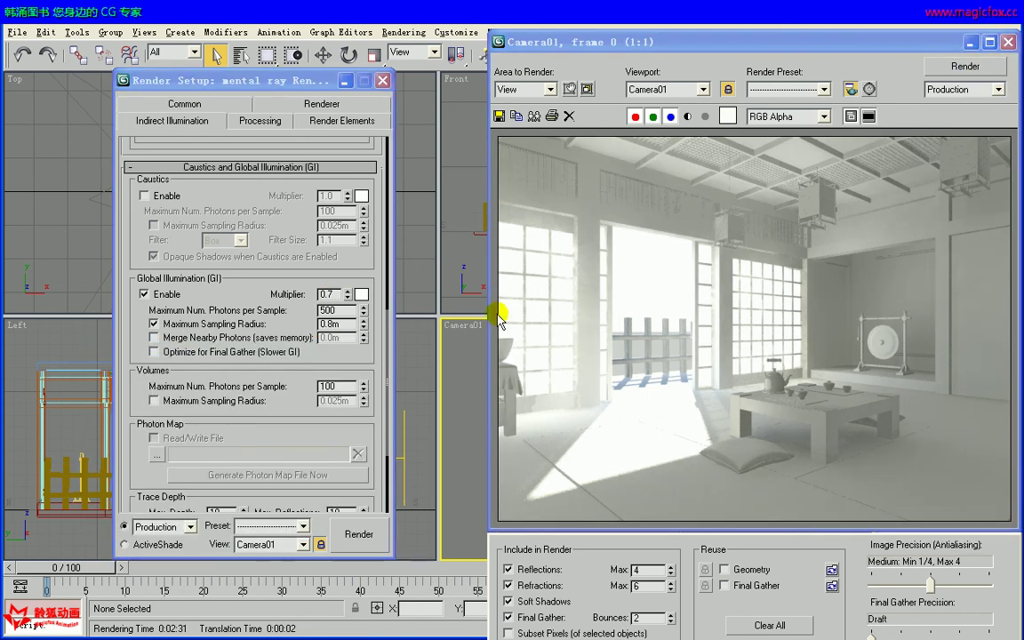
# Clone the 0.7-multiplier render for comparison and set the Global Illumination multiplier to 0.5.
pyautogui.click(534, 116)
pyautogui.moveTo(663, 85)
pyautogui.mouseDown()
pyautogui.moveTo(416, 114)
pyautogui.moveTo(252, 181)
pyautogui.moveTo(275, 200)
pyautogui.mouseUp()
pyautogui.click(298, 81)
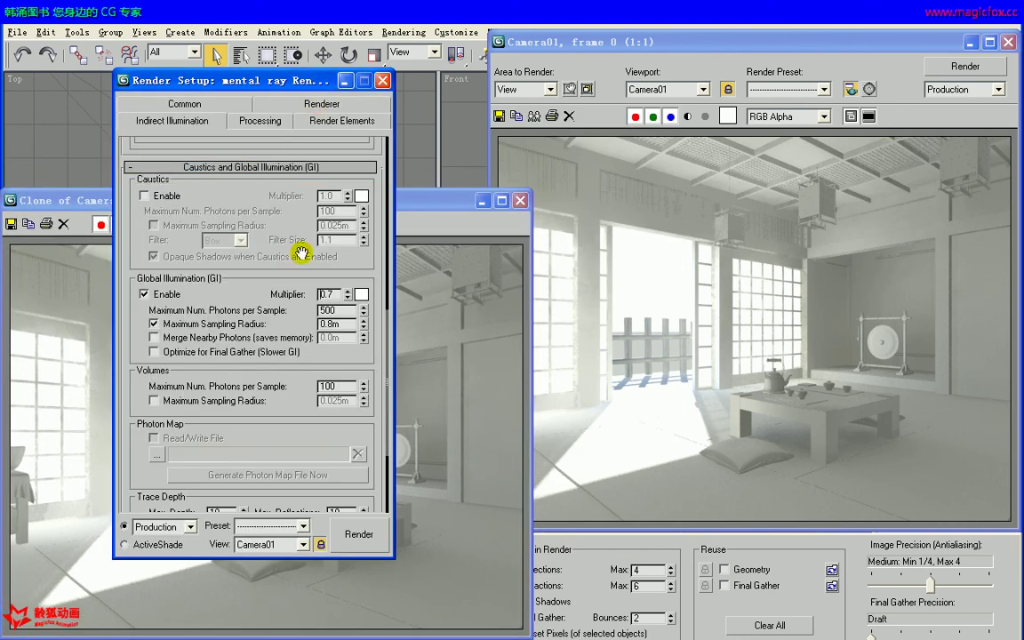
pyautogui.doubleClick(327, 294)
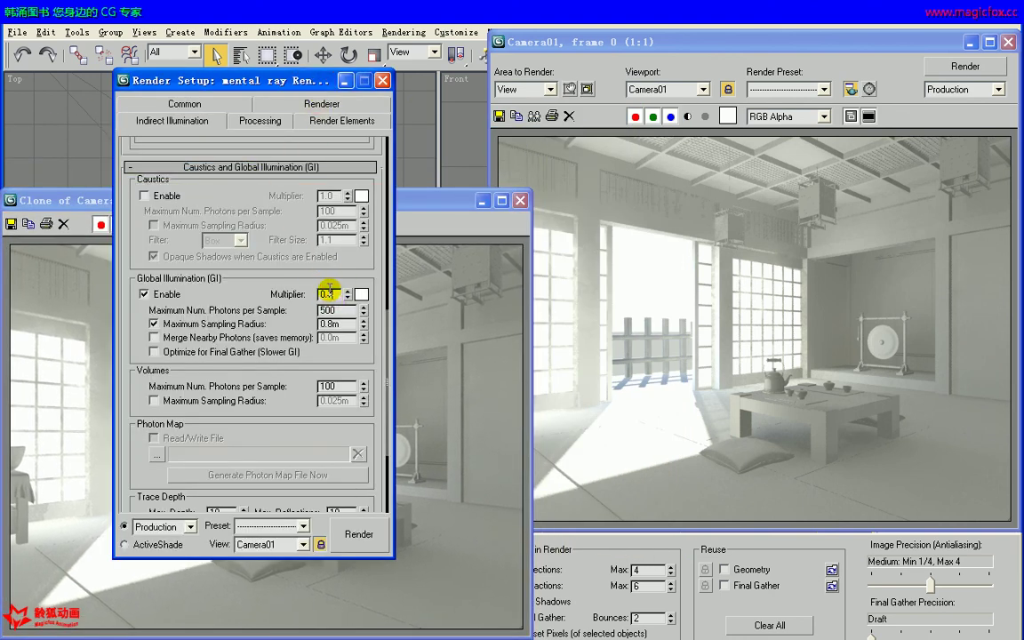
pyautogui.write('1')
# Re-render Camera01, compare it with the clone of the 0.7-multiplier render, and close the clone.
pyautogui.click(940, 69)
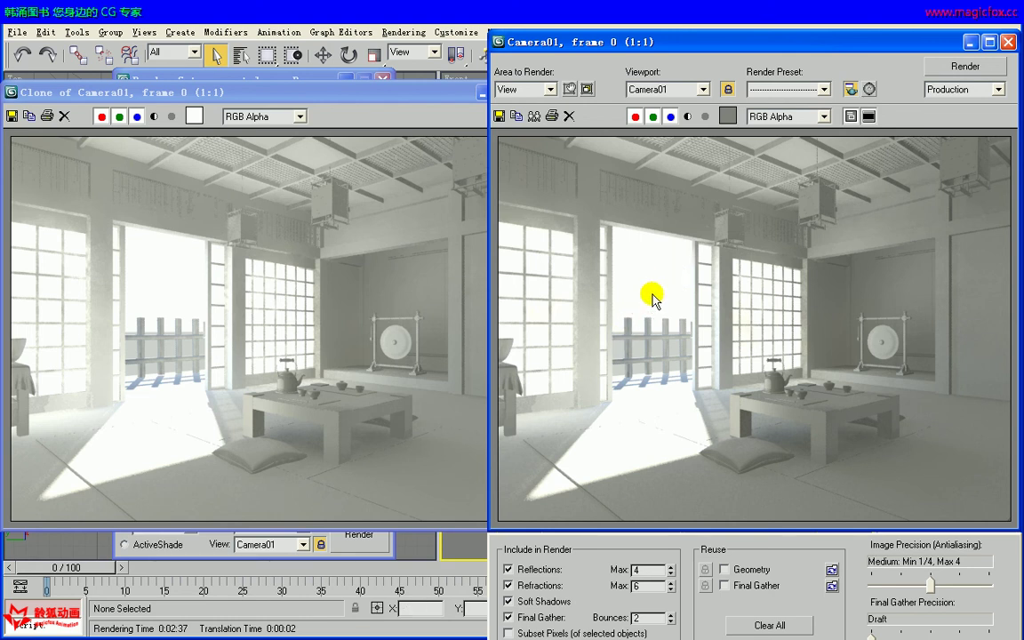
pyautogui.click(400, 92)
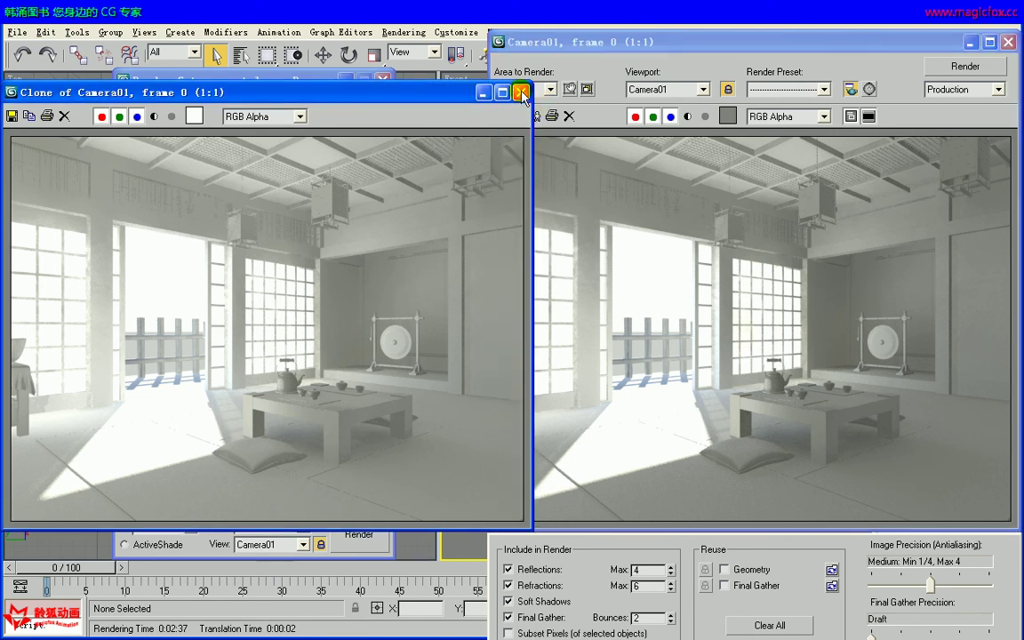
pyautogui.click(520, 93)
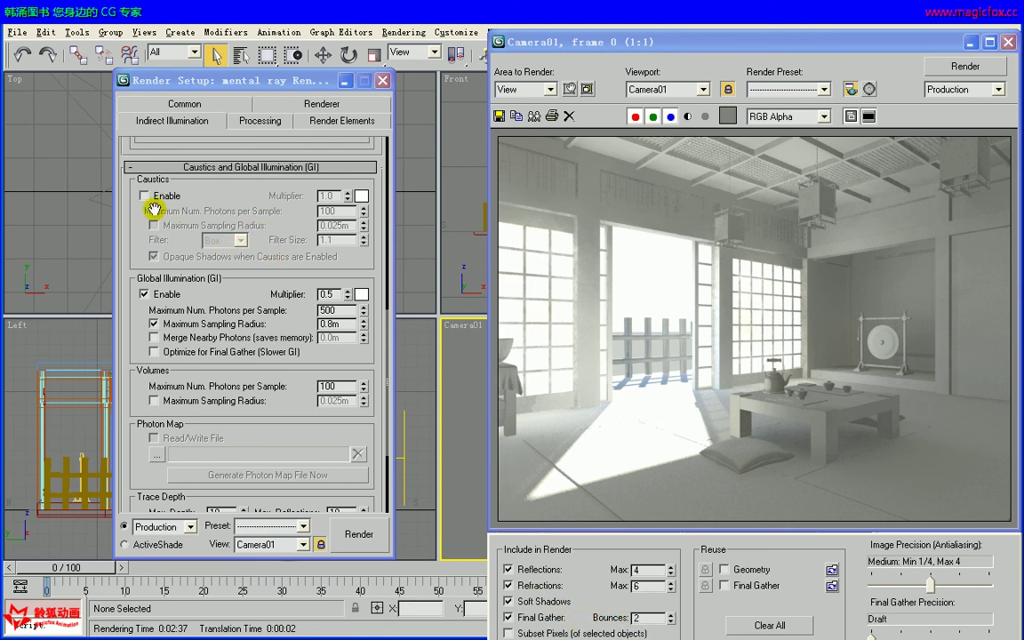
# Set the Final Gather diffuse bounces to 0.
pyautogui.moveTo(151, 218); pyautogui.dragTo(163, 481)
pyautogui.scroll(5, 132, 336)
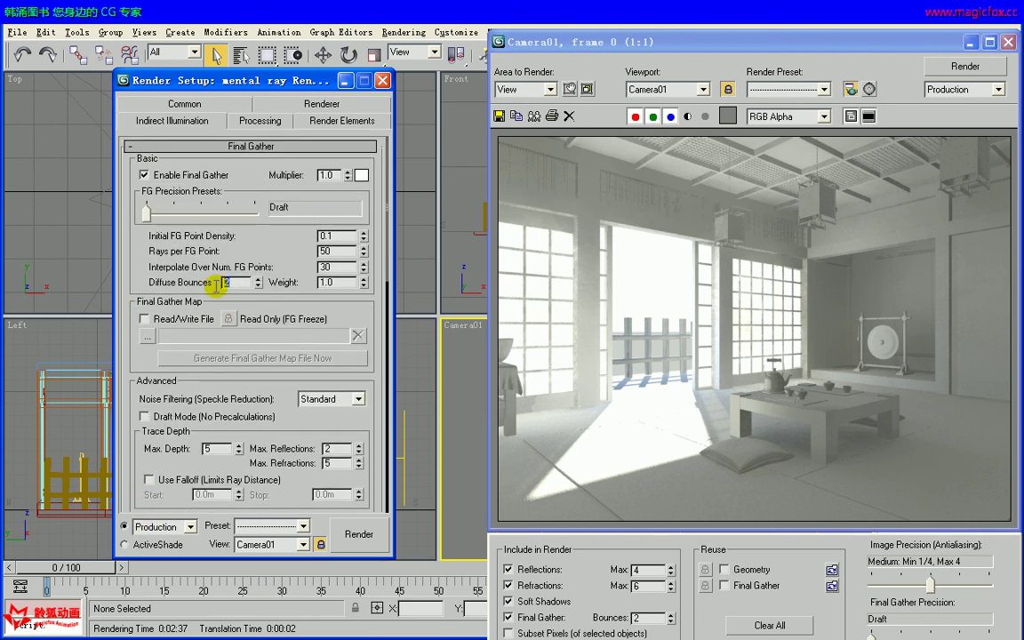
pyautogui.doubleClick(233, 282)
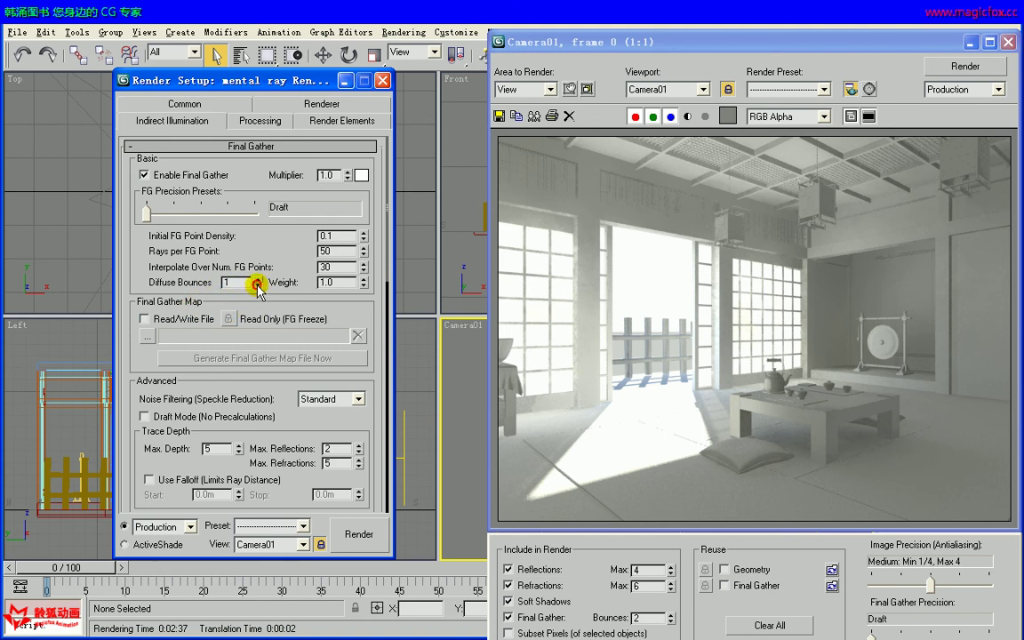
pyautogui.click(257, 286)
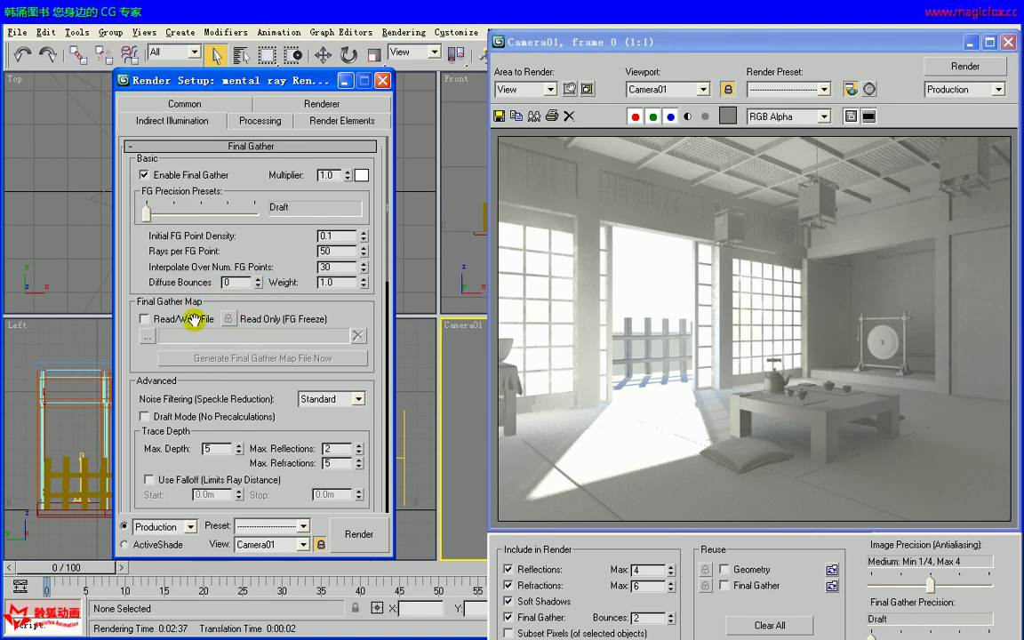
# Review the Global Illumination photon settings and the Optimize for Final Gather option.
pyautogui.moveTo(129, 288); pyautogui.dragTo(130, 138)
pyautogui.moveTo(130, 351); pyautogui.dragTo(123, 248)
pyautogui.moveTo(114, 354); pyautogui.dragTo(114, 272)
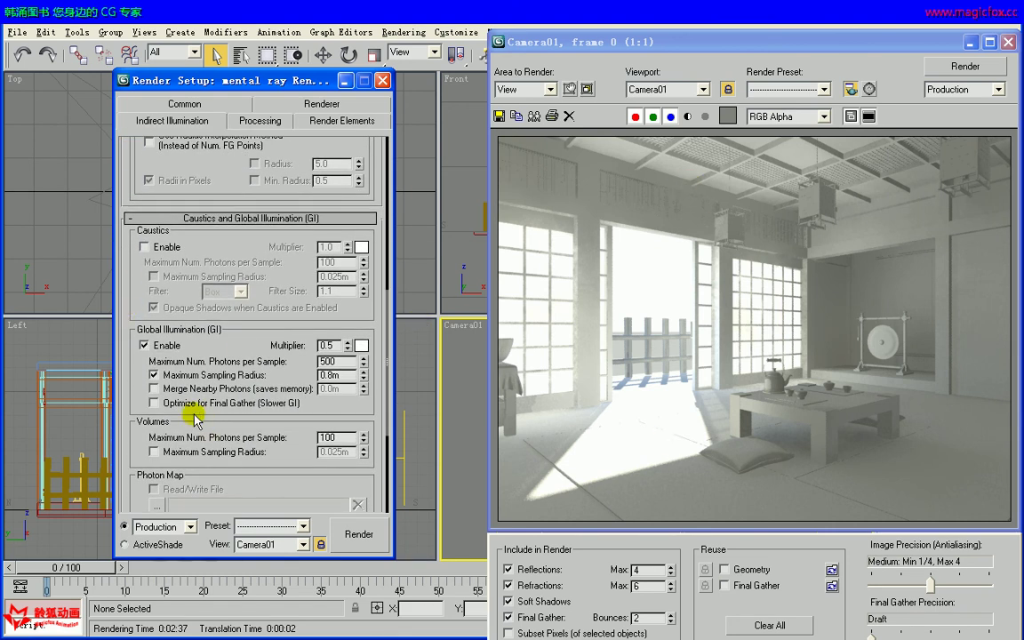